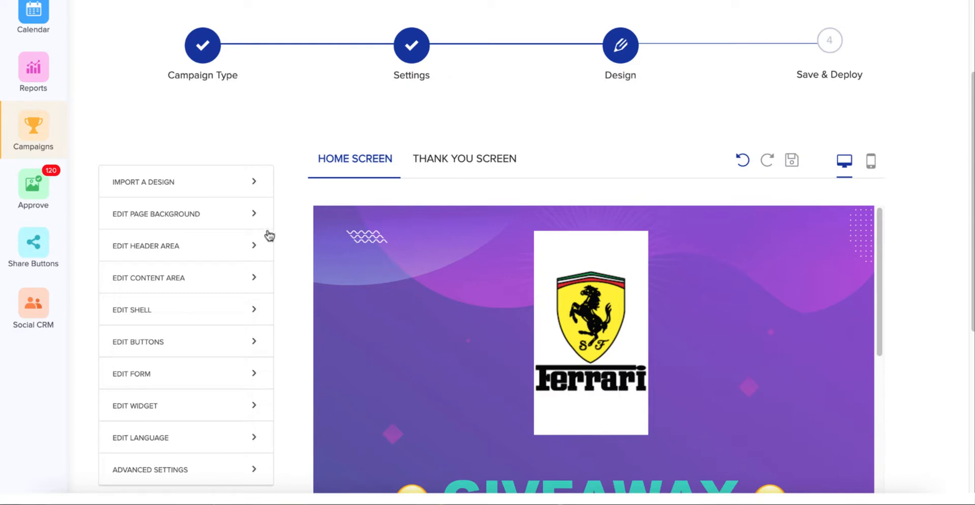
Review the top of the giveaway home screen and preview it in mobile view before returning to desktop view.
scroll(268, 236, down, 2)
scroll(268, 243, down, 4)
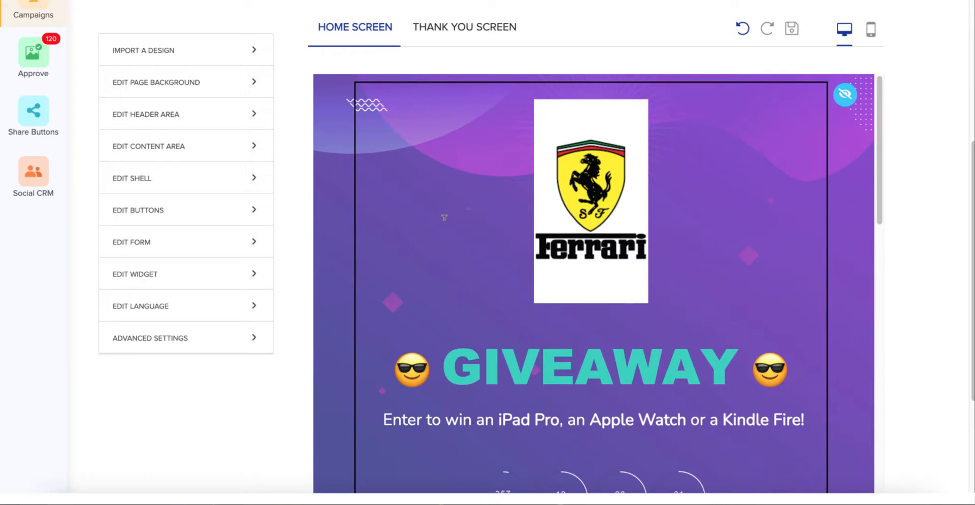
scroll(445, 218, down, 1)
scroll(443, 217, down, 5)
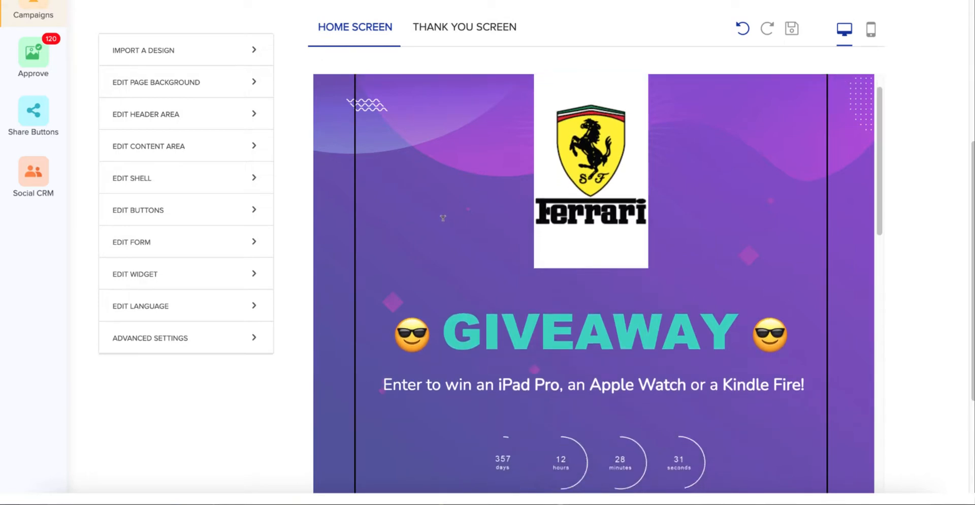
scroll(443, 218, down, 2)
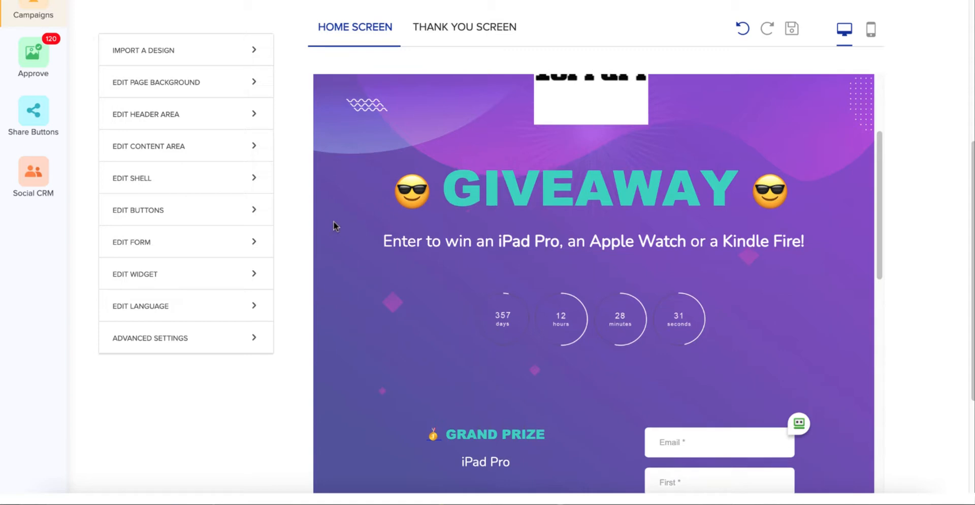
scroll(333, 223, up, 4)
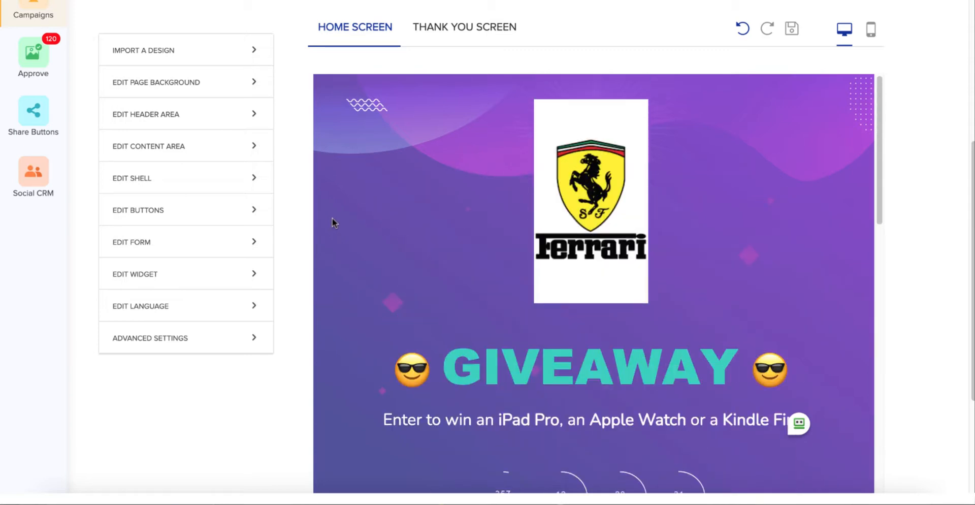
scroll(283, 235, up, 3)
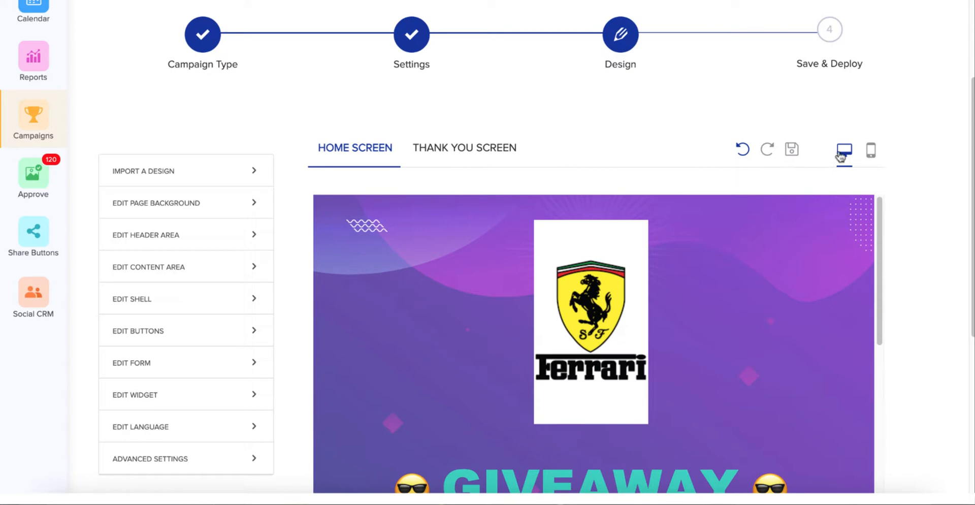
click(870, 152)
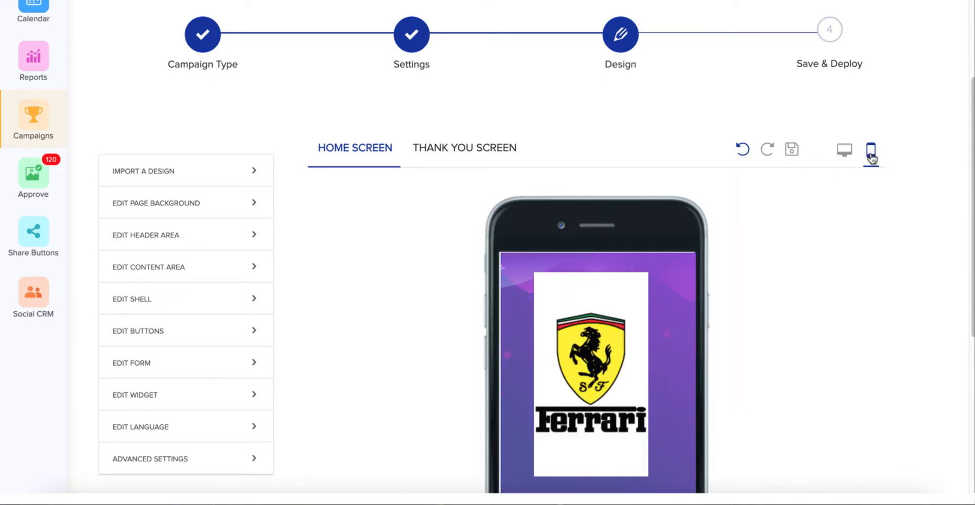
click(844, 152)
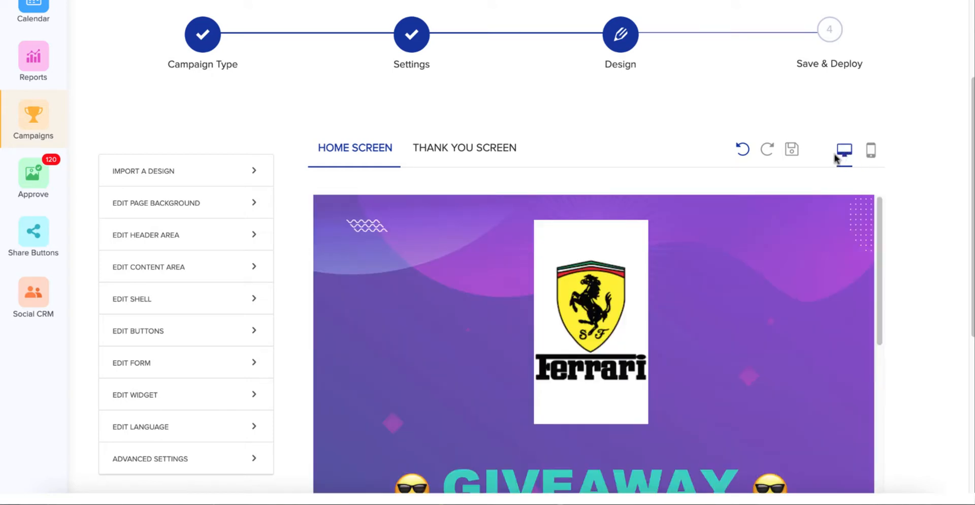
Examine the home screen's header, countdown timer, prize descriptions and entry form in the desktop preview.
scroll(285, 166, down, 2)
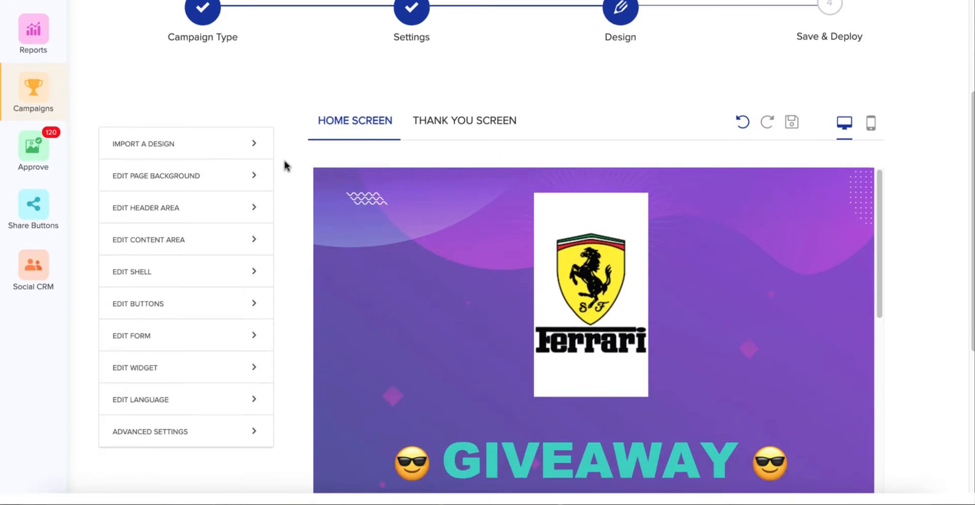
scroll(285, 167, down, 2)
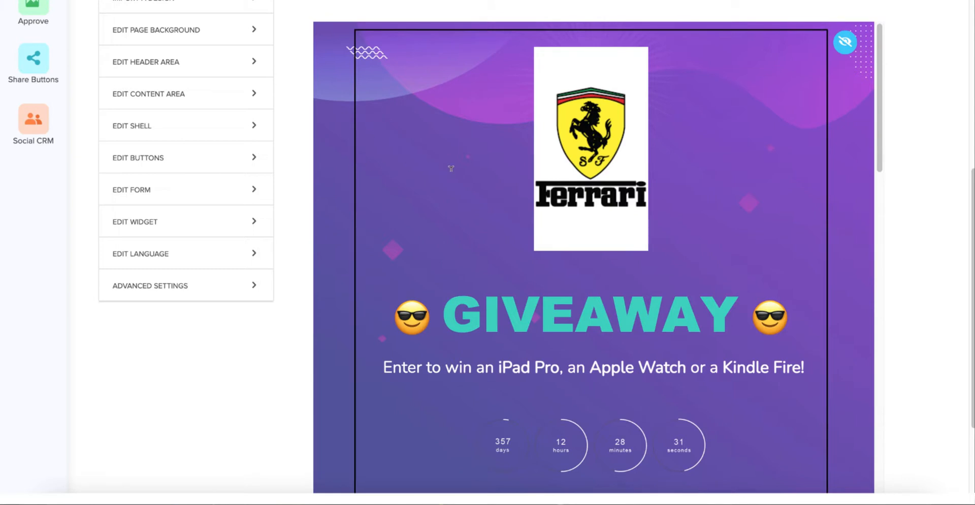
scroll(456, 179, down, 2)
scroll(456, 178, down, 4)
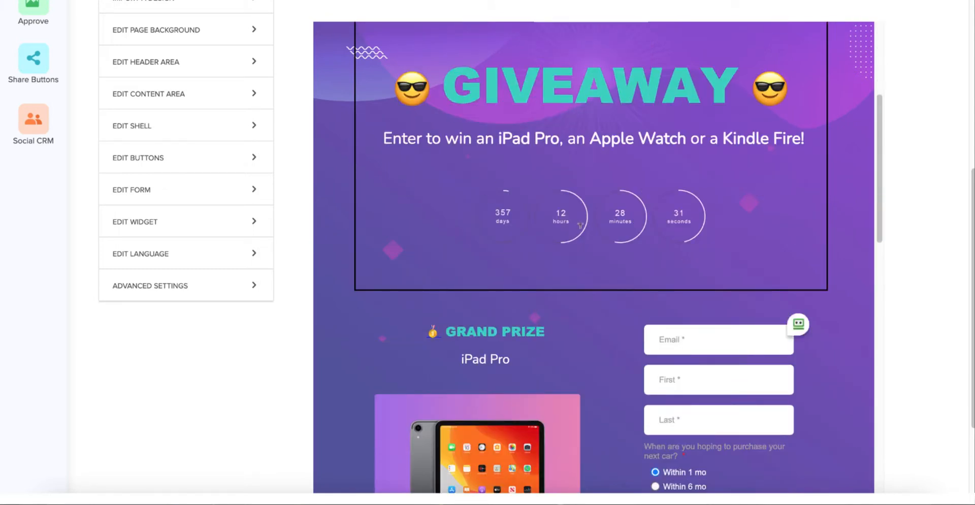
scroll(579, 225, down, 1)
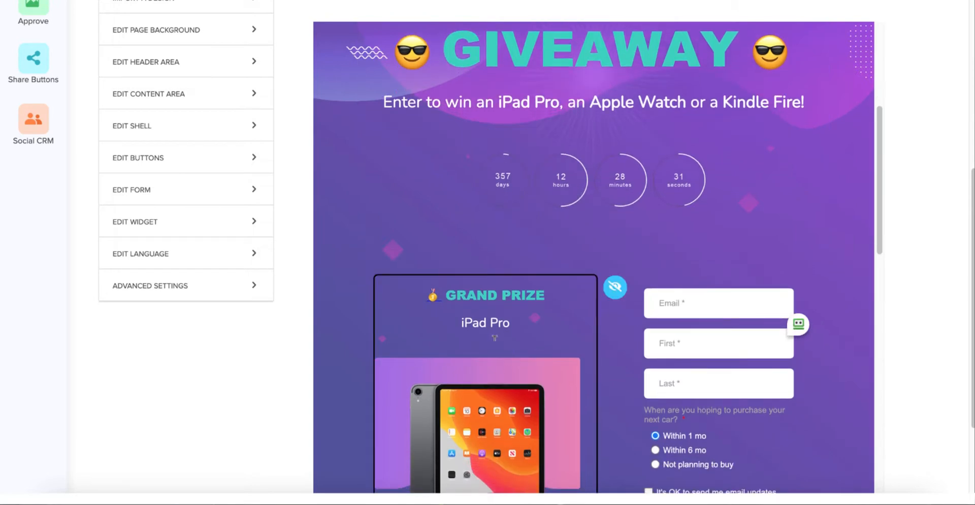
scroll(495, 337, down, 1)
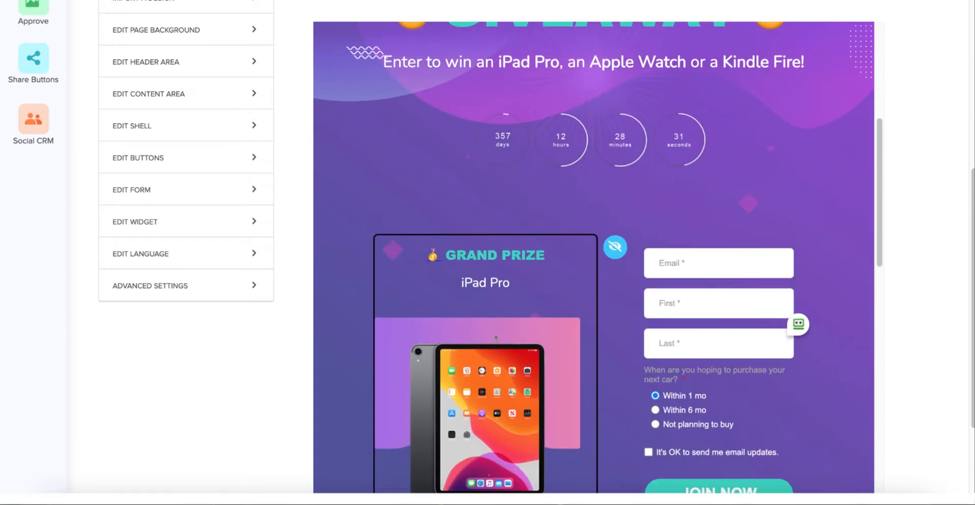
scroll(495, 338, down, 1)
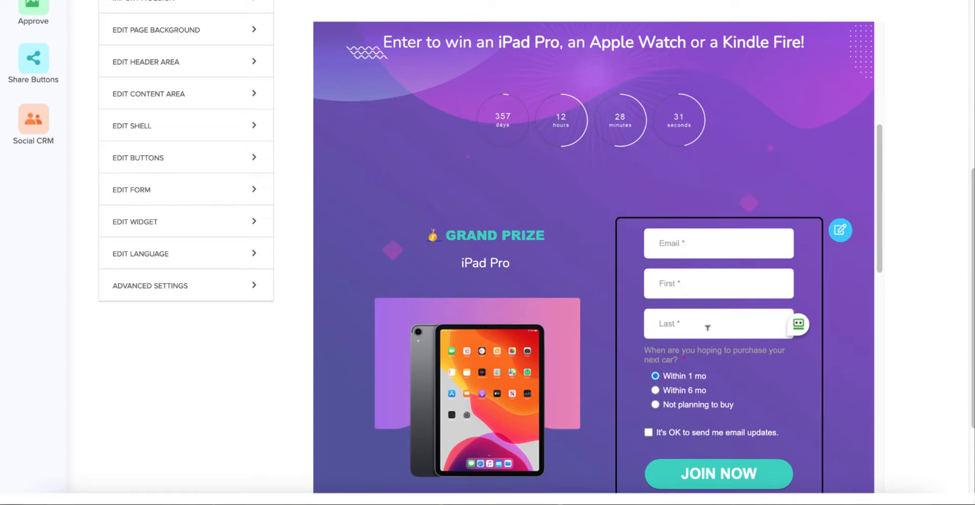
scroll(741, 324, down, 1)
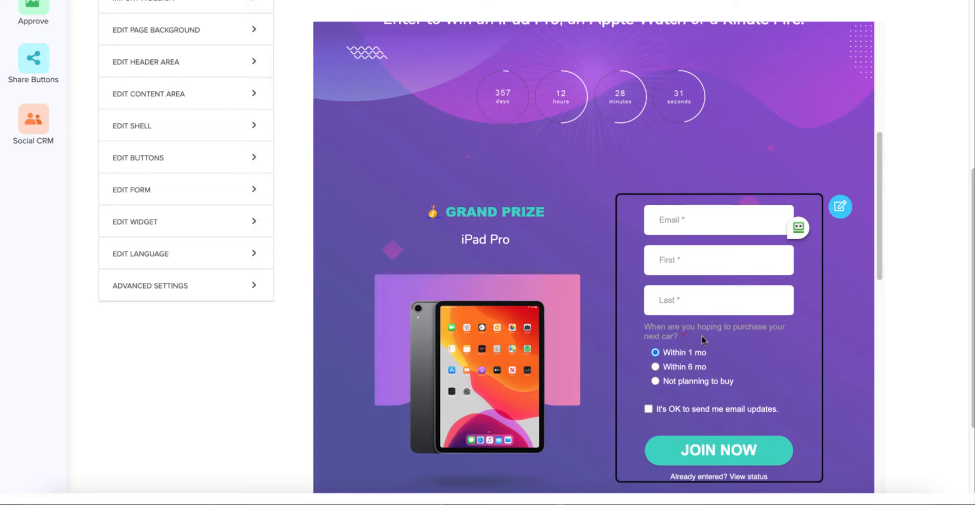
scroll(702, 335, down, 4)
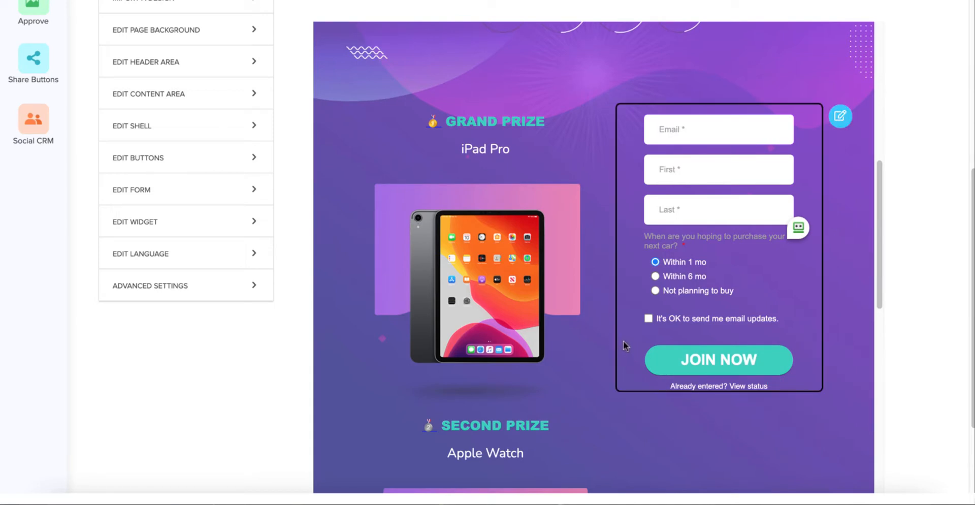
scroll(570, 353, down, 2)
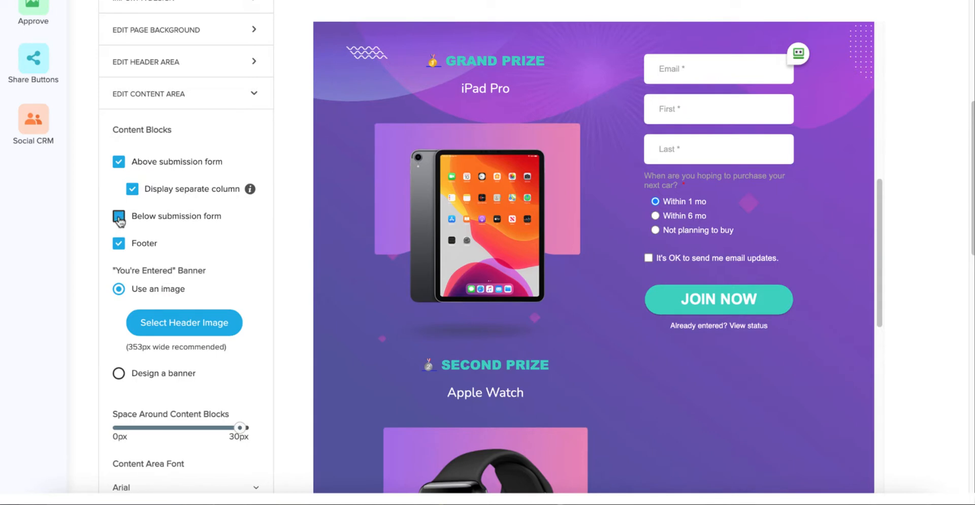
Enable the content block below the submission form and center its content.
click(118, 217)
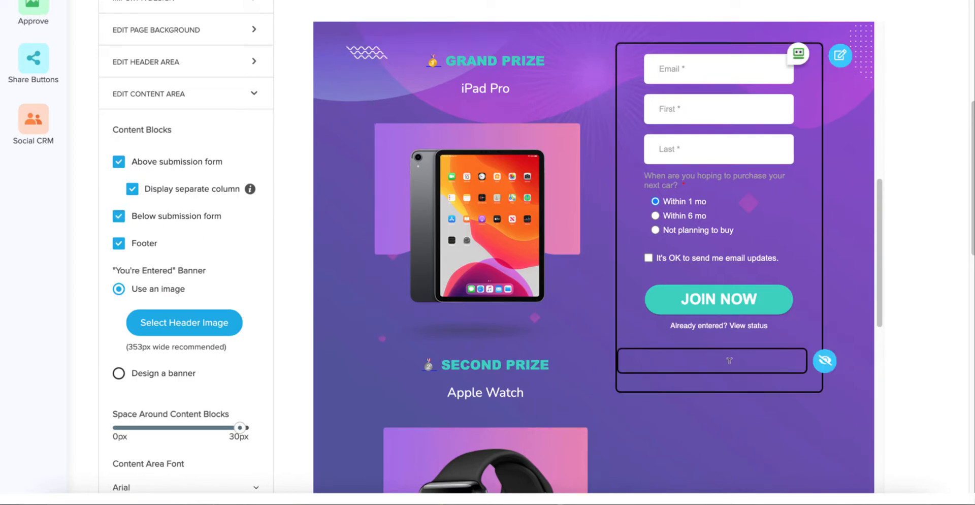
click(723, 359)
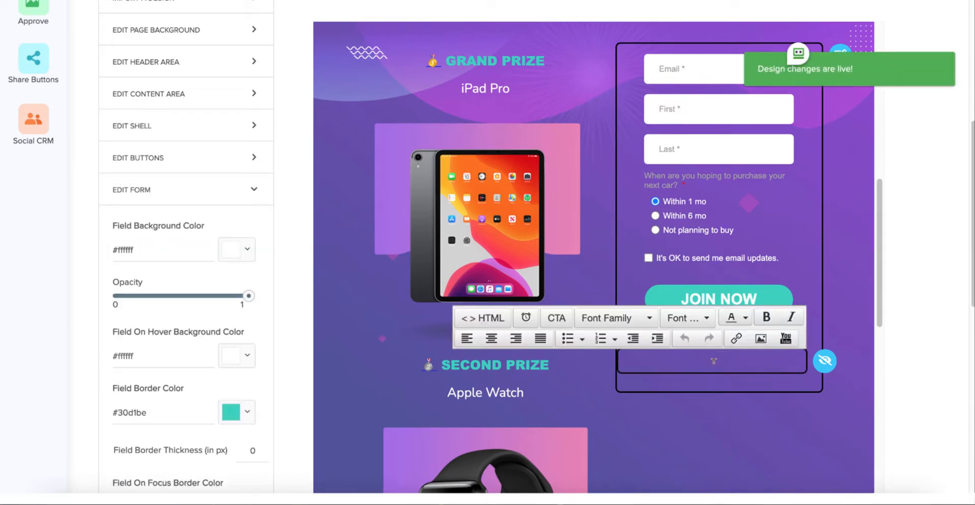
click(496, 340)
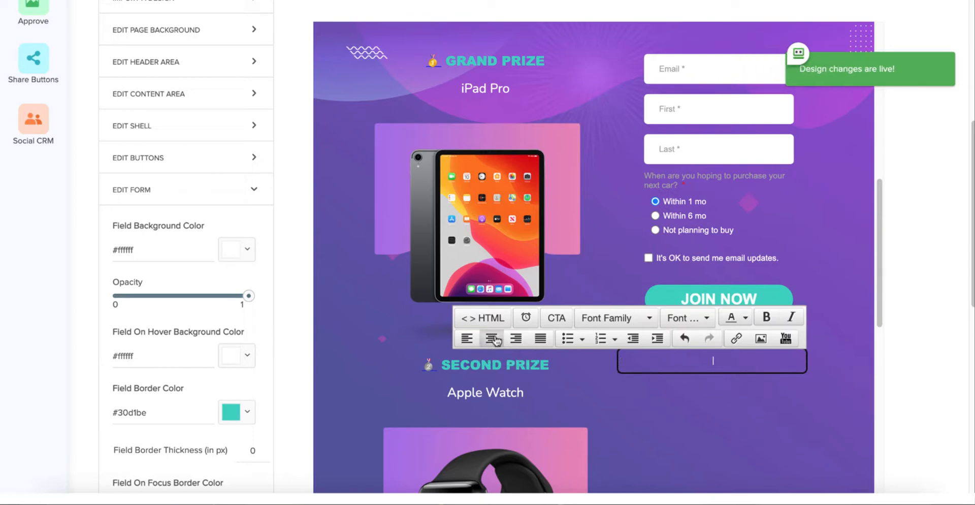
Insert a countdown timer below the form using Contest End Date, Content Area Text Color and a 350 px maximum width.
click(527, 319)
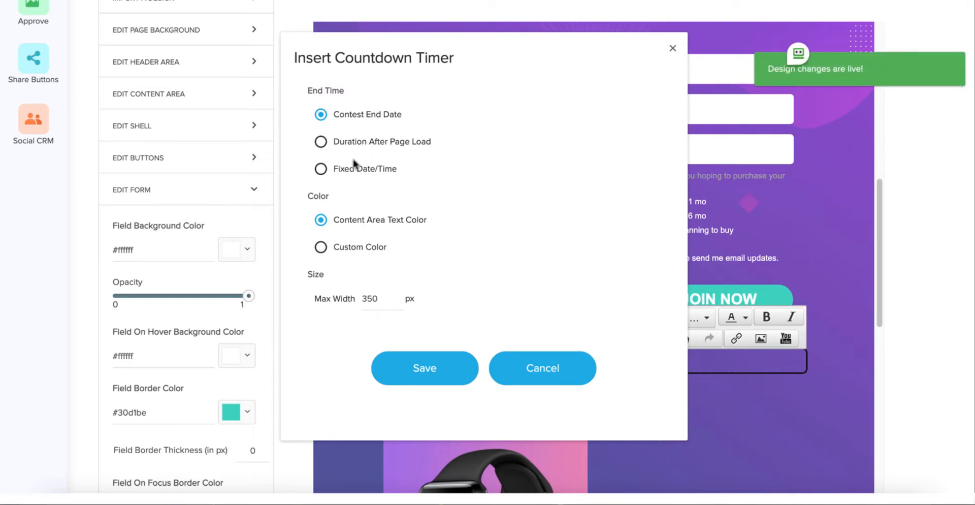
click(424, 369)
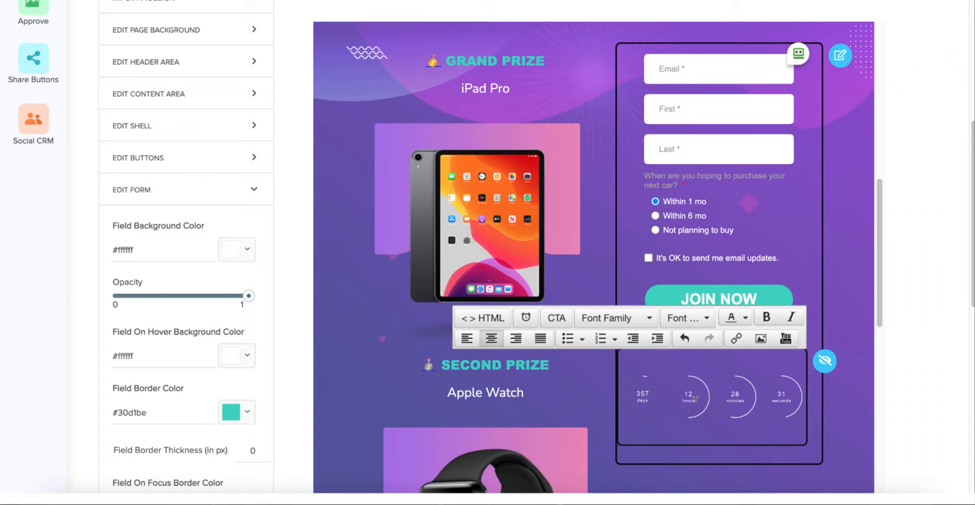
click(699, 480)
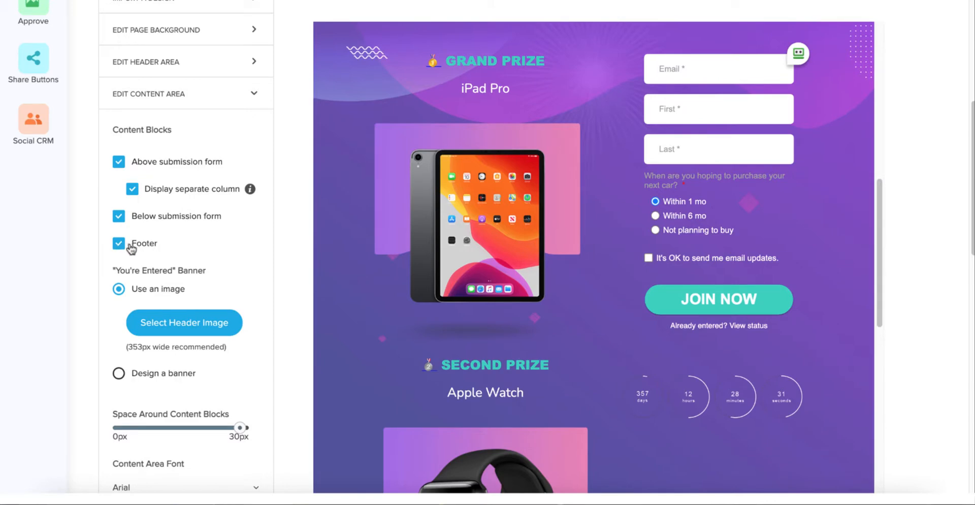
Hide the empty footer content block beneath the third prize.
scroll(545, 452, down, 10)
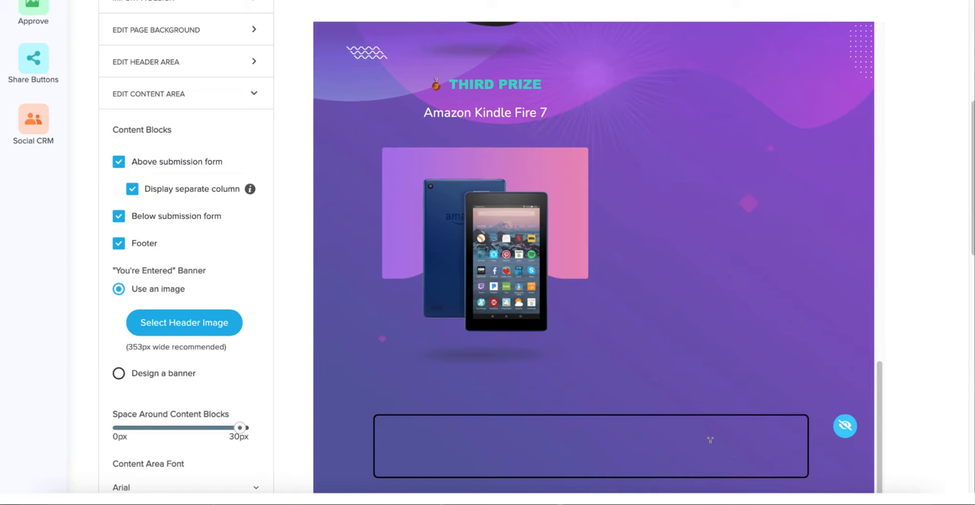
click(845, 427)
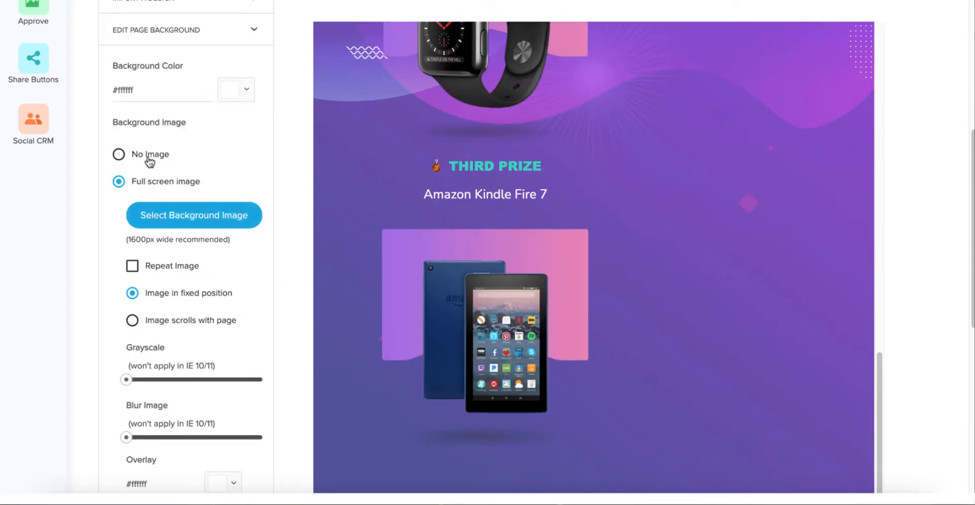
click(731, 236)
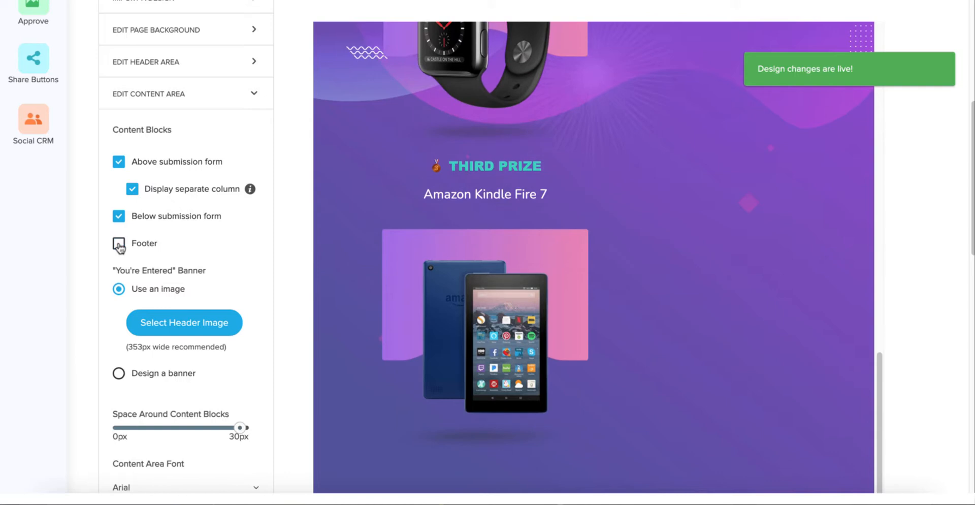
Turn off the separate column display for the block above the submission form and check the layout of the prizes and form.
scroll(119, 248, up, 5)
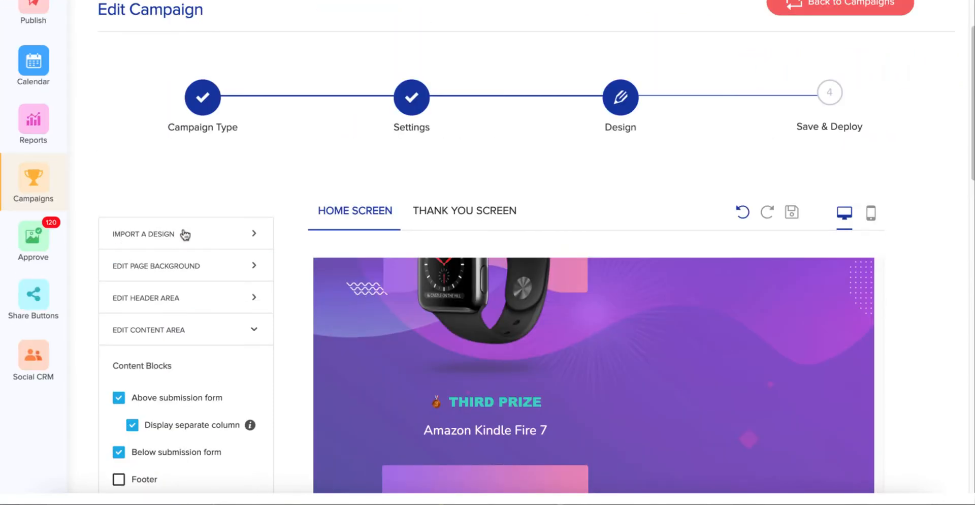
scroll(178, 237, down, 4)
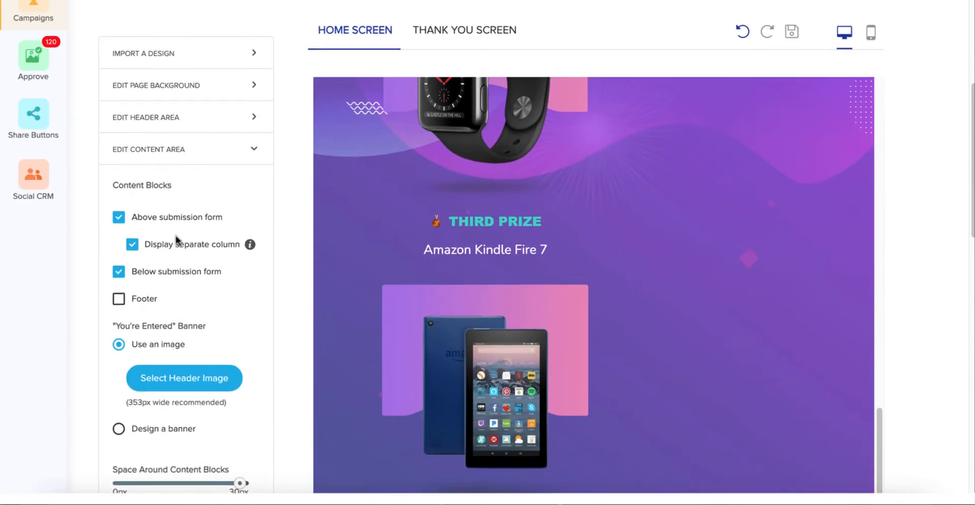
scroll(176, 238, down, 1)
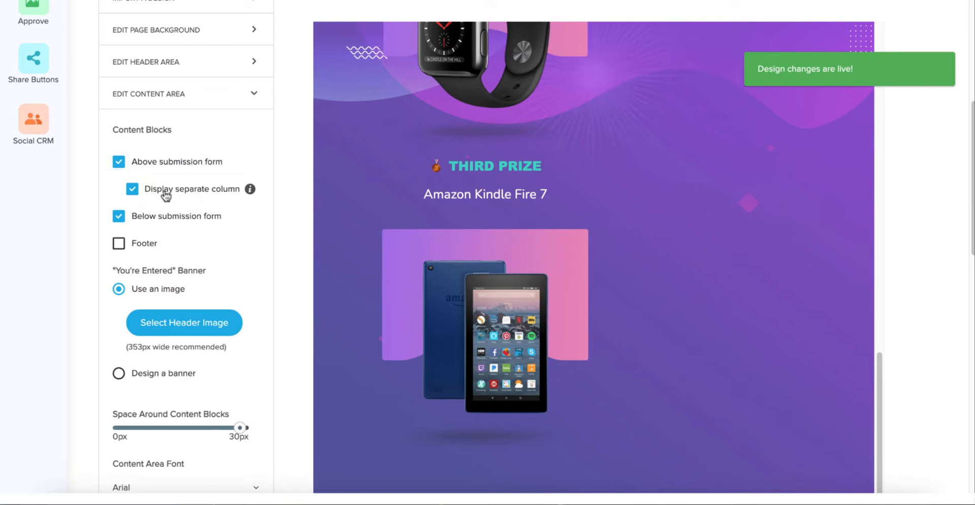
click(132, 189)
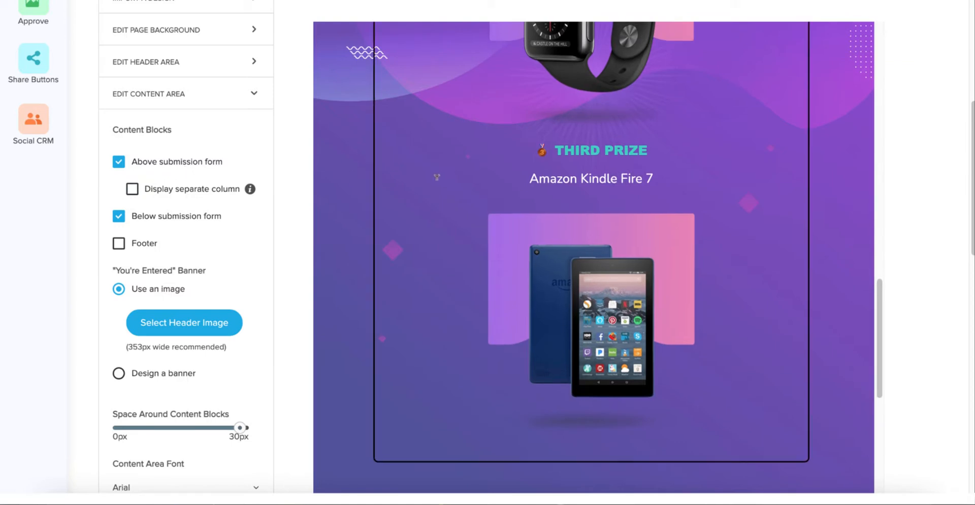
scroll(437, 176, up, 2)
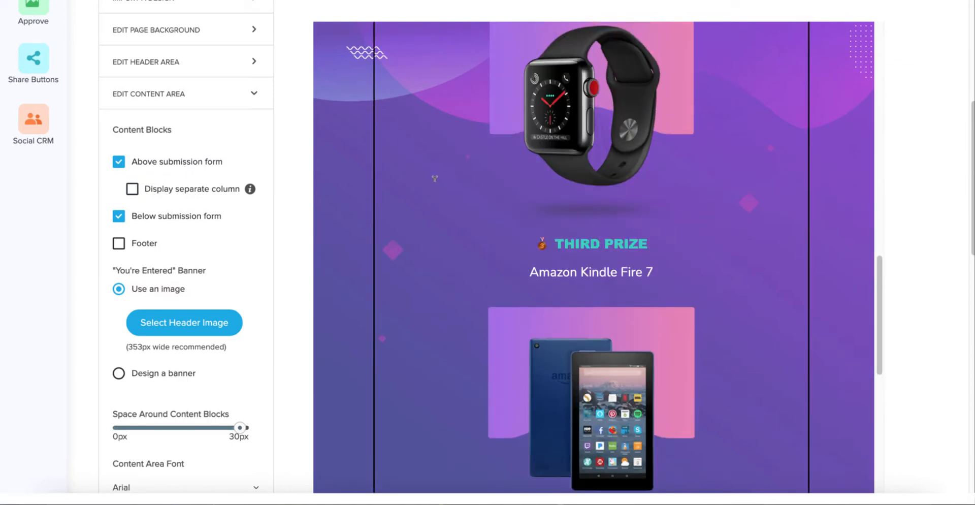
scroll(434, 177, down, 4)
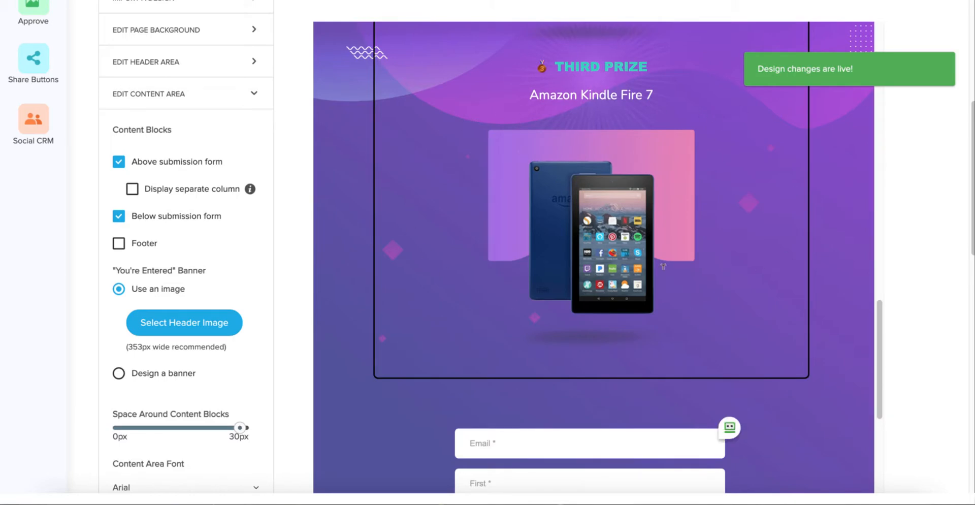
scroll(663, 265, up, 9)
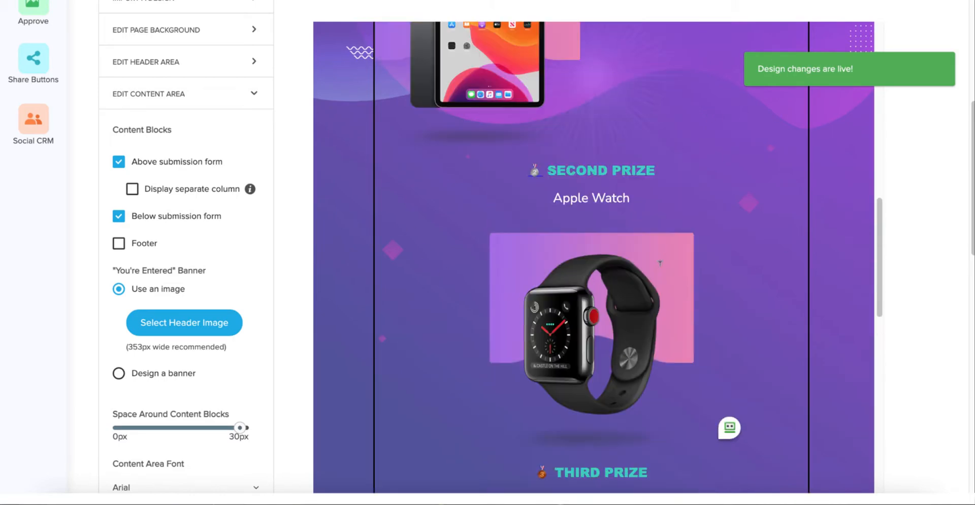
scroll(659, 263, up, 6)
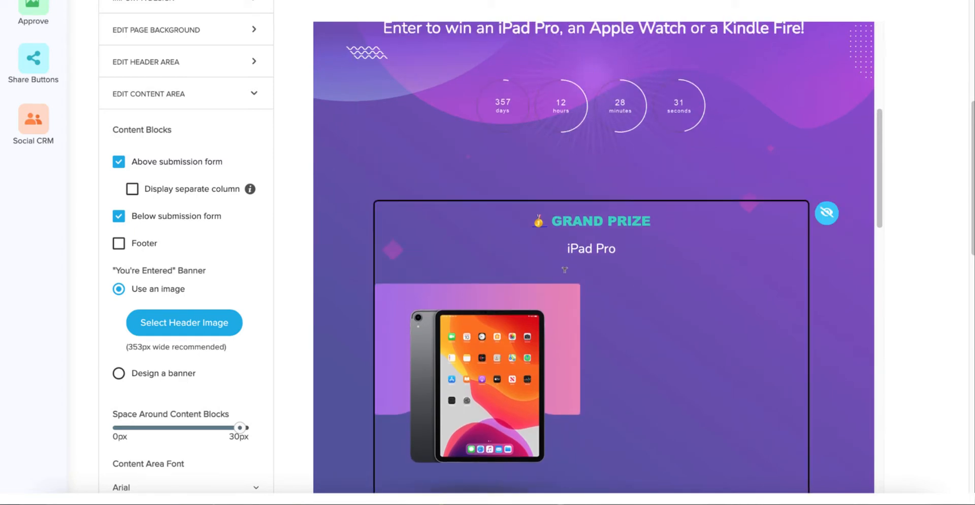
scroll(564, 277, down, 7)
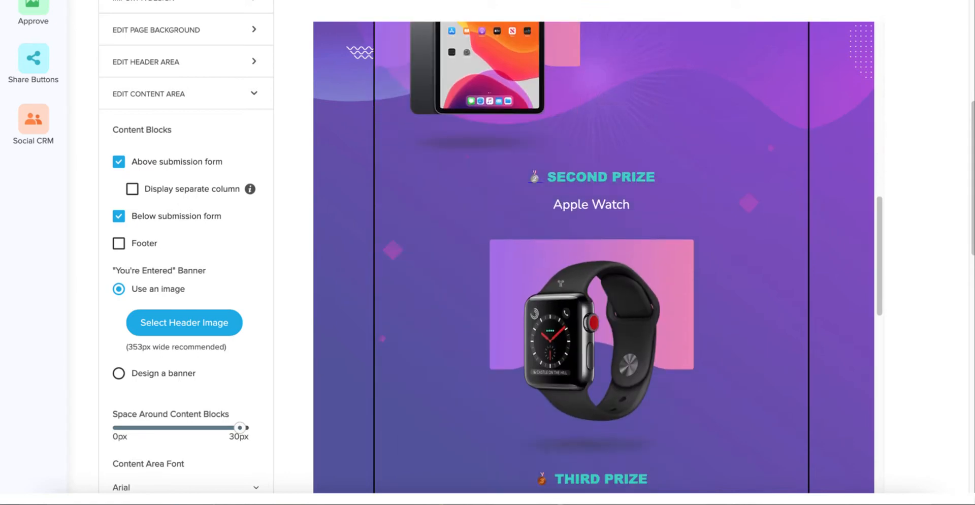
scroll(560, 283, down, 10)
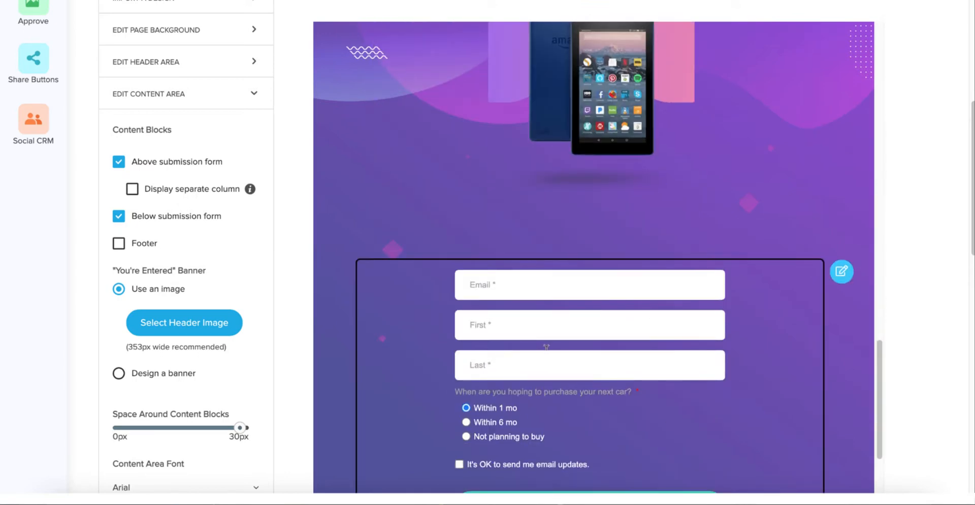
Enable the footer content block and check the area beneath the countdown timer below the form.
scroll(563, 345, down, 4)
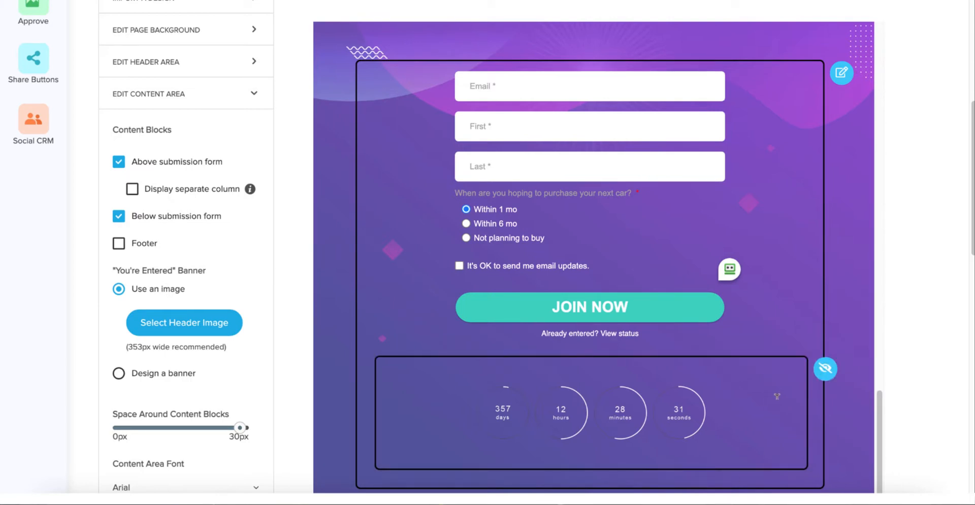
click(118, 243)
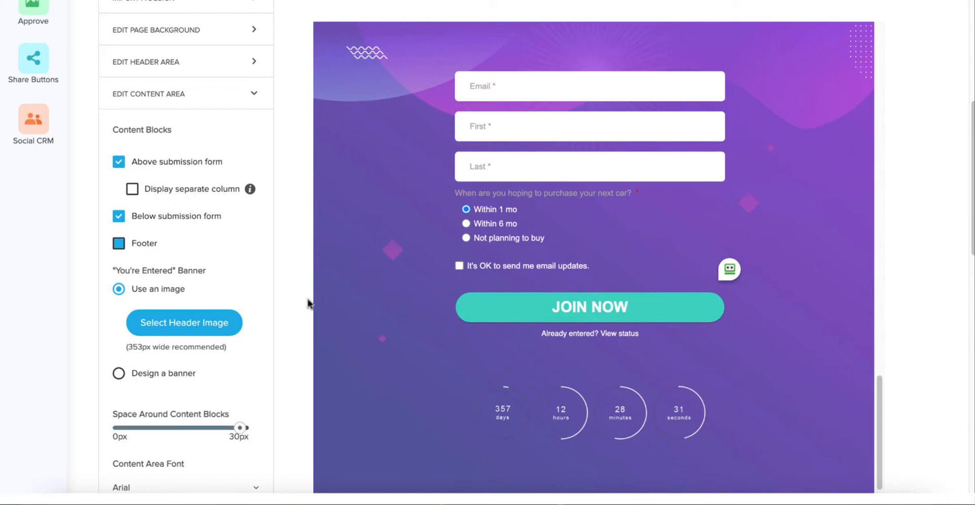
scroll(583, 401, down, 2)
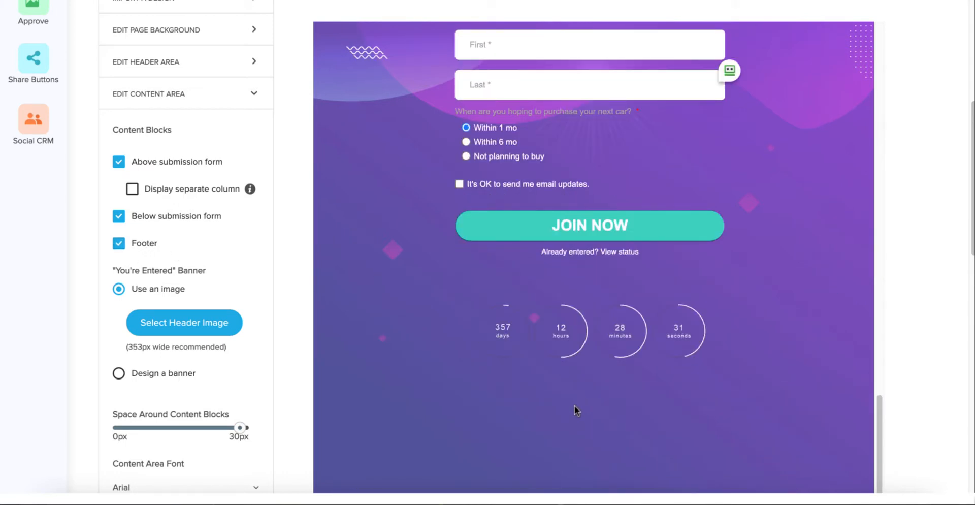
mouse_move(578, 469)
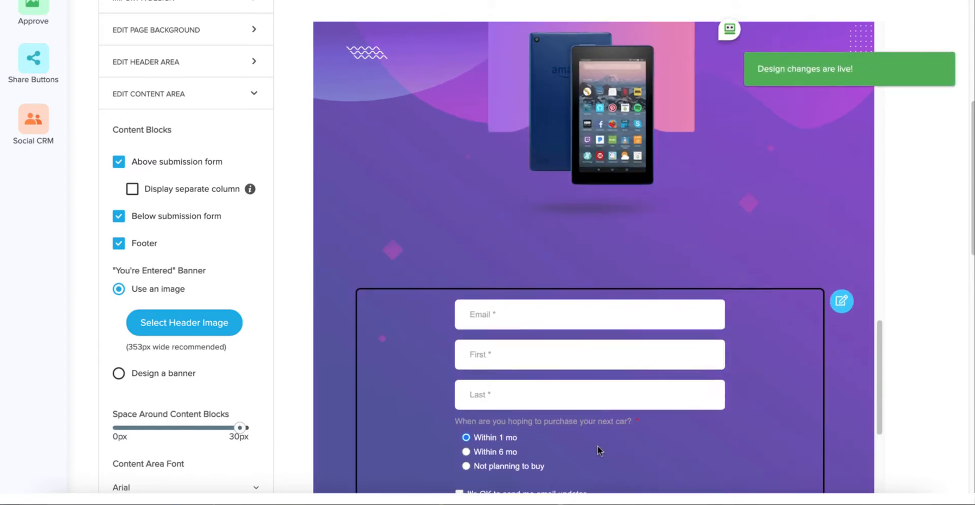
Display the content block above the submission form in a separate column beside the entry form.
scroll(597, 446, up, 5)
scroll(597, 445, up, 3)
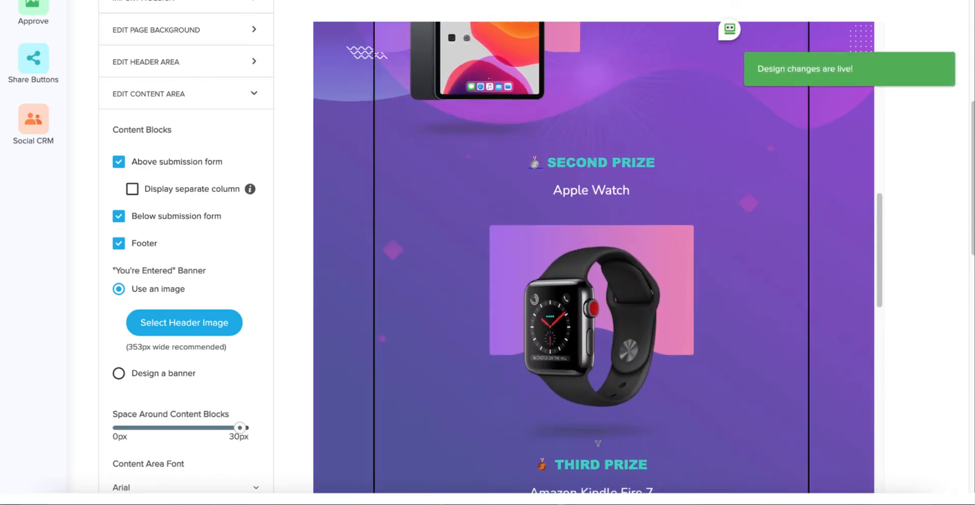
scroll(596, 439, down, 3)
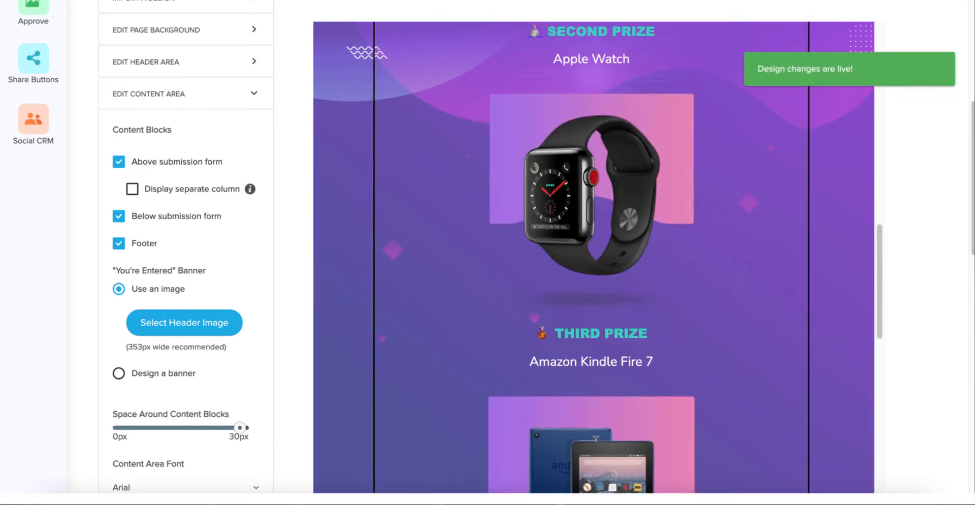
click(132, 189)
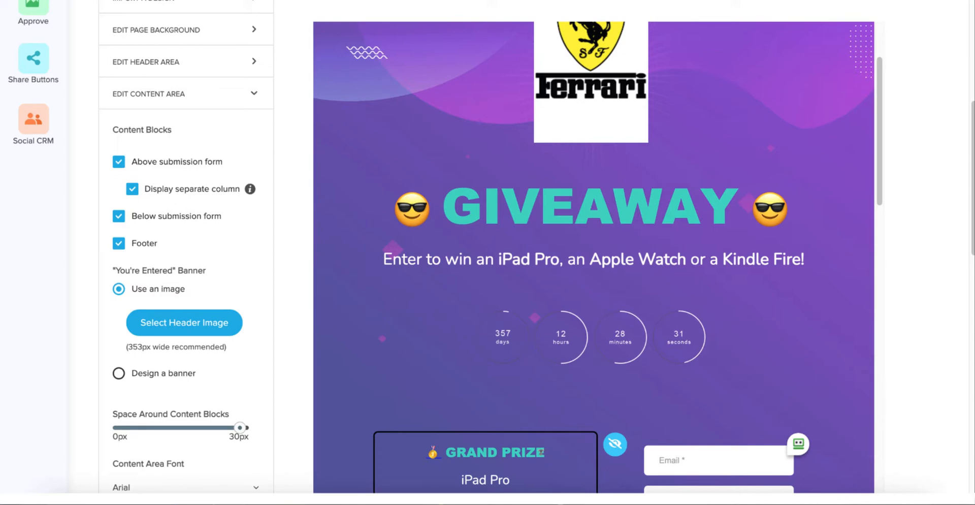
scroll(541, 451, down, 4)
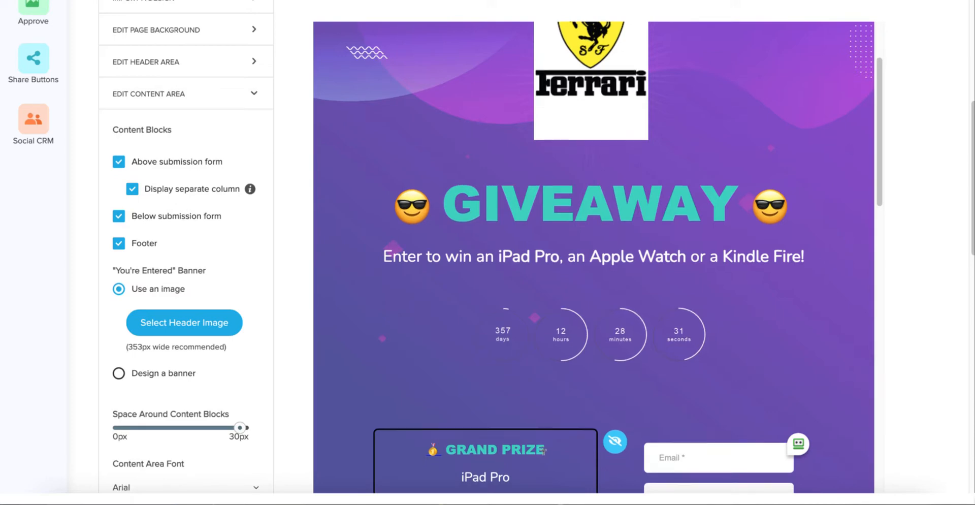
scroll(542, 451, up, 8)
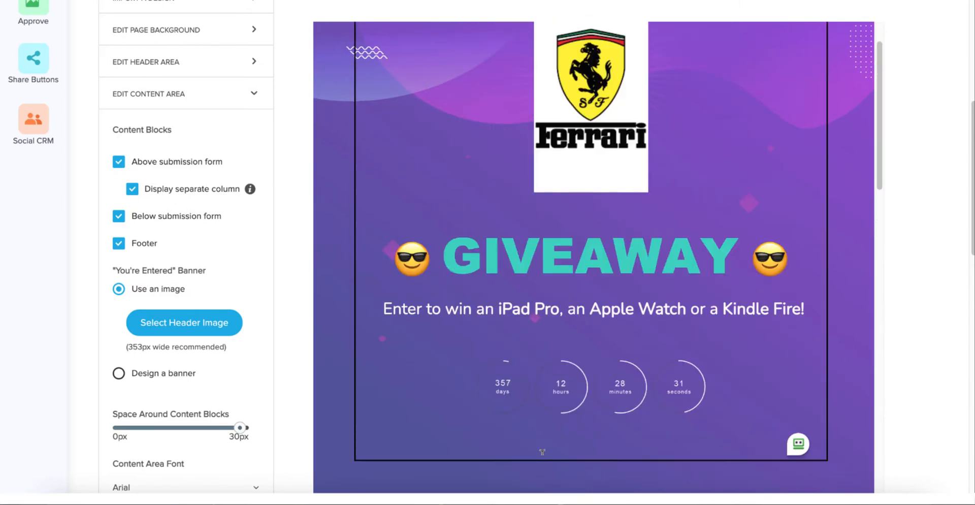
Import the 3-D Sweepstakes template with its style settings only, without content blocks, replacing the current design settings.
scroll(269, 344, up, 5)
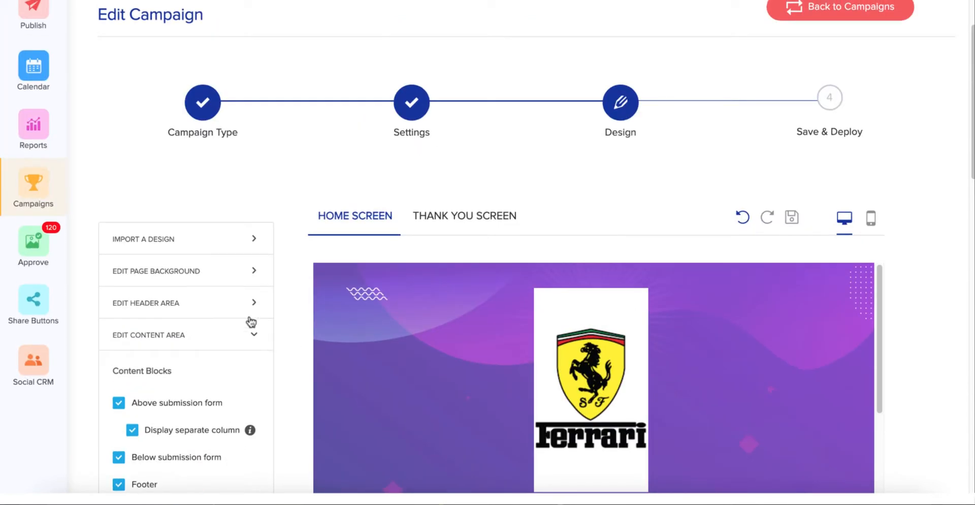
click(133, 241)
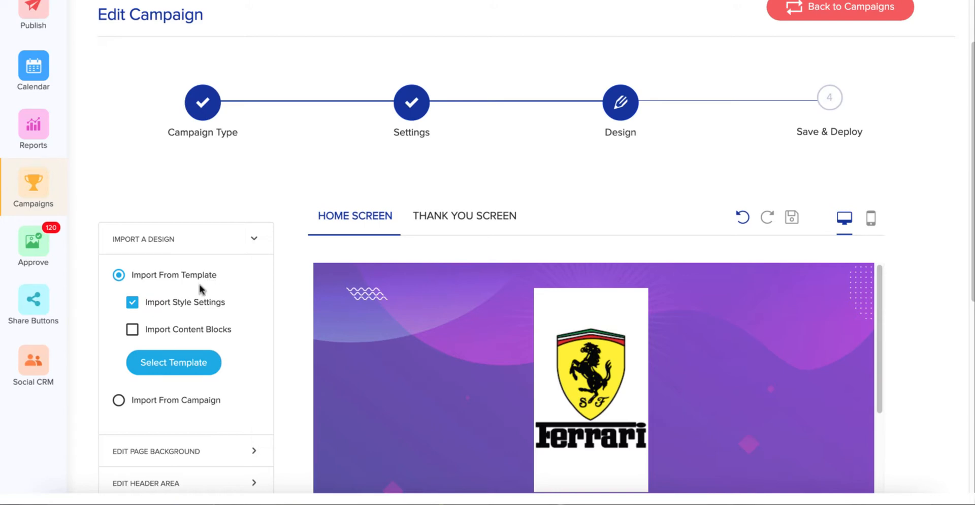
click(179, 363)
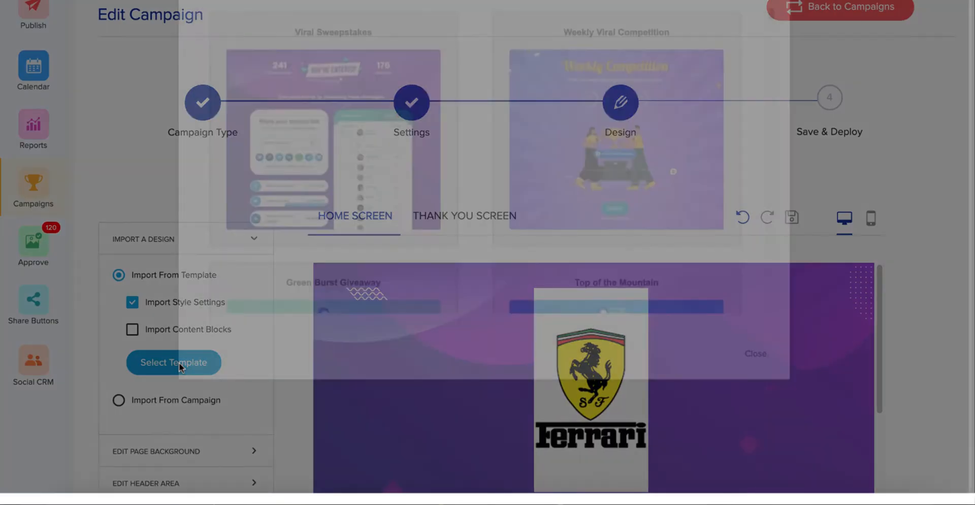
scroll(461, 252, down, 1)
scroll(461, 253, down, 10)
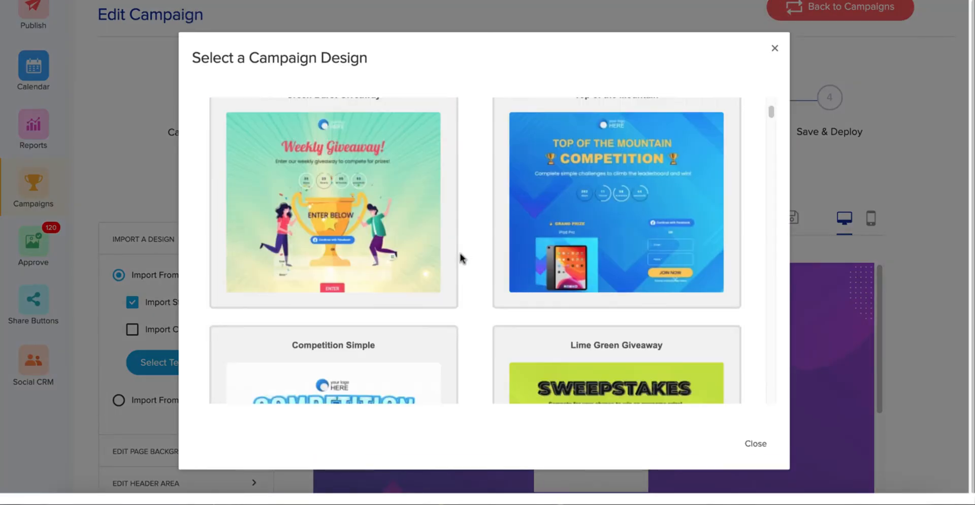
scroll(458, 260, down, 10)
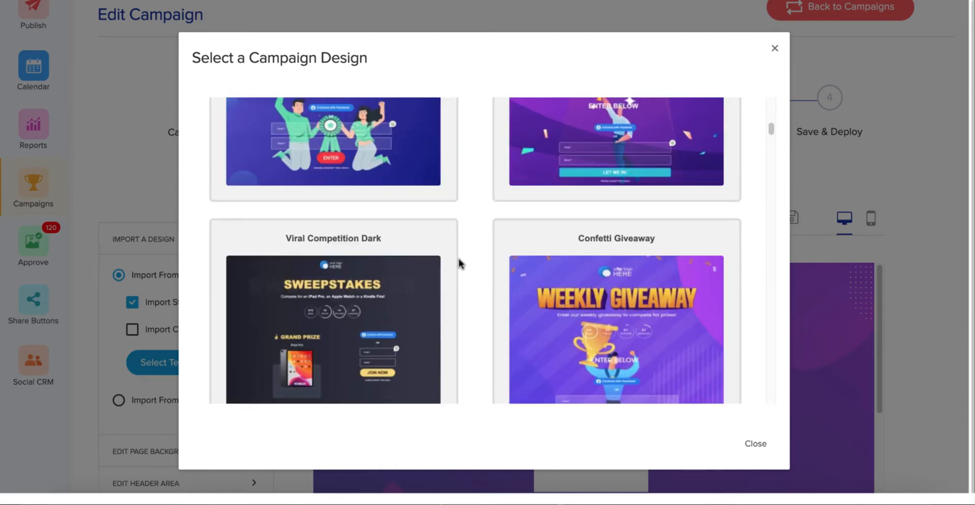
mouse_move(620, 245)
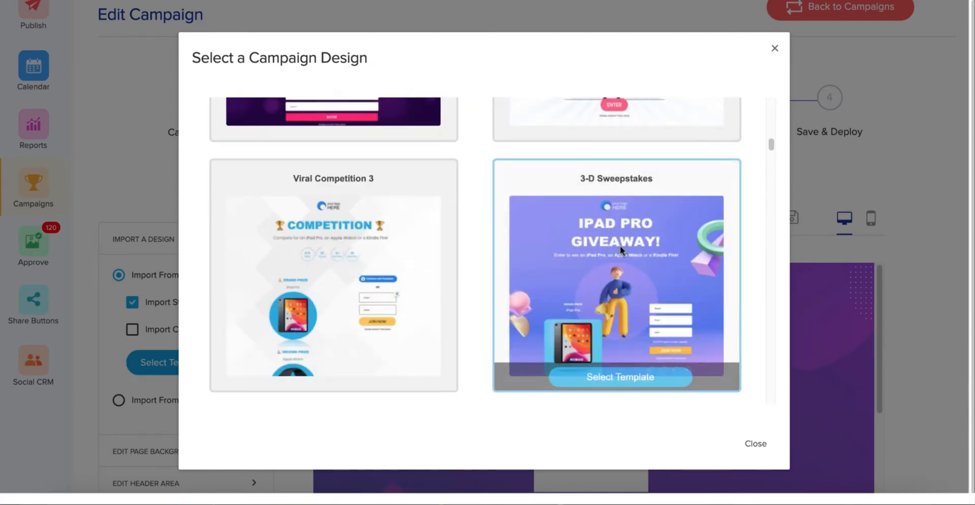
click(622, 378)
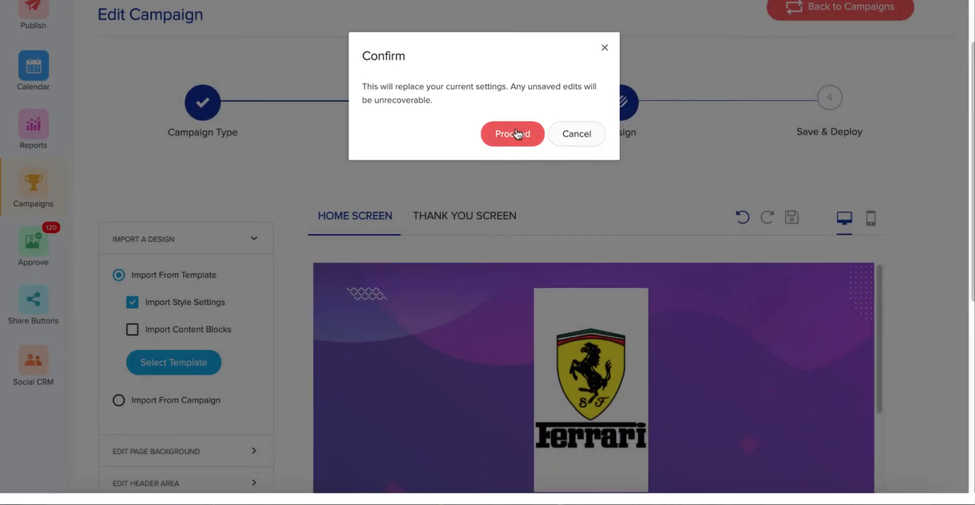
click(517, 134)
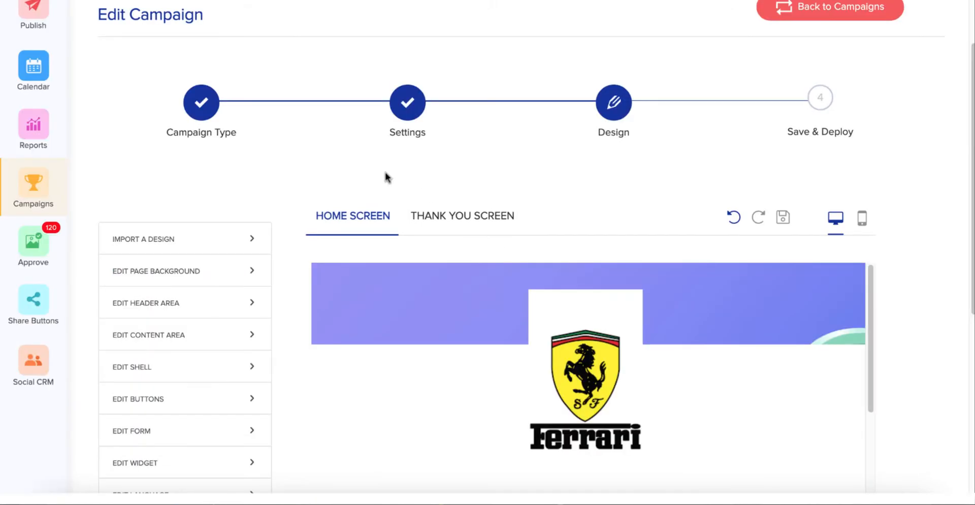
Check the restyled header, prizes and entry form in the home screen preview and reopen the design import options.
scroll(262, 265, down, 1)
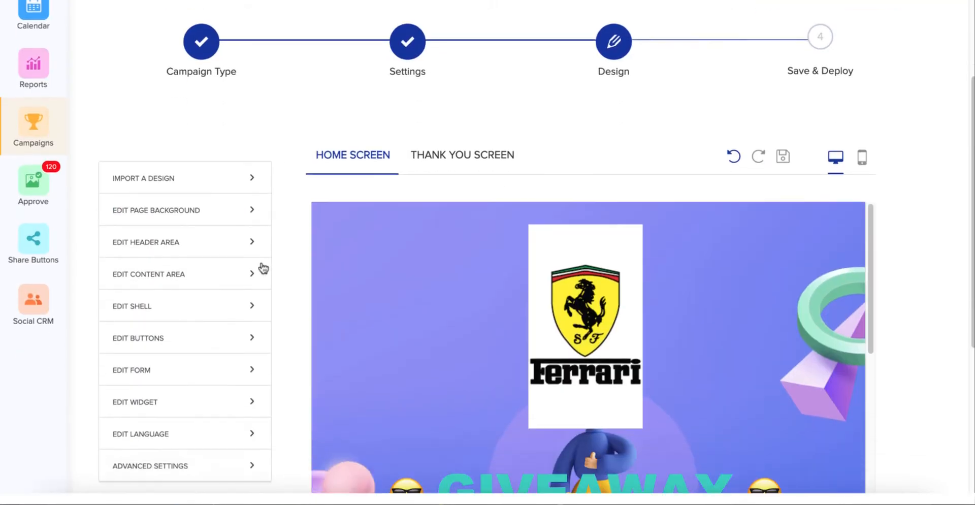
scroll(260, 267, down, 1)
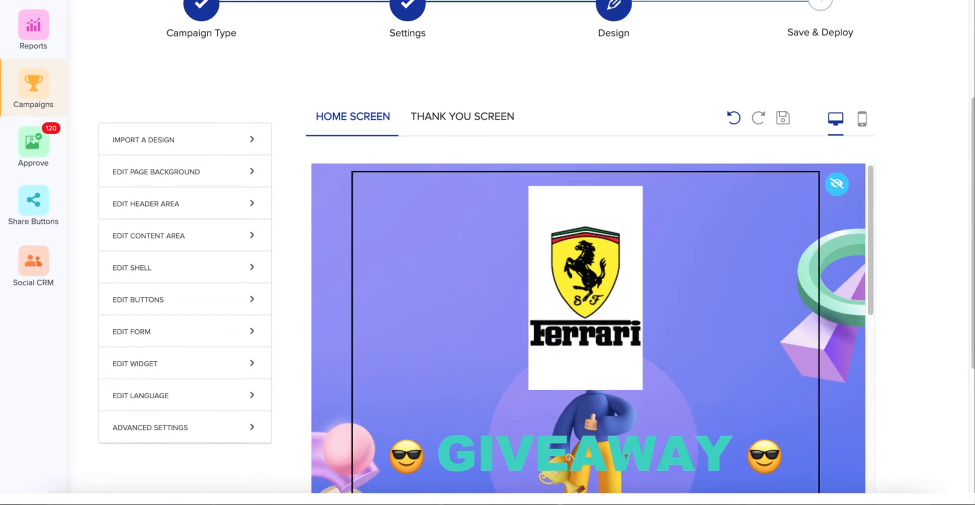
click(141, 140)
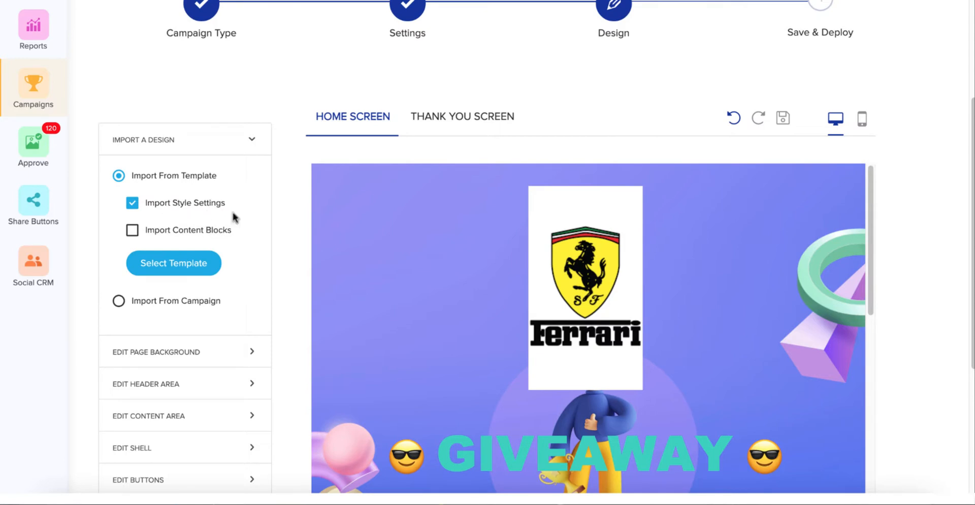
scroll(397, 247, down, 5)
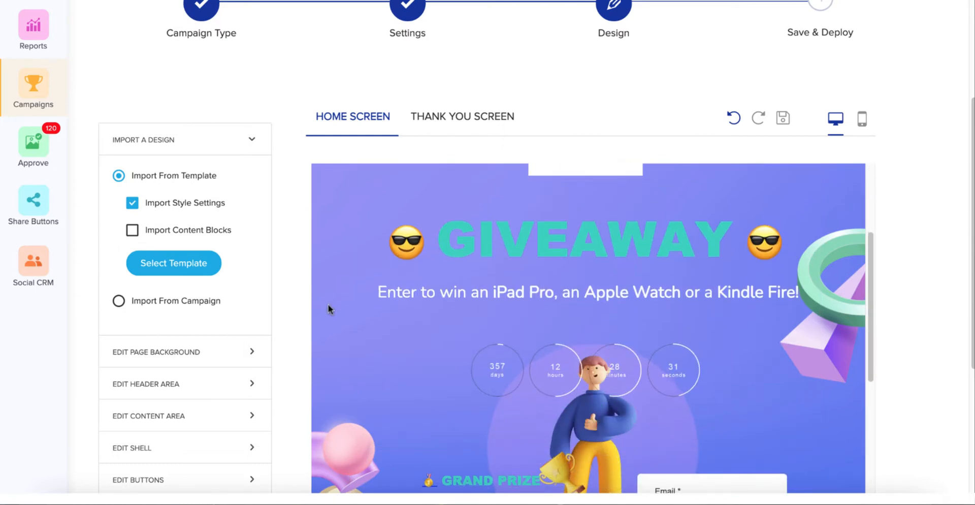
scroll(328, 306, down, 5)
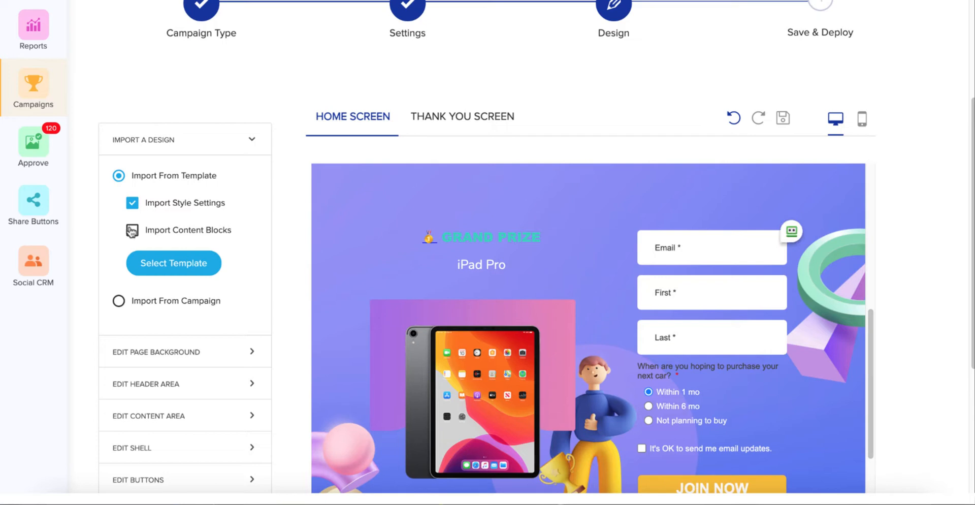
Set the design import source to the existing campaign photo share 88.
click(119, 302)
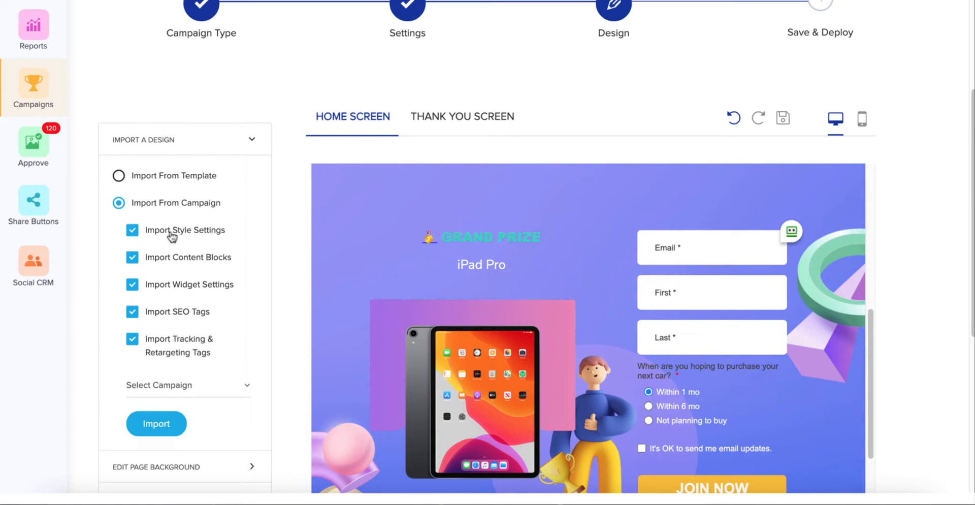
click(168, 385)
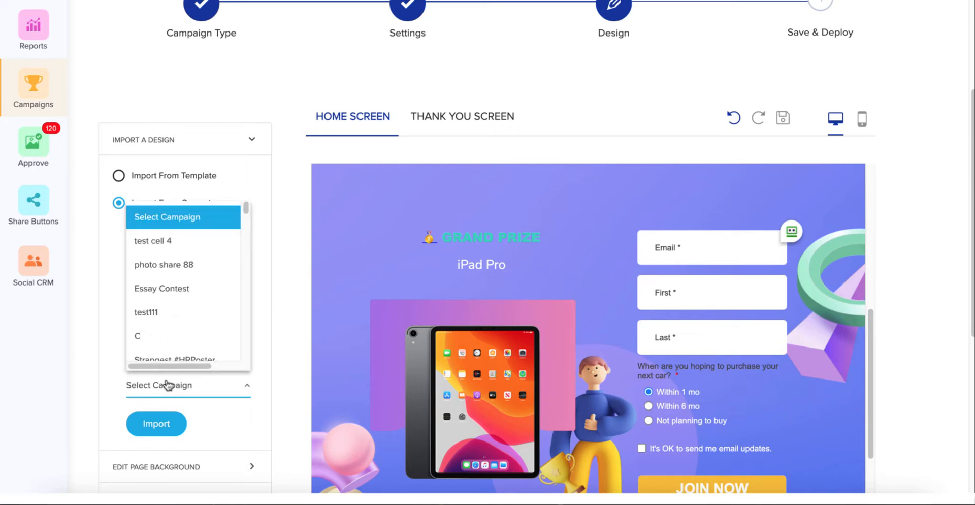
click(174, 269)
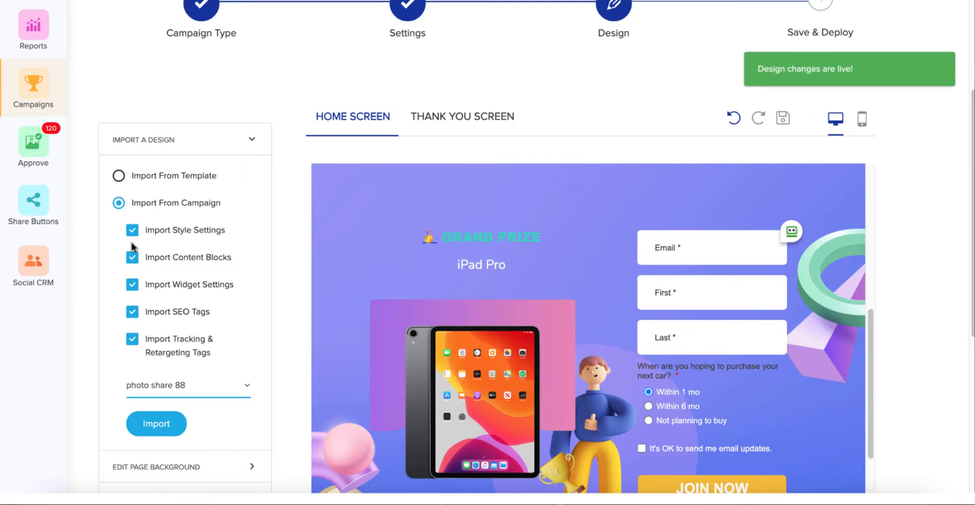
Open the page background settings and examine how the full-screen image in fixed position behaves behind the scrolling content.
scroll(133, 349, down, 5)
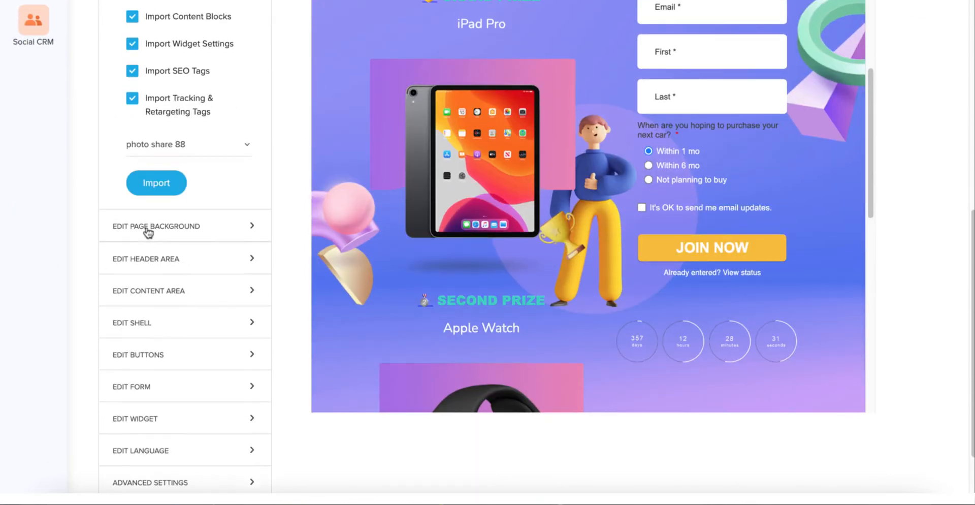
click(147, 230)
scroll(252, 213, up, 3)
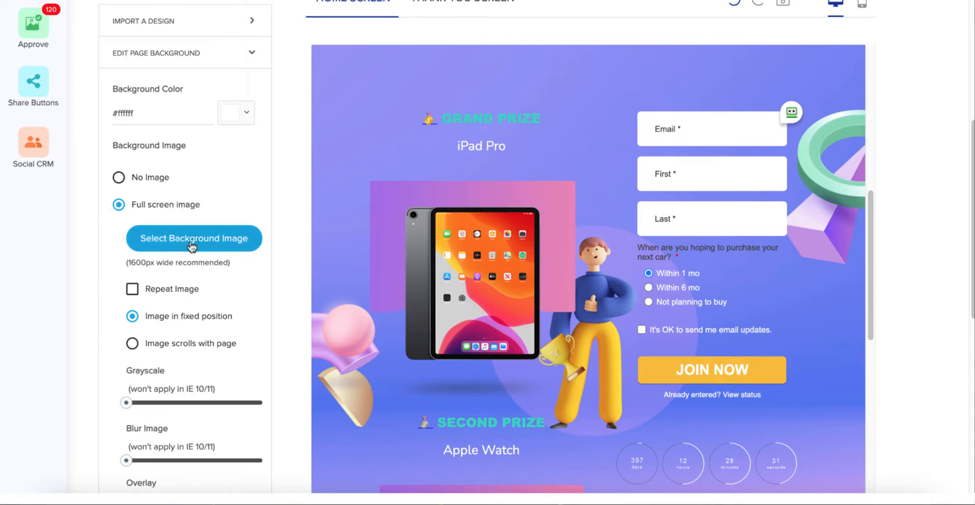
scroll(192, 247, down, 1)
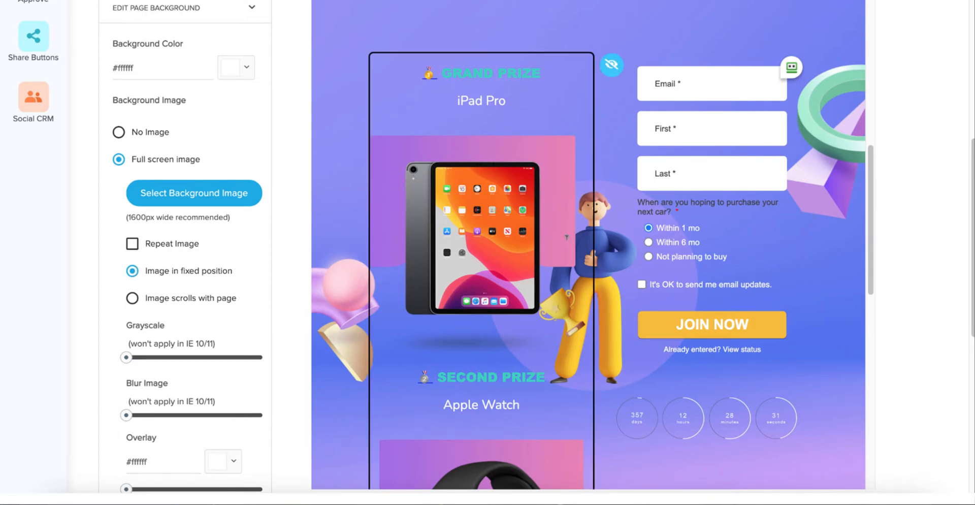
scroll(573, 232, up, 1)
scroll(574, 231, down, 1)
scroll(574, 232, up, 1)
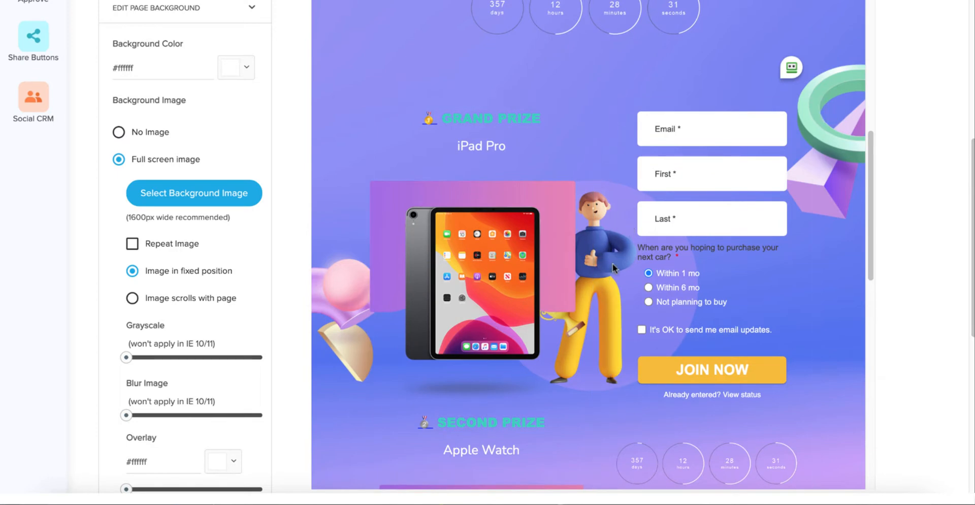
scroll(597, 261, up, 2)
scroll(597, 259, up, 1)
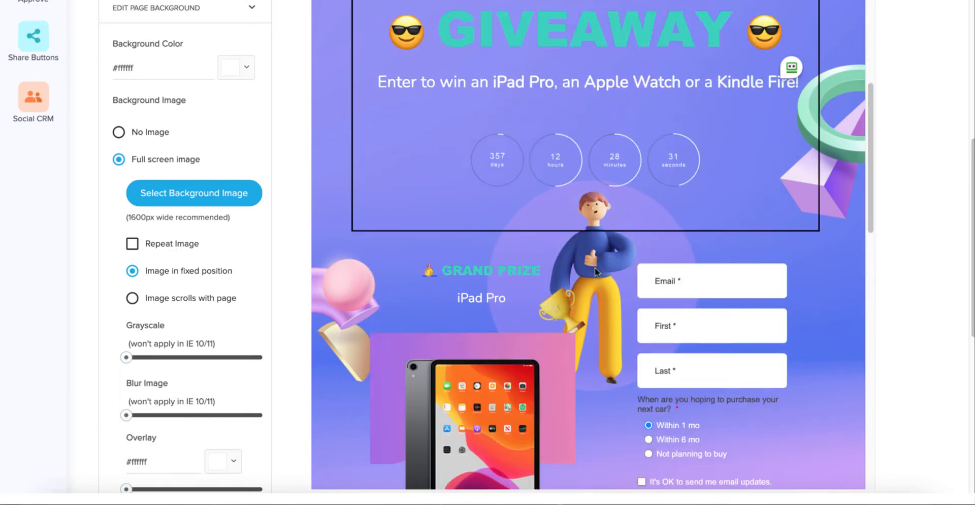
scroll(597, 259, down, 2)
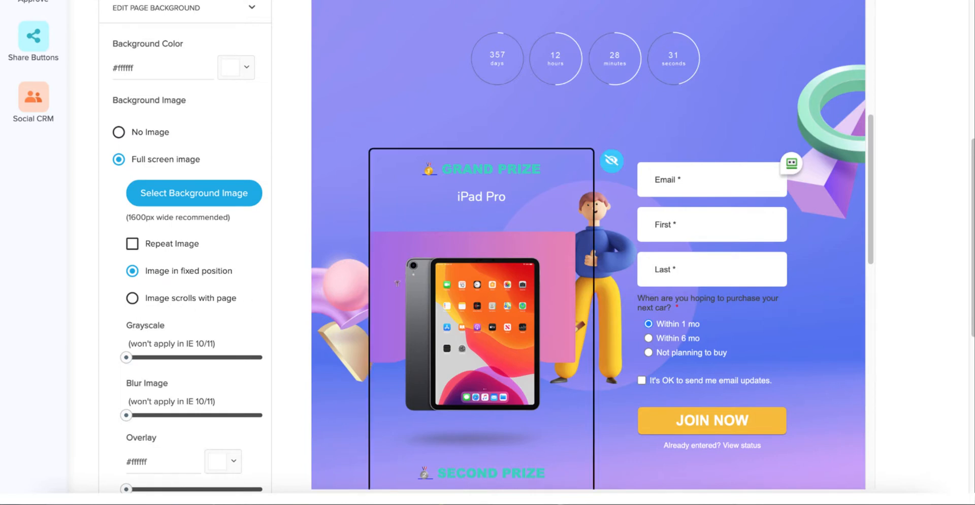
scroll(438, 289, down, 1)
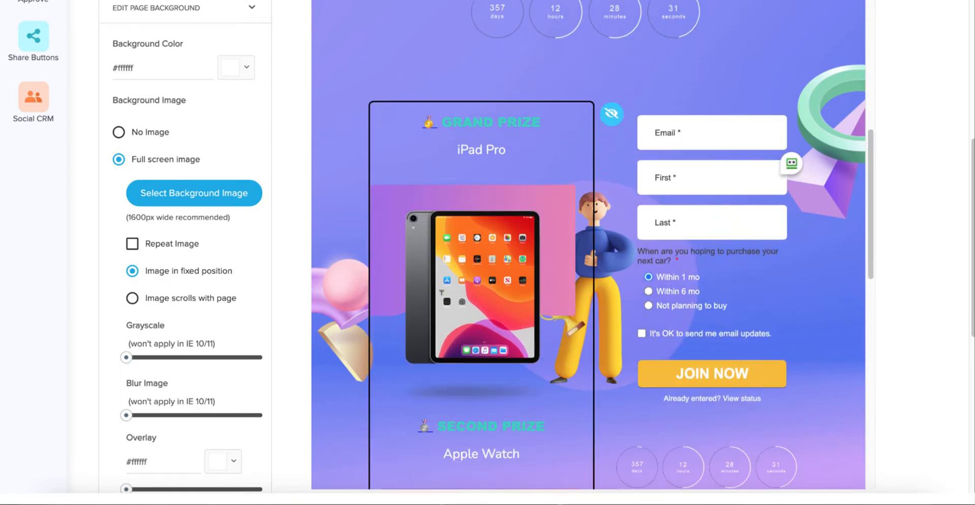
Keep the background image's grayscale at its minimum and raise its blur to about two thirds of the range.
scroll(188, 355, down, 1)
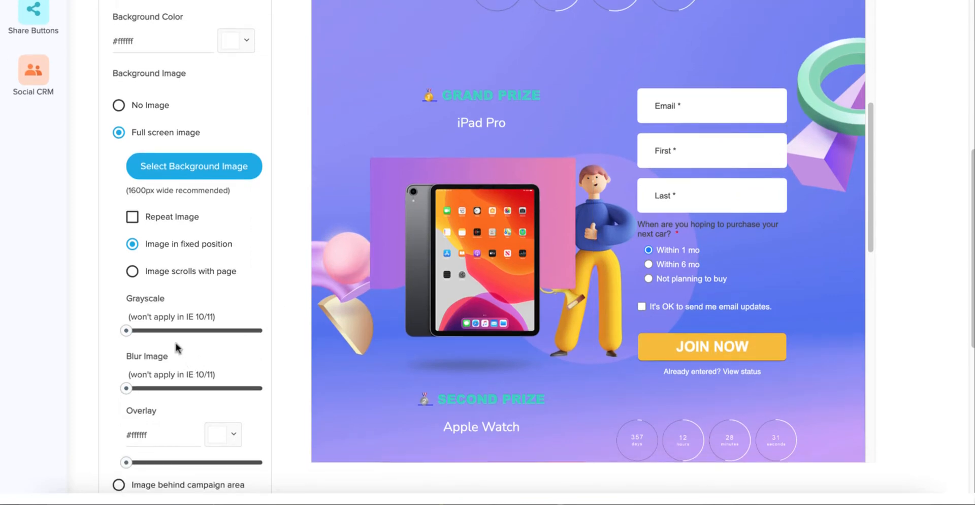
mouse_move(127, 330)
mouse_down()
mouse_move(274, 328)
mouse_move(122, 332)
mouse_up()
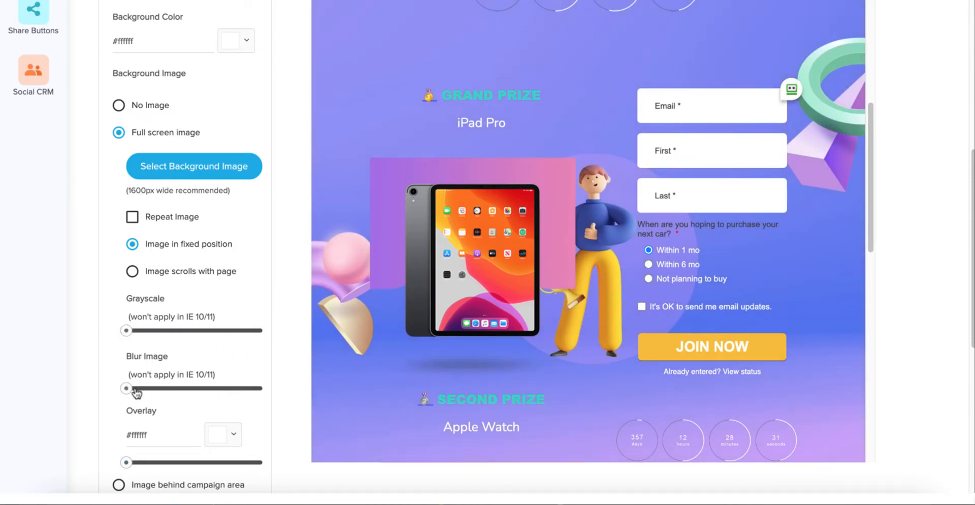
drag(127, 388, 217, 384)
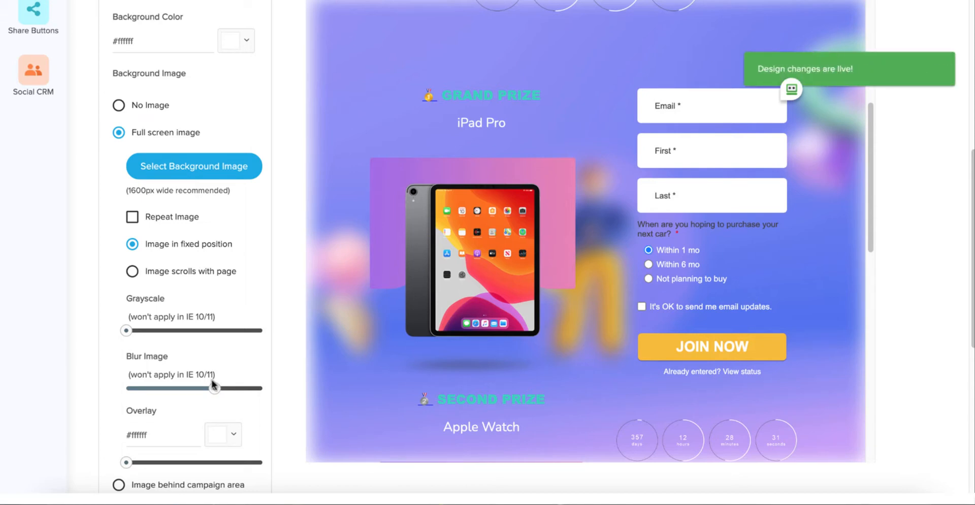
Reset the background image's blur to its minimum and apply a #c21cbe overlay at about 40 percent of the strength range.
drag(212, 383, 126, 387)
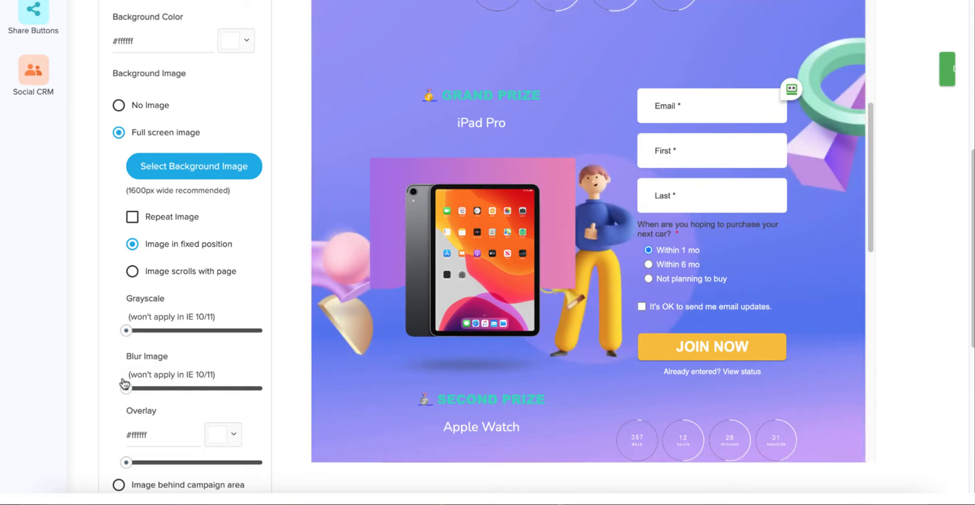
click(235, 436)
click(337, 366)
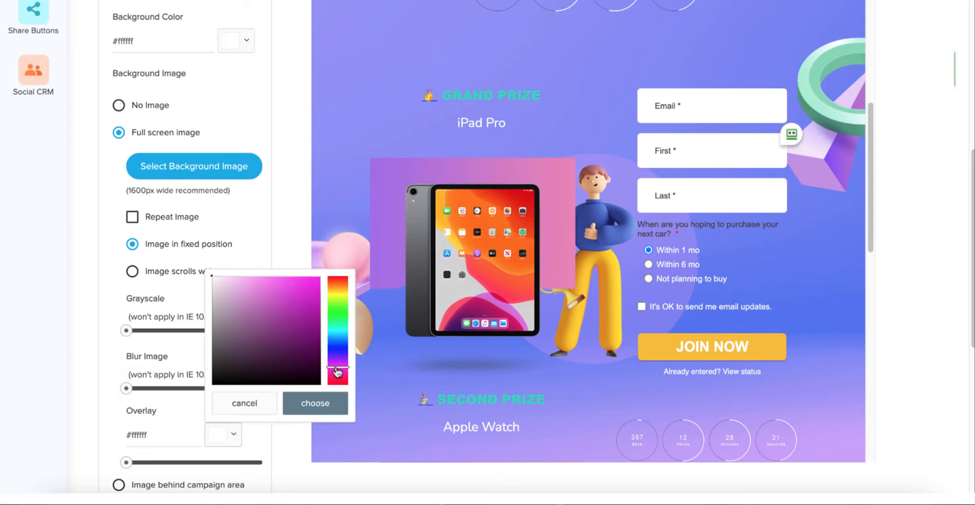
drag(127, 464, 181, 462)
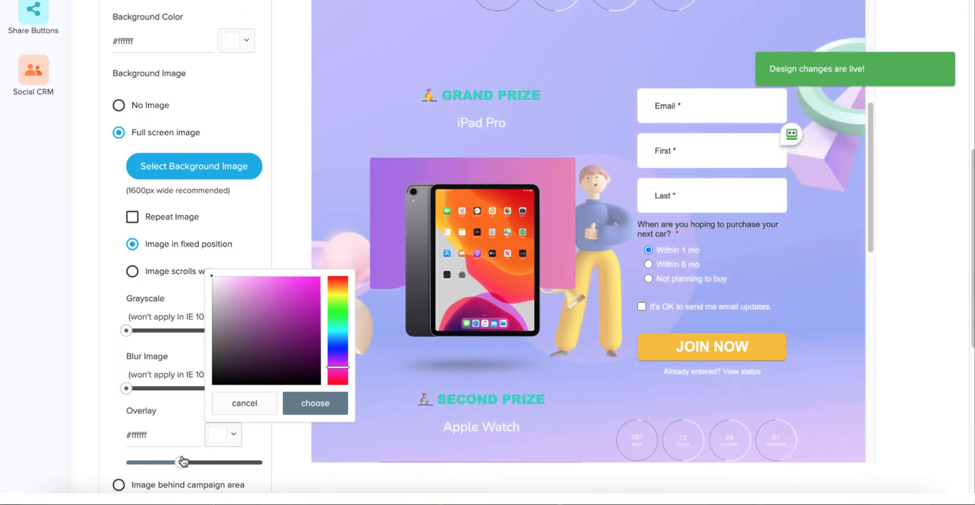
click(235, 434)
click(304, 300)
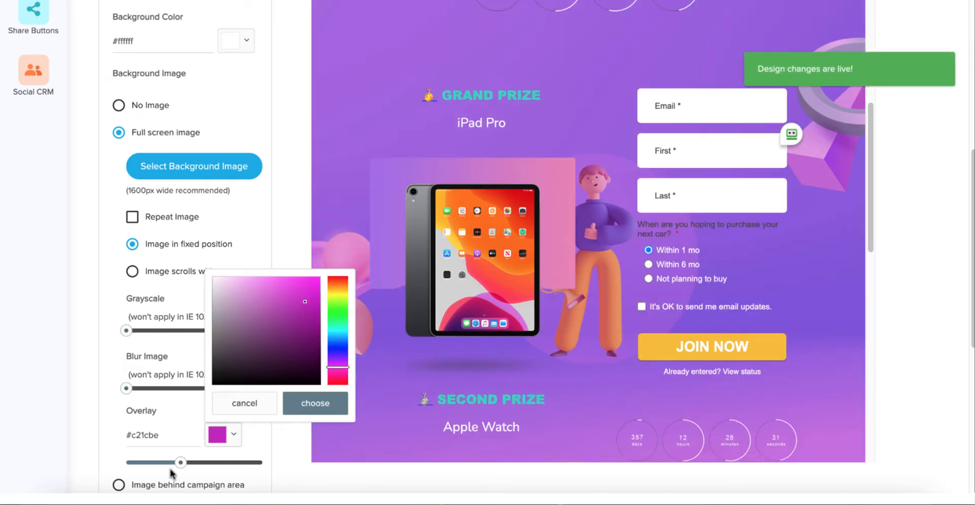
Lower the background image overlay's strength to its minimum and close the color picker.
drag(185, 461, 127, 462)
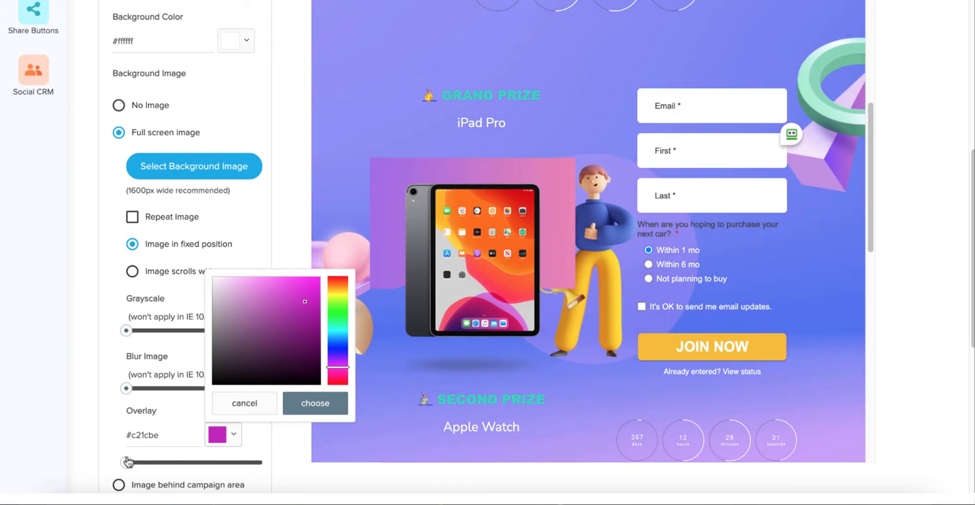
click(244, 403)
Show the background image behind the campaign area only and raise its #000000 overlay to about 30 percent of the range.
scroll(269, 436, down, 1)
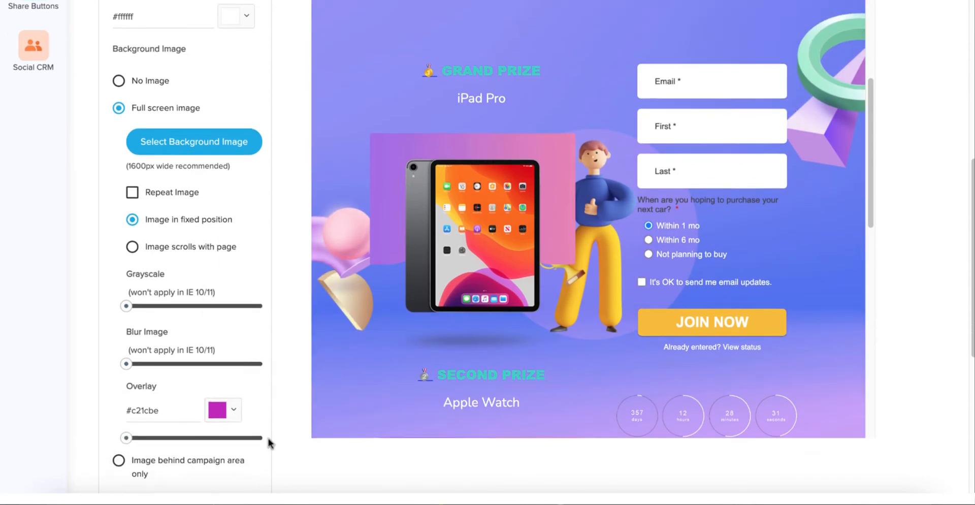
scroll(258, 409, down, 2)
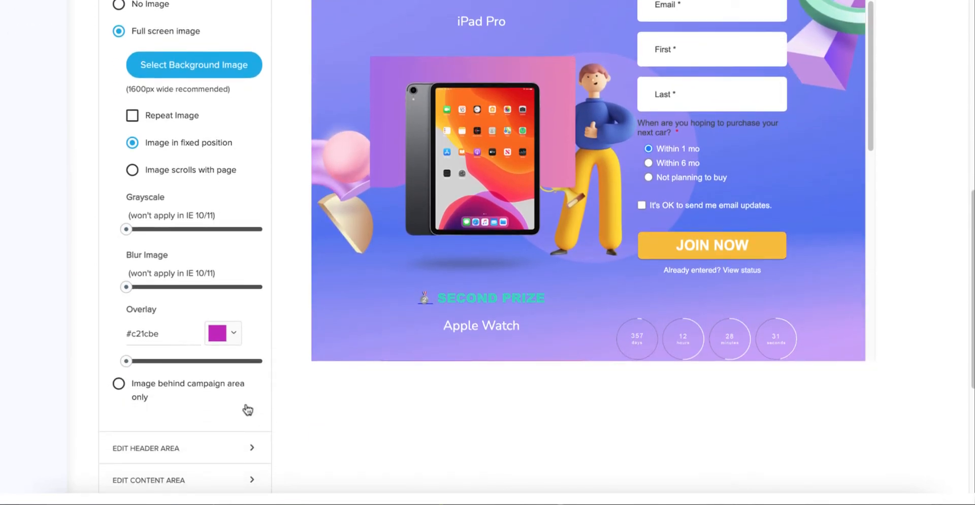
click(119, 385)
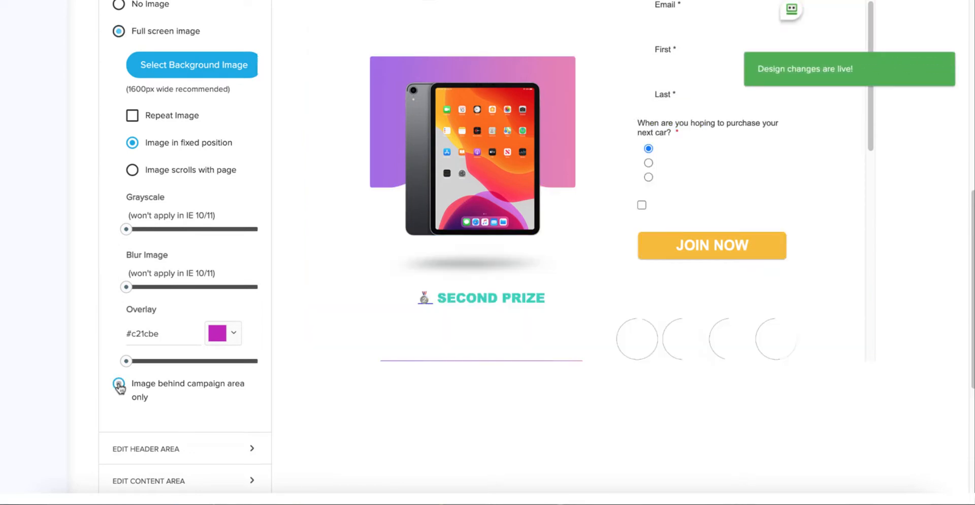
scroll(446, 202, up, 10)
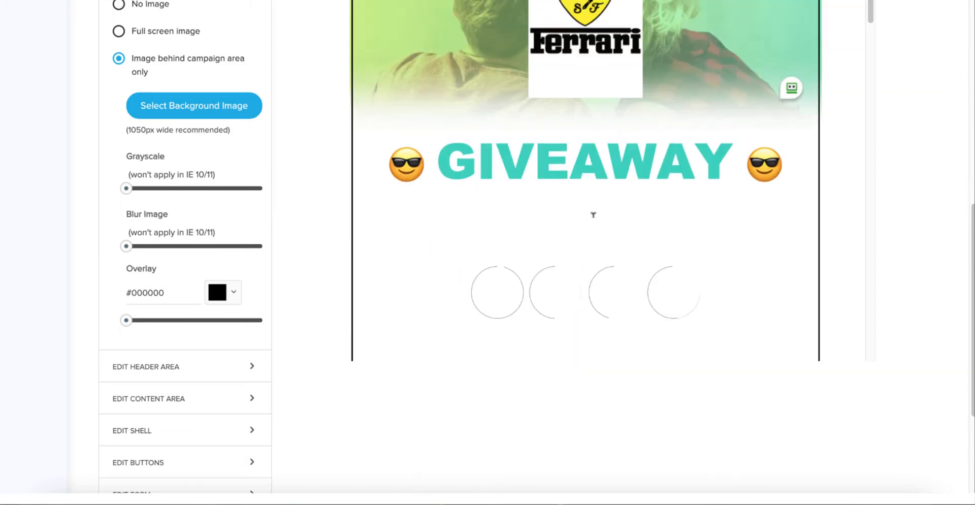
scroll(592, 213, up, 4)
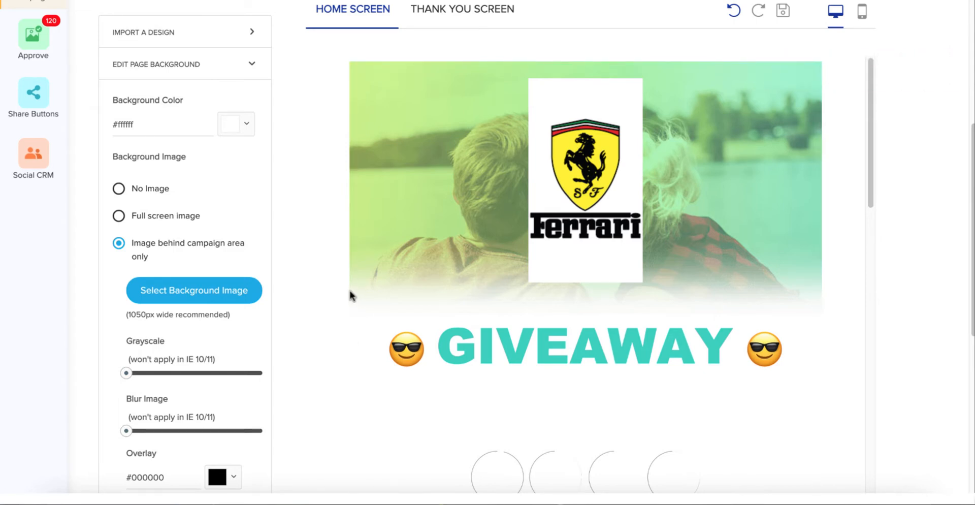
scroll(351, 296, down, 5)
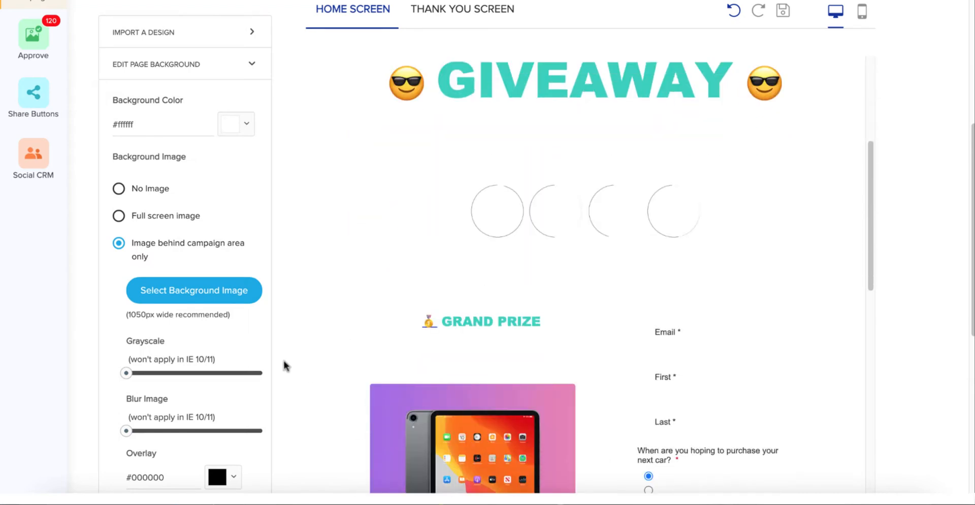
scroll(283, 366, down, 3)
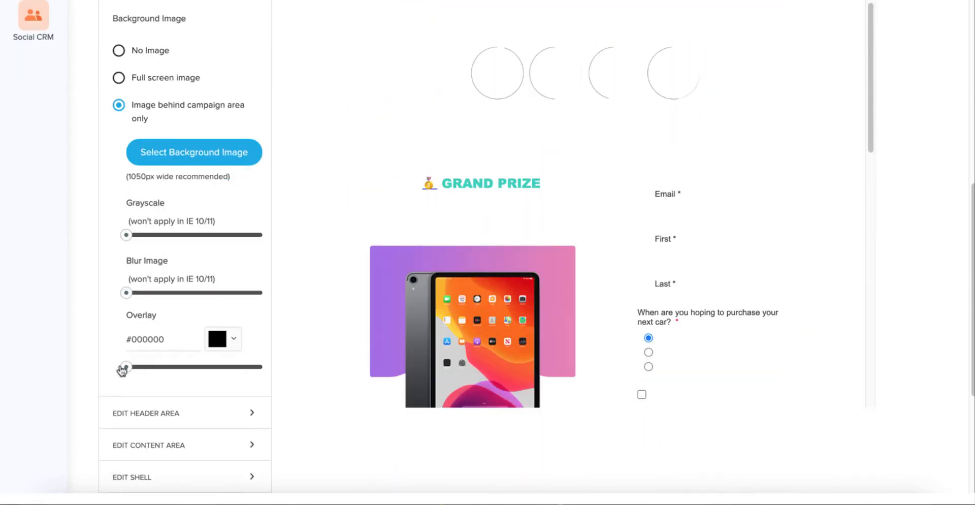
drag(126, 367, 172, 370)
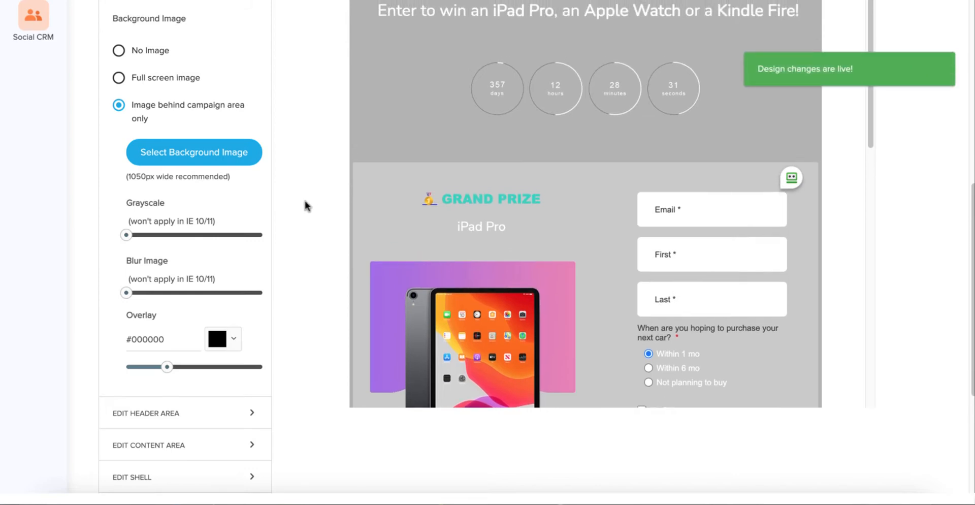
Check the second and third prizes in the preview and switch the page background back to a full screen image.
scroll(367, 172, down, 10)
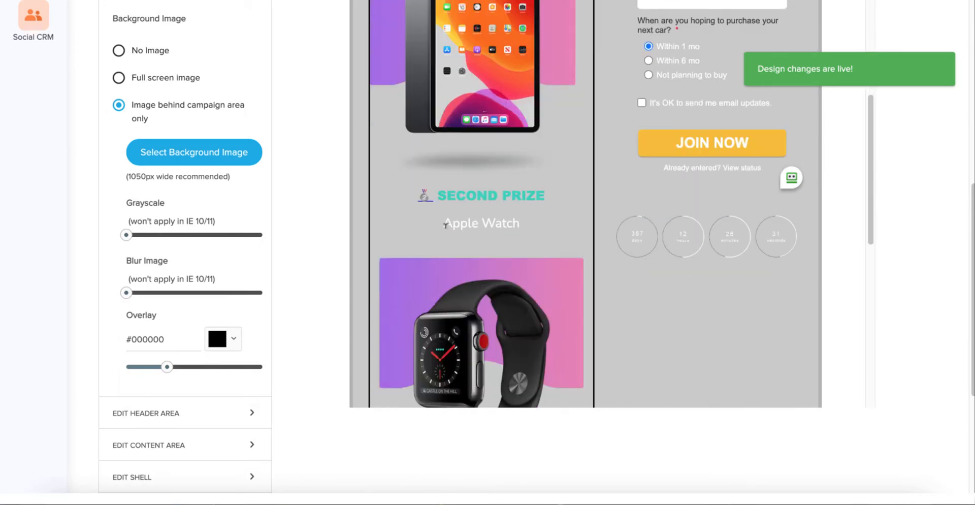
scroll(433, 189, down, 5)
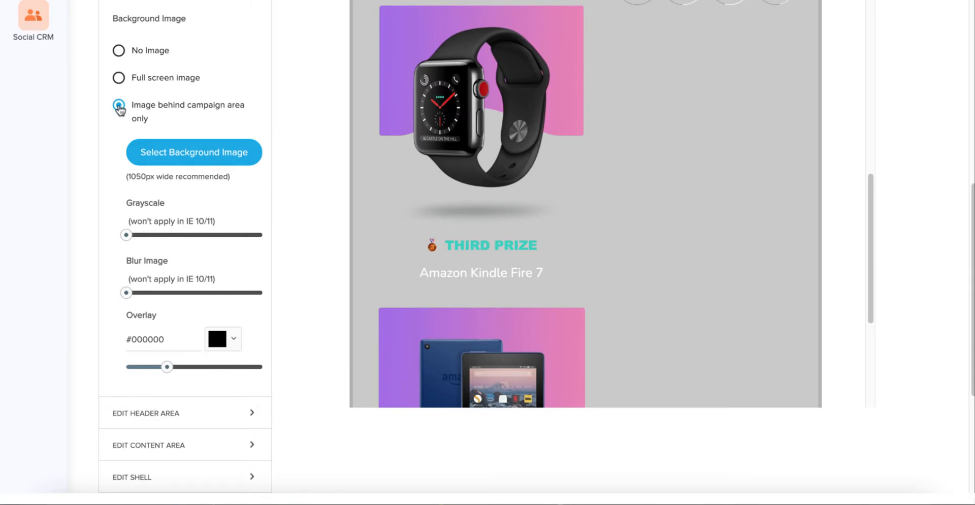
scroll(120, 108, up, 2)
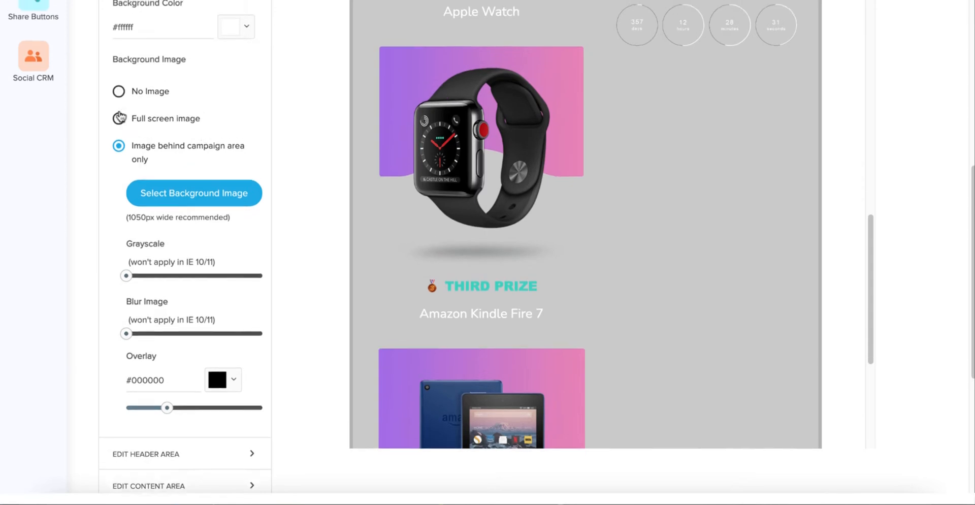
scroll(119, 118, up, 2)
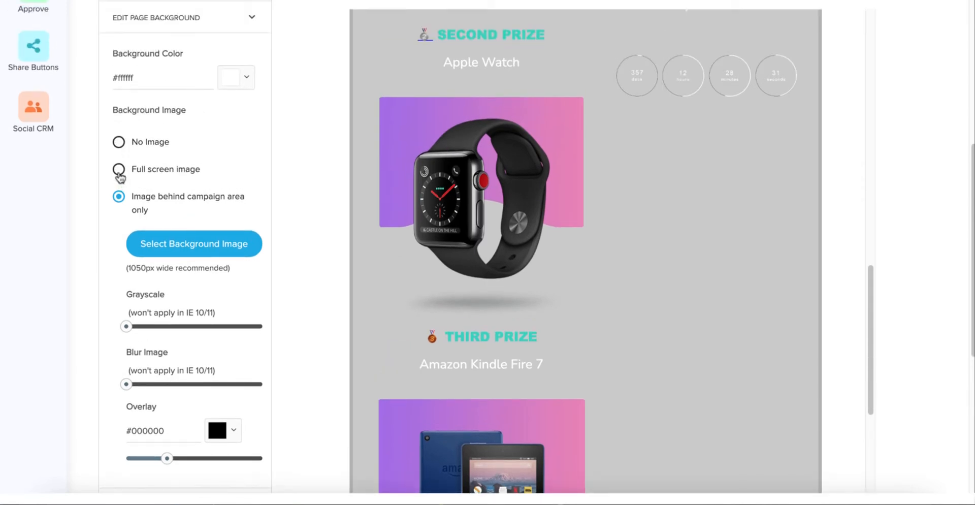
click(119, 171)
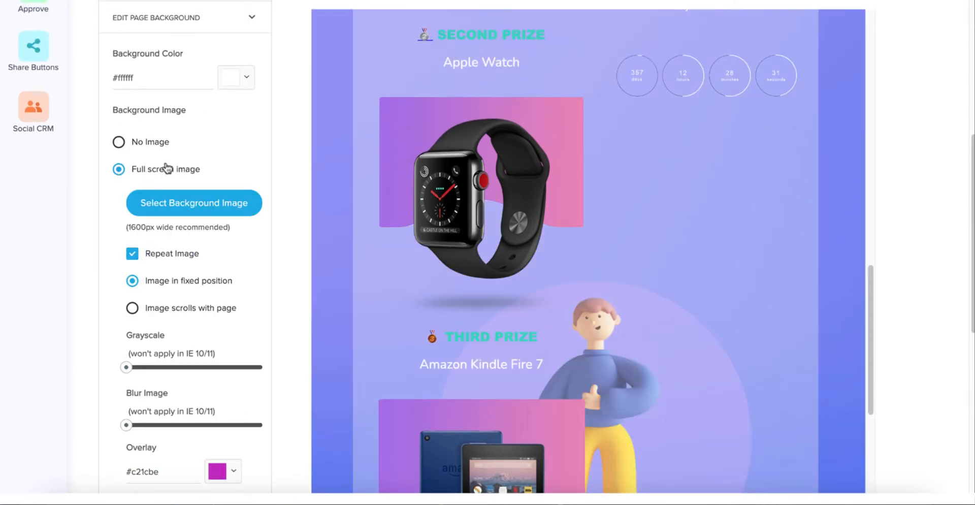
Open the header area settings and activate the GIVEAWAY heading's text for editing in the home screen preview.
scroll(234, 209, down, 1)
scroll(235, 210, down, 2)
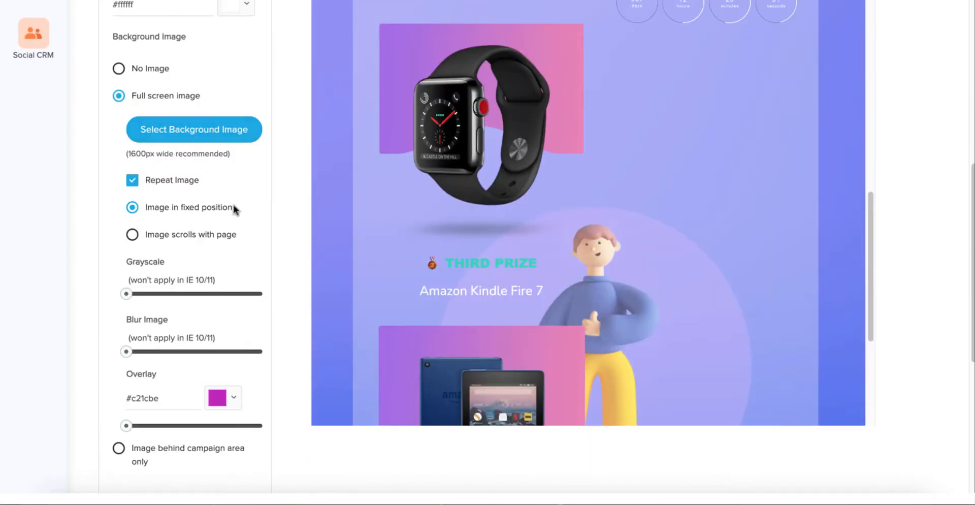
scroll(233, 209, down, 3)
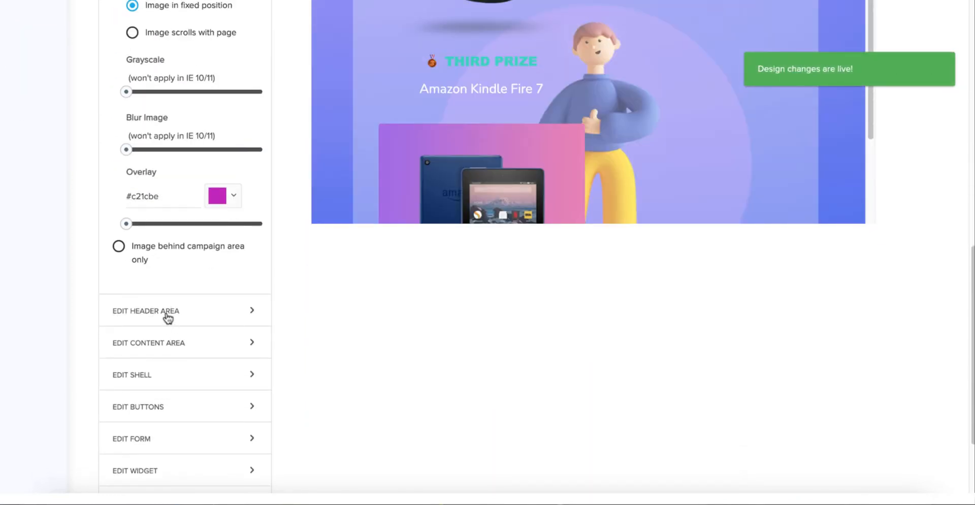
click(168, 319)
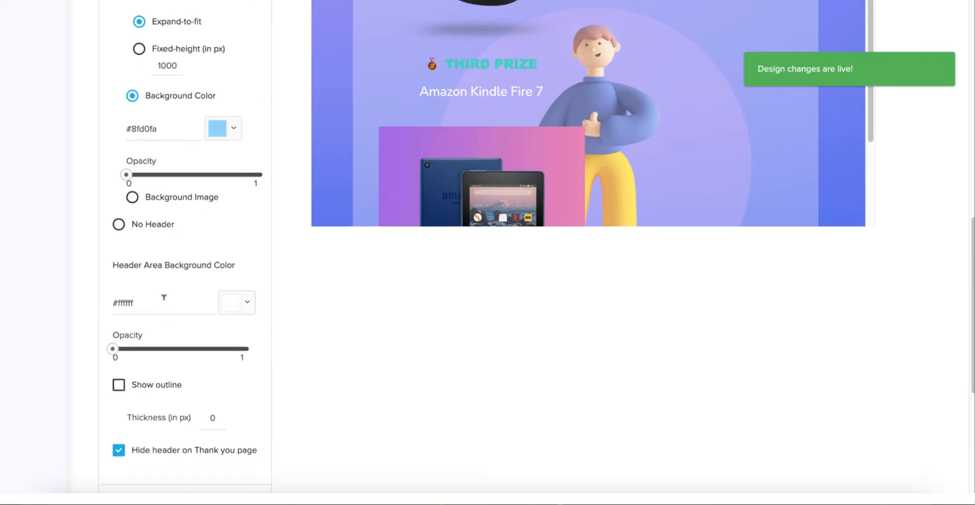
scroll(163, 297, up, 5)
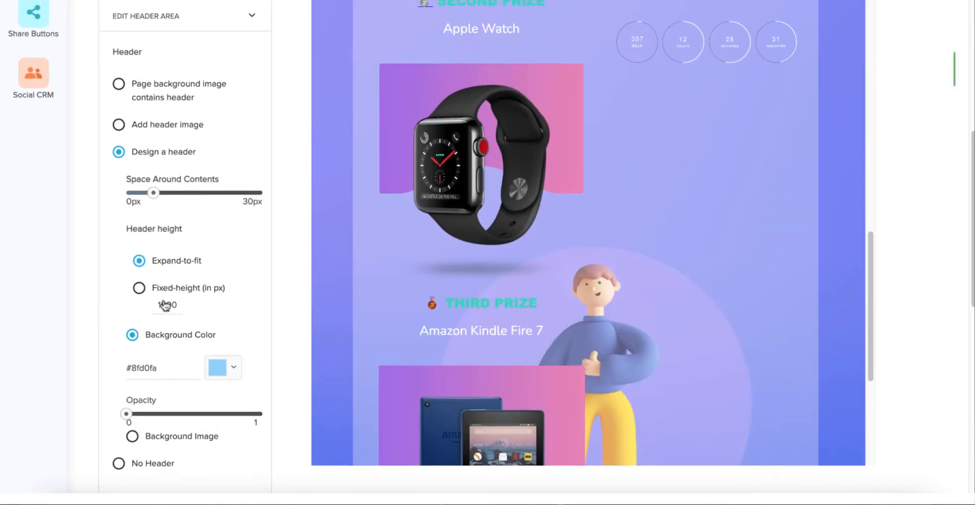
scroll(164, 304, up, 2)
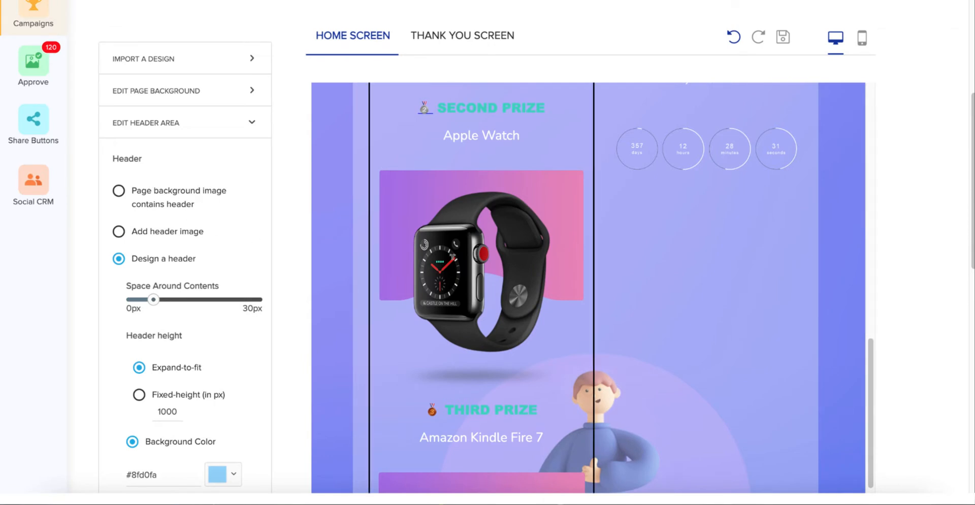
scroll(454, 256, up, 13)
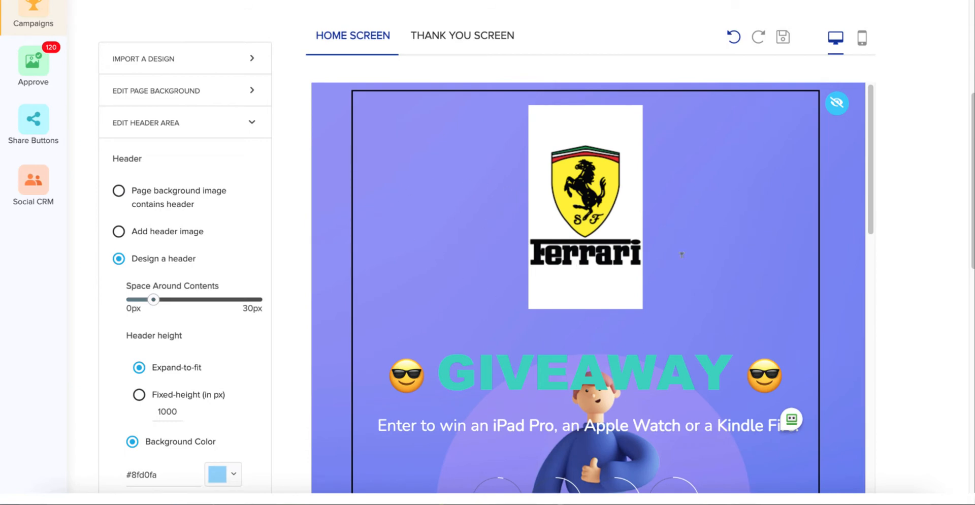
click(655, 370)
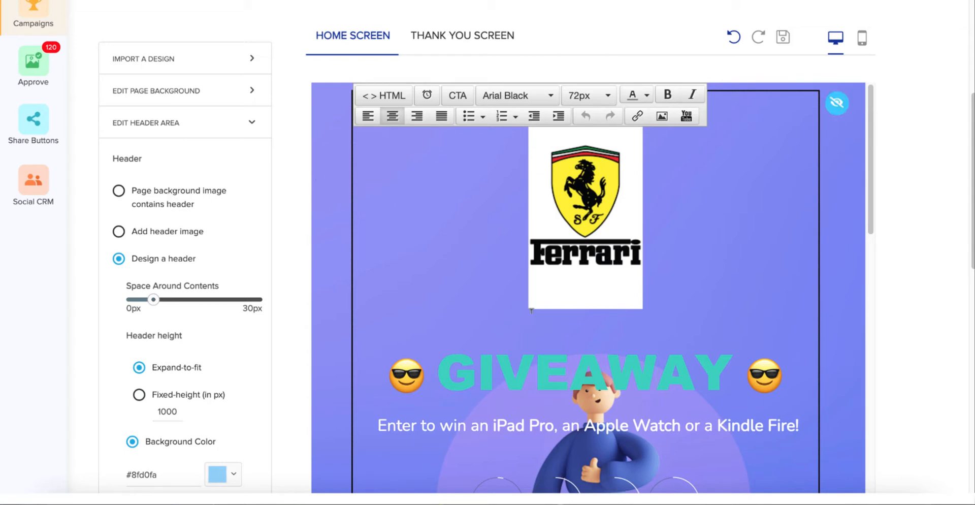
scroll(479, 293, down, 4)
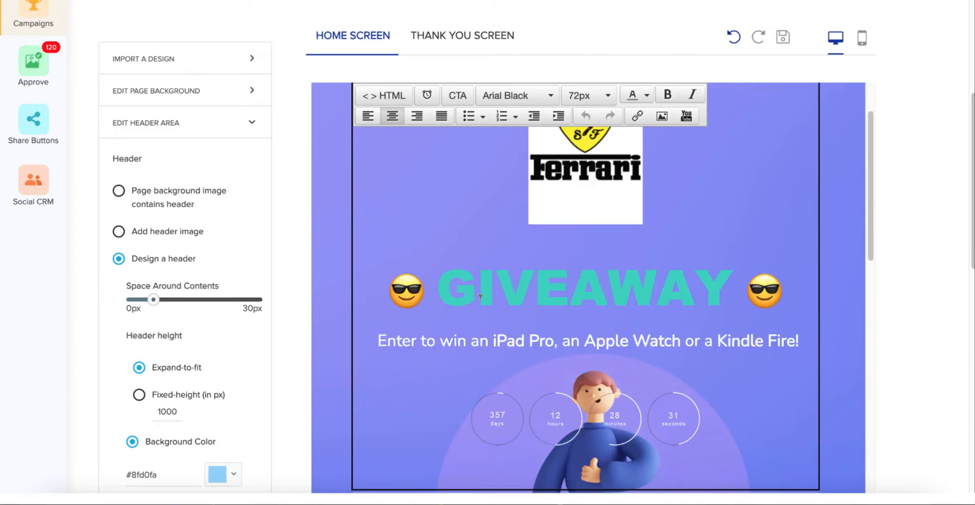
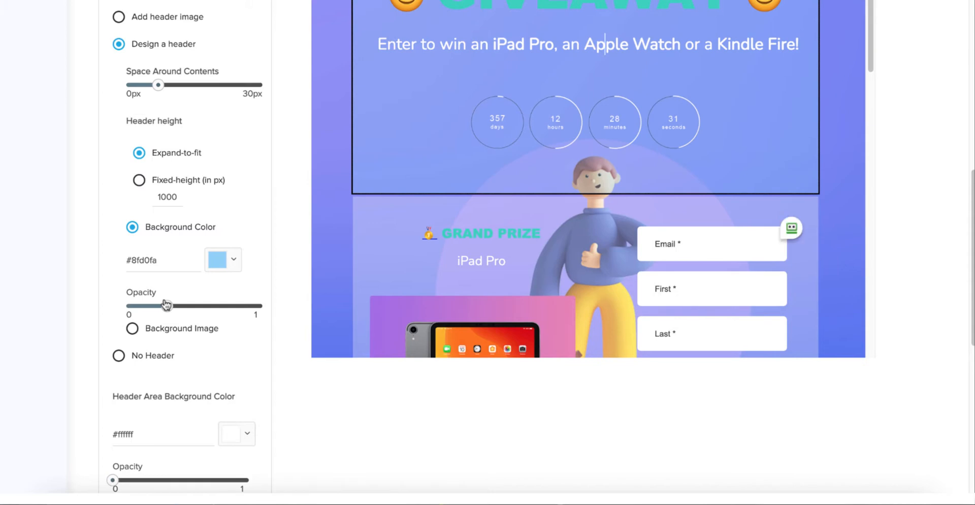
Set the opacity of the designed header's background color to about 0.25.
mouse_move(165, 304)
mouse_down()
mouse_move(218, 300)
mouse_move(161, 306)
mouse_up()
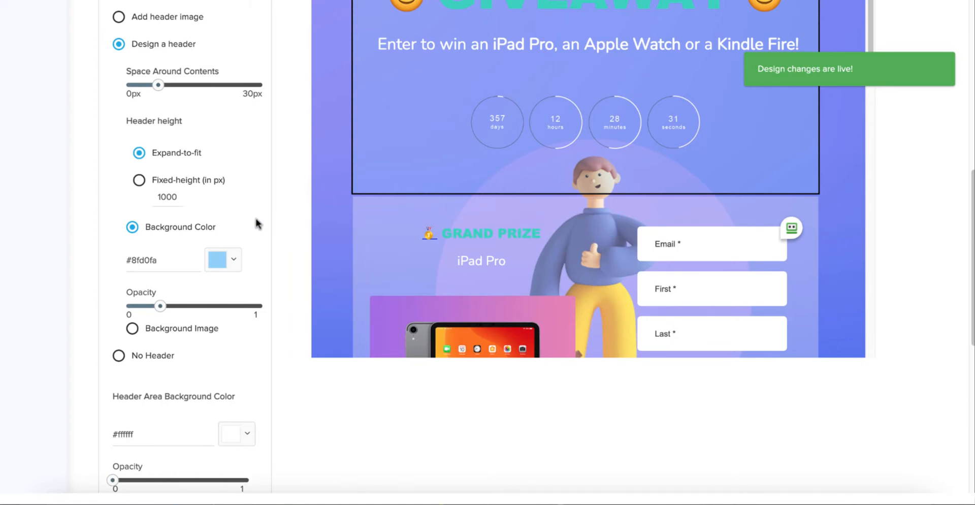
Examine the header area's background color, opacity, outline and Thank you page options alongside the header in the preview.
scroll(254, 235, down, 3)
scroll(253, 236, down, 2)
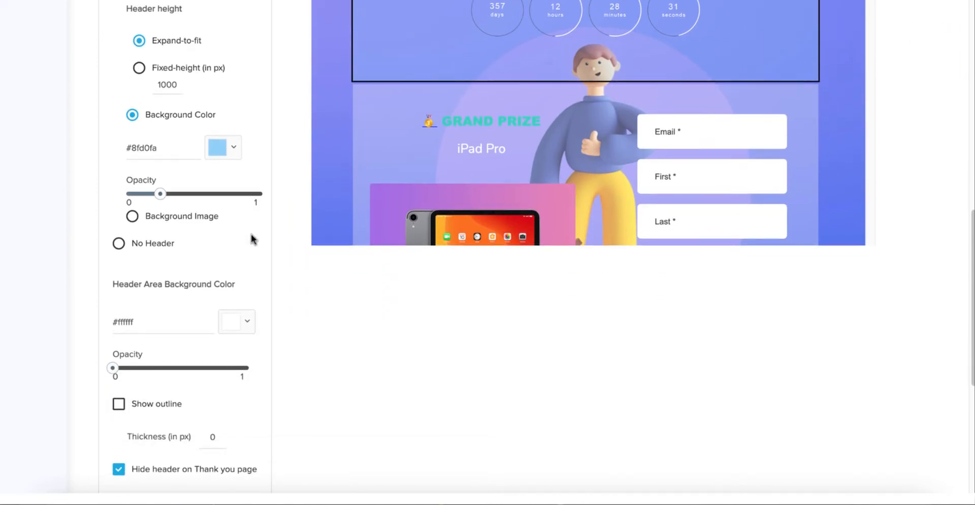
scroll(142, 289, down, 3)
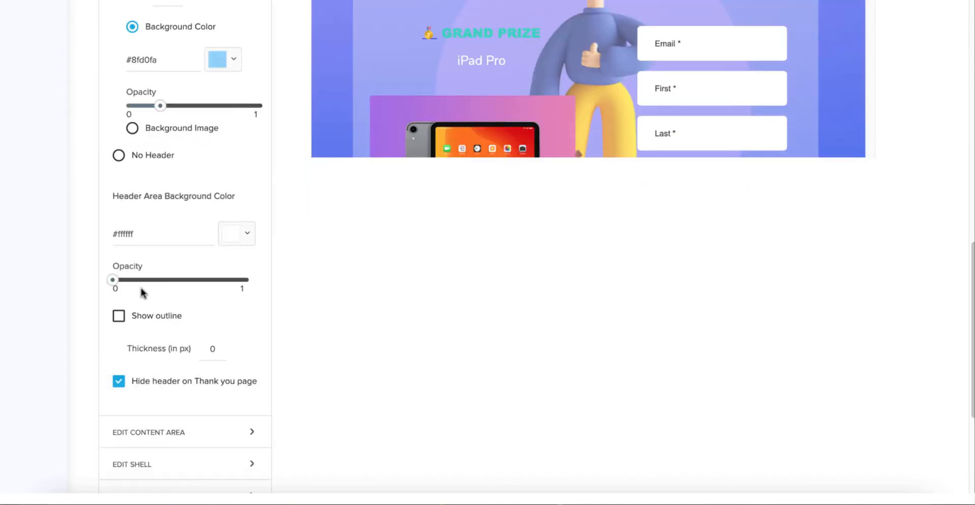
scroll(238, 193, up, 8)
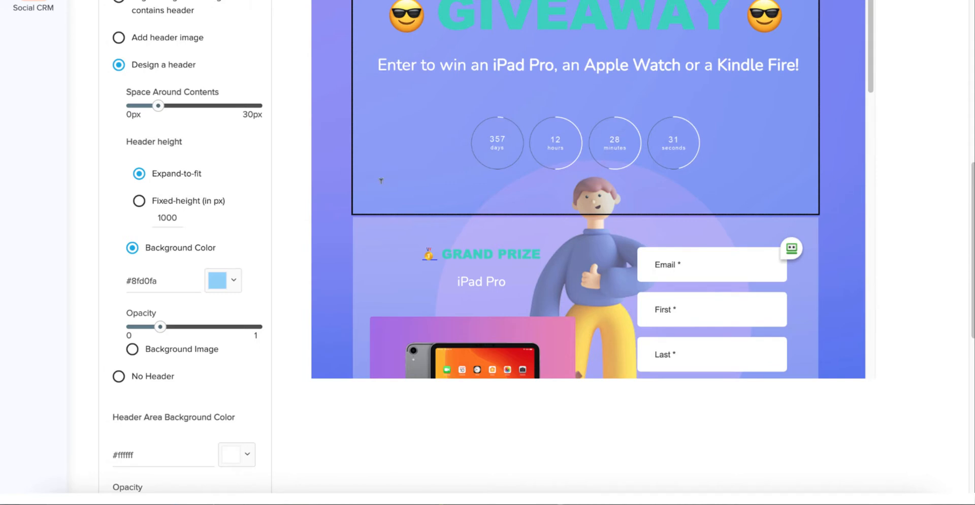
scroll(218, 284, down, 1)
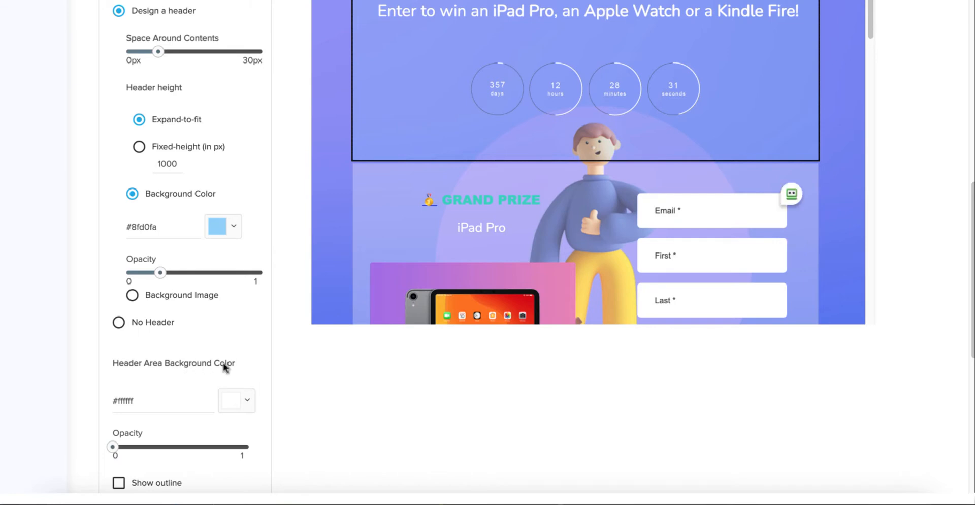
scroll(212, 375, down, 1)
scroll(198, 350, down, 1)
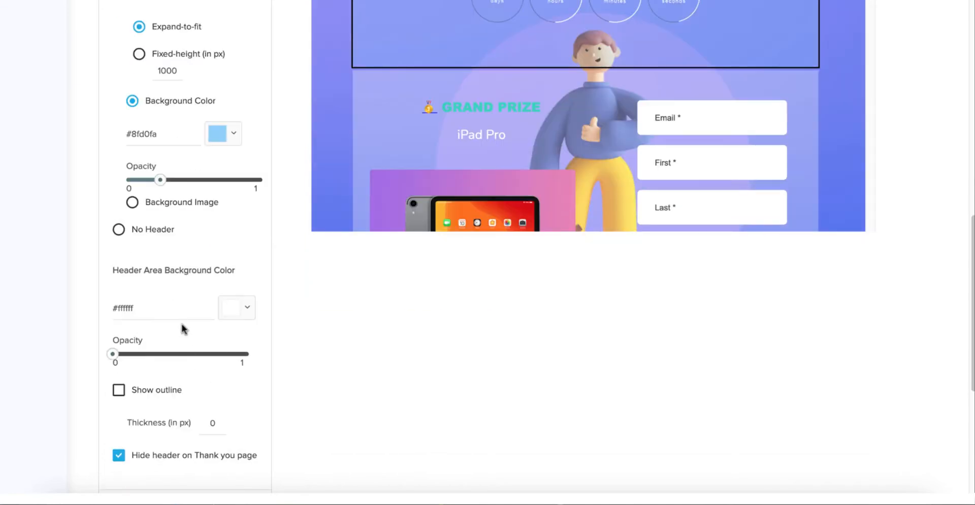
scroll(182, 324, down, 1)
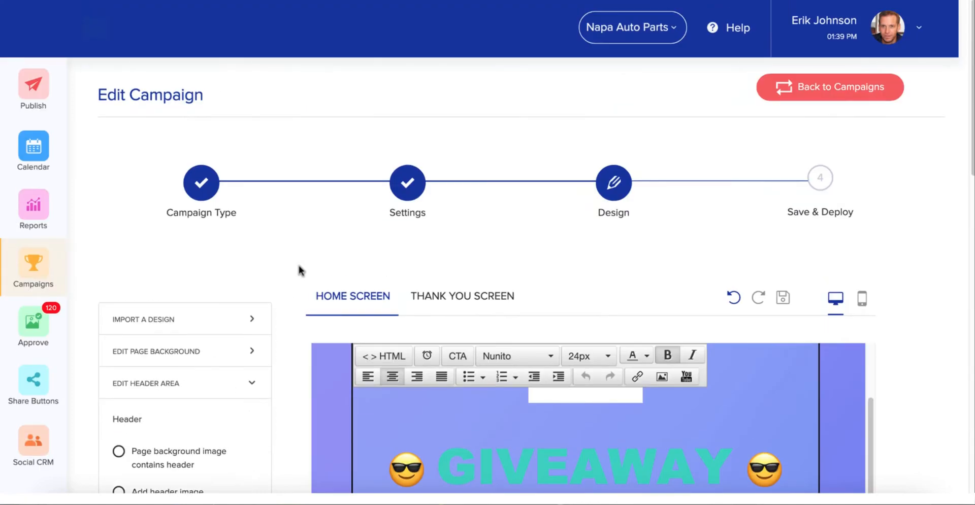
scroll(920, 353, down, 2)
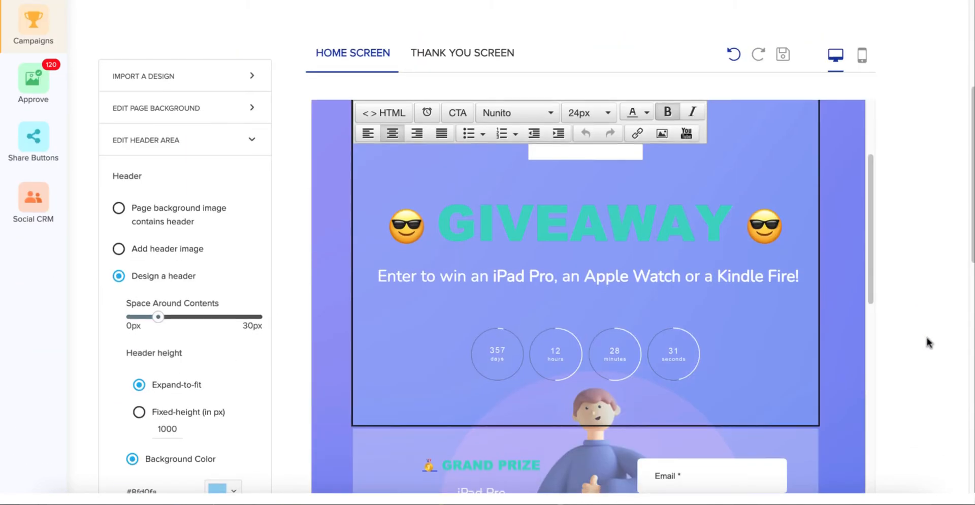
Show the Thank You screen in the preview and open the content area settings to the "You're Entered" banner options.
click(470, 52)
scroll(553, 186, up, 3)
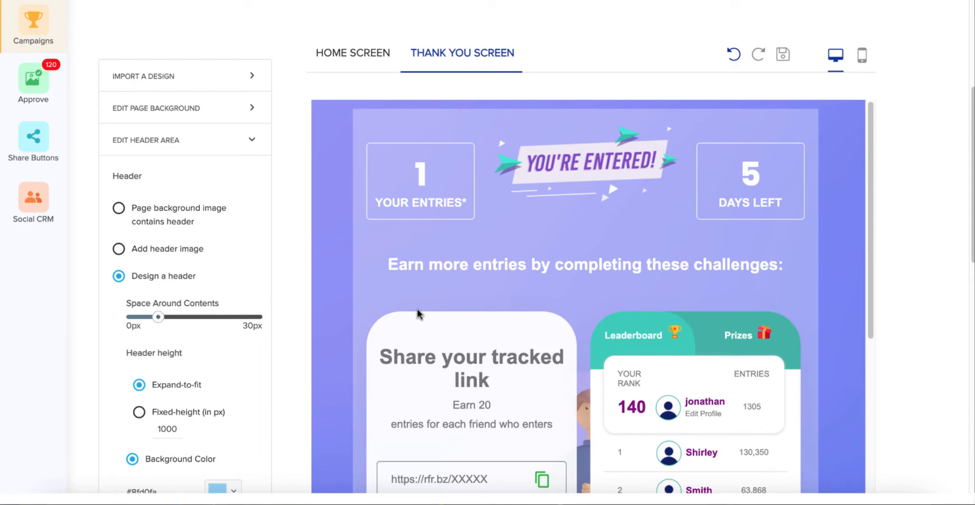
scroll(212, 342, down, 8)
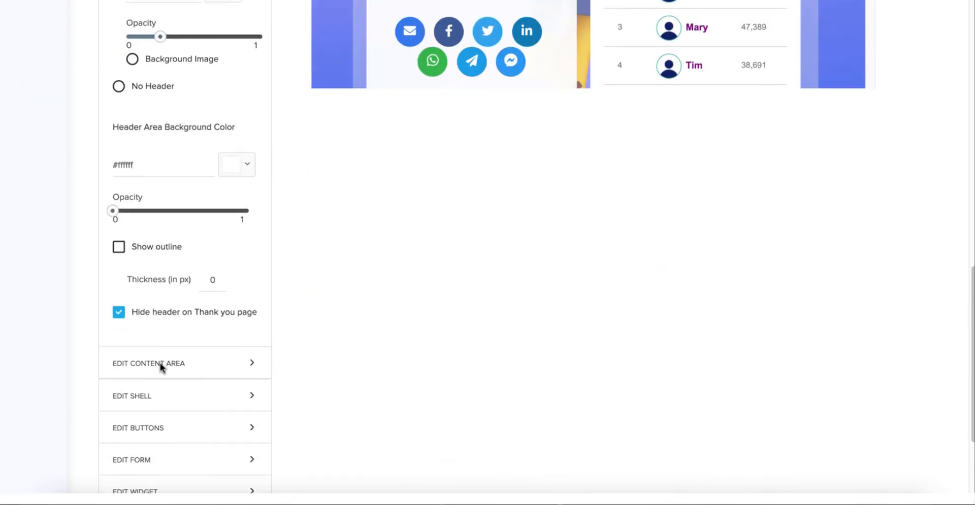
click(160, 366)
scroll(189, 347, up, 8)
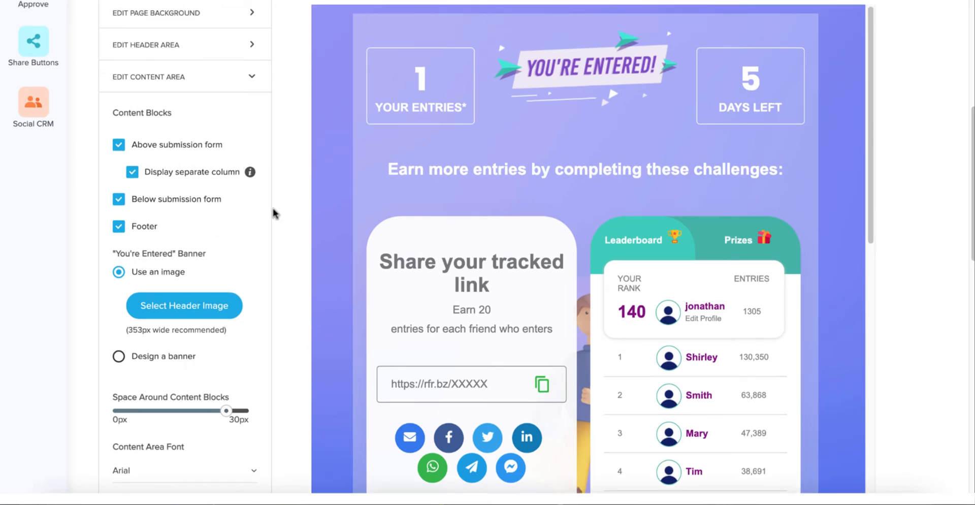
scroll(272, 217, up, 1)
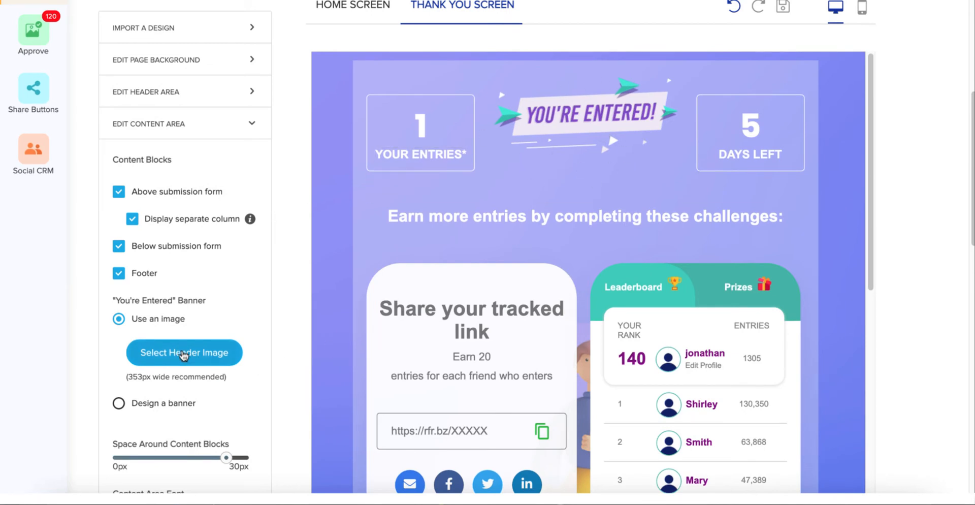
scroll(184, 354, down, 1)
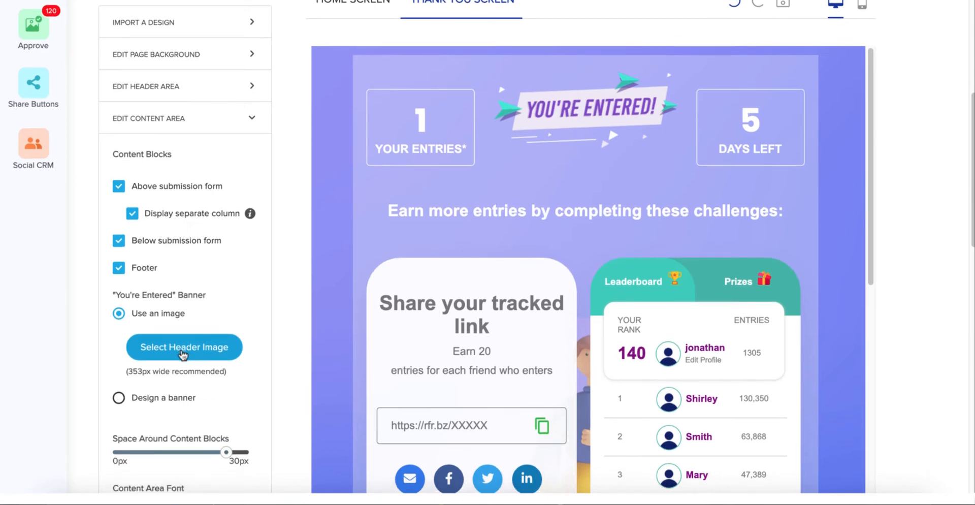
Try a designed "You're Entered" banner, activate its empty text block, and return the banner to using an image.
click(119, 398)
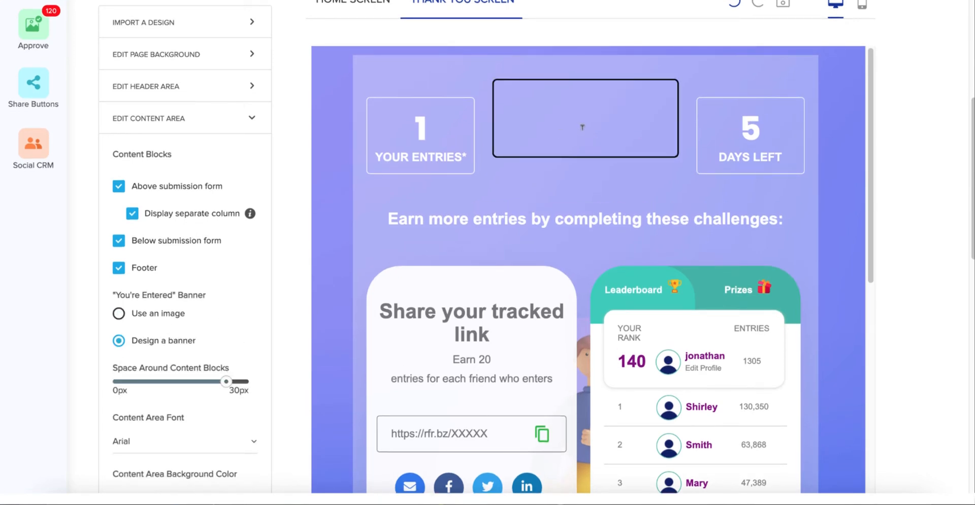
click(582, 127)
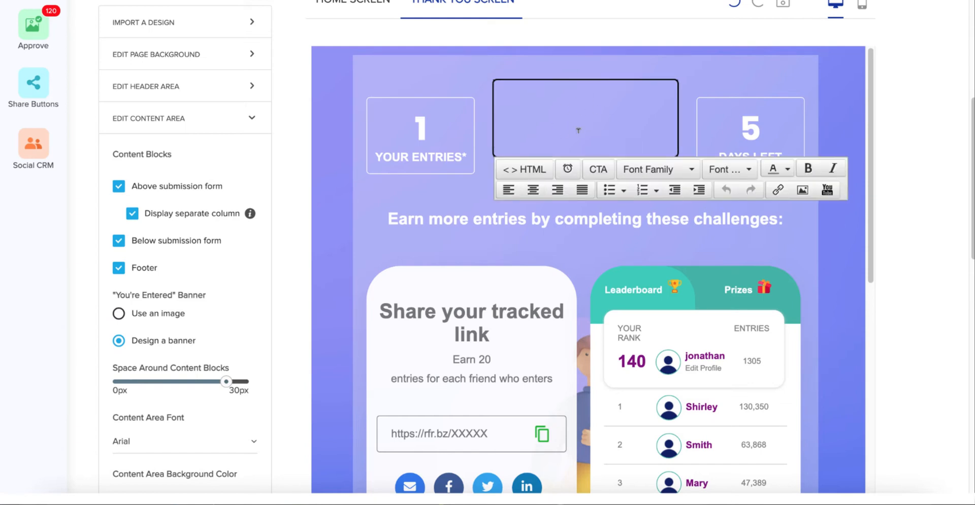
click(118, 313)
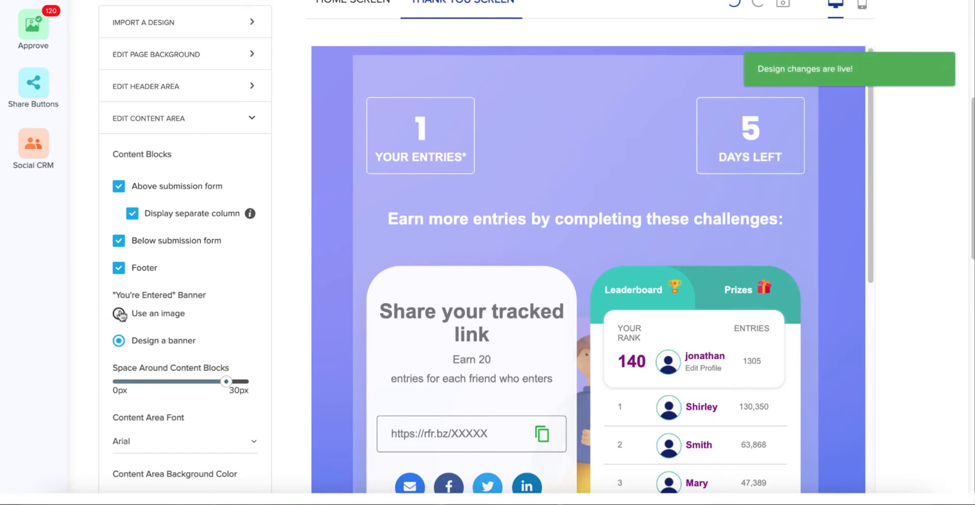
Return the preview to the home screen's prize and form blocks and set the space around content blocks to about 22 px.
scroll(273, 238, down, 2)
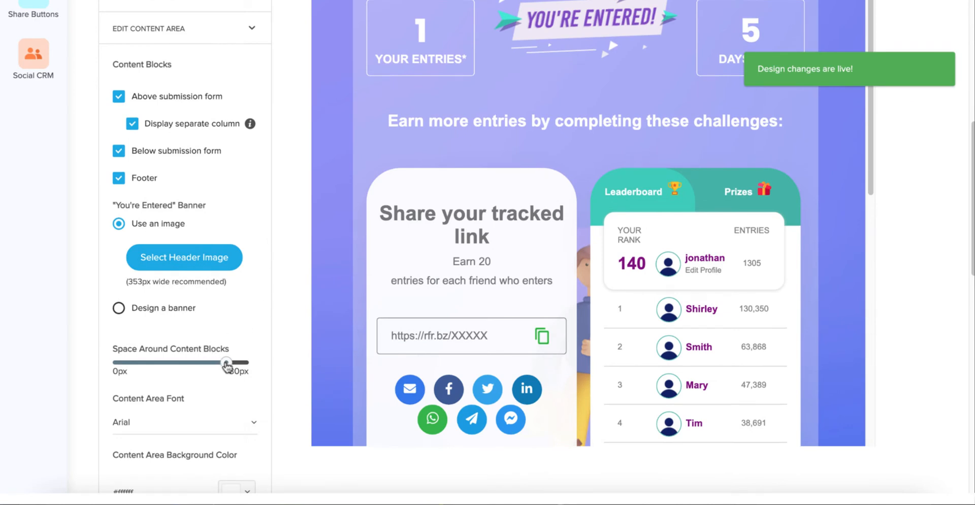
mouse_move(227, 365)
mouse_down()
mouse_move(163, 366)
mouse_move(209, 368)
mouse_up()
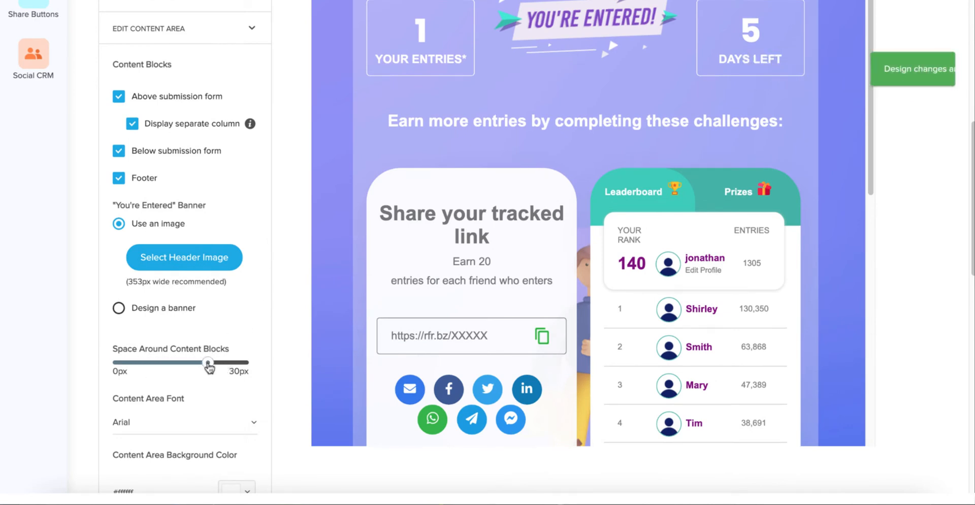
scroll(239, 185, up, 4)
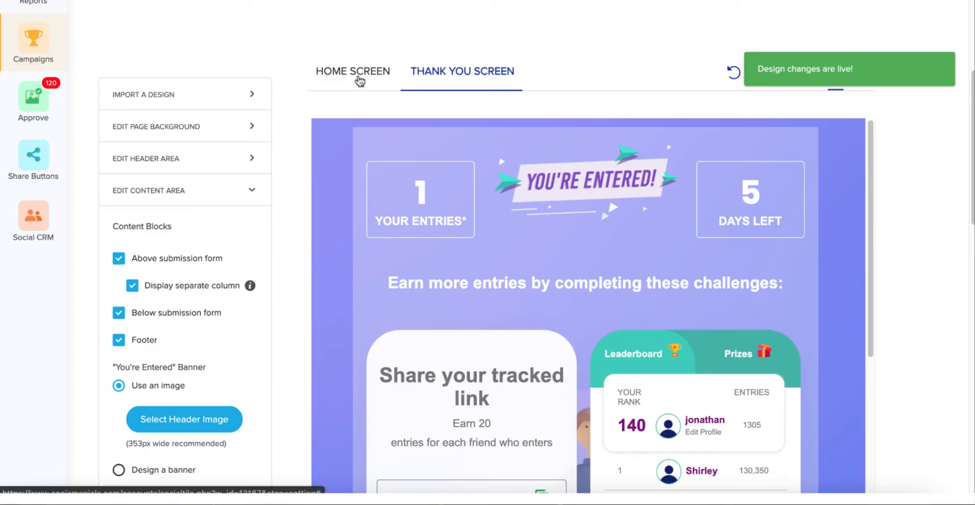
click(355, 74)
scroll(200, 201, down, 3)
scroll(510, 188, down, 2)
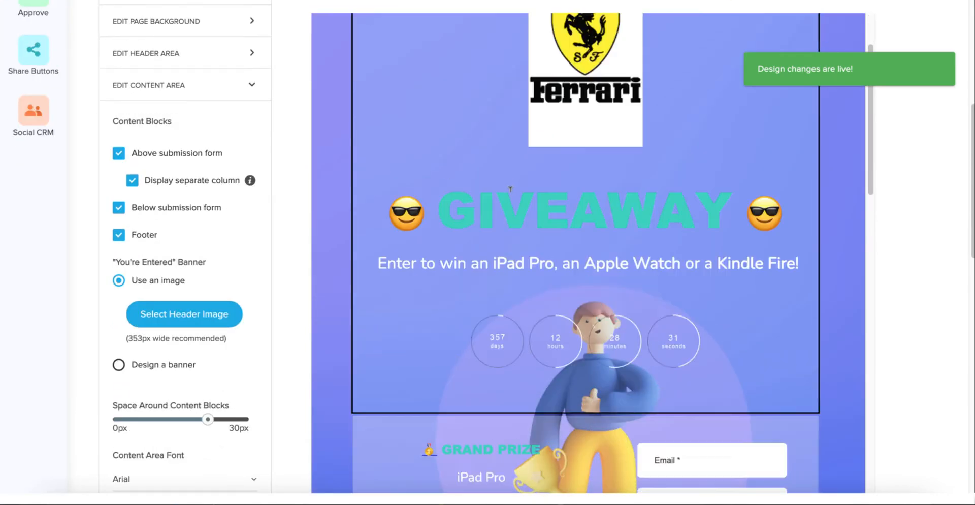
scroll(510, 188, down, 5)
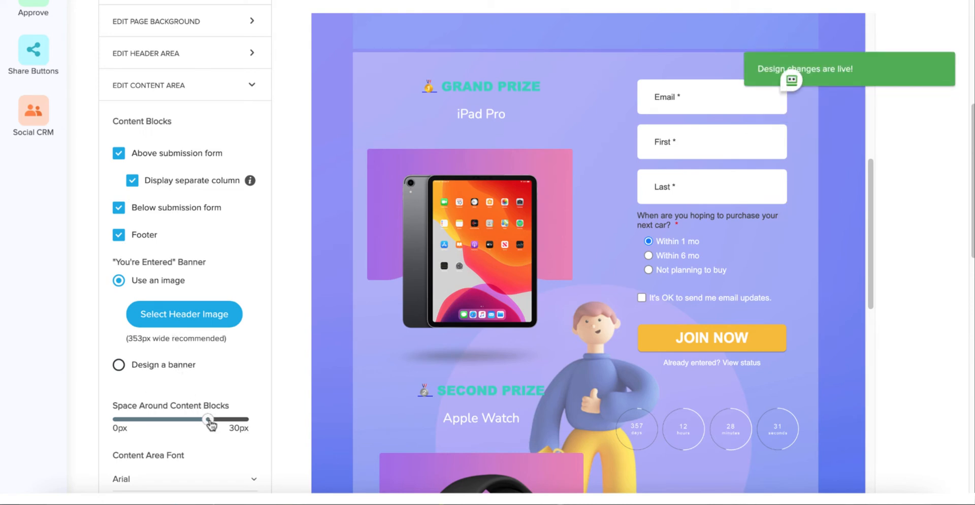
drag(208, 423, 289, 425)
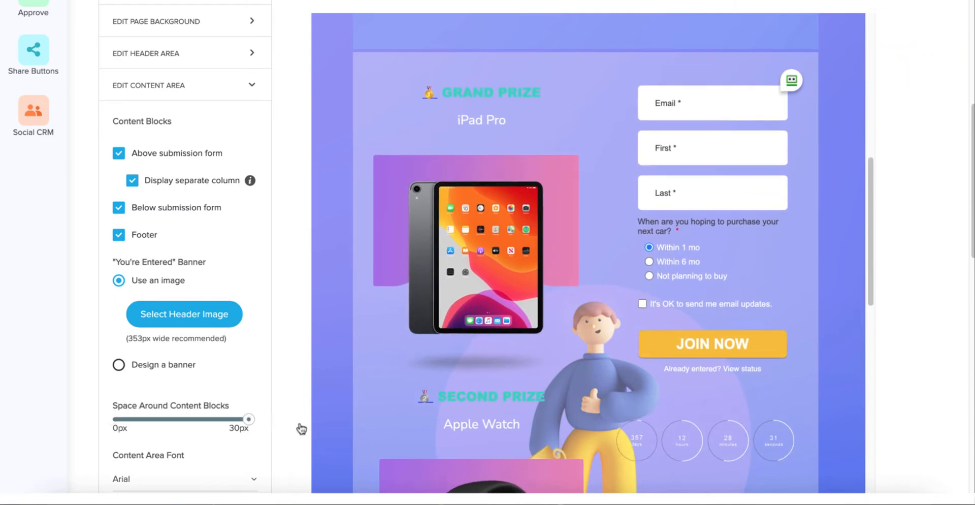
drag(229, 421, 213, 420)
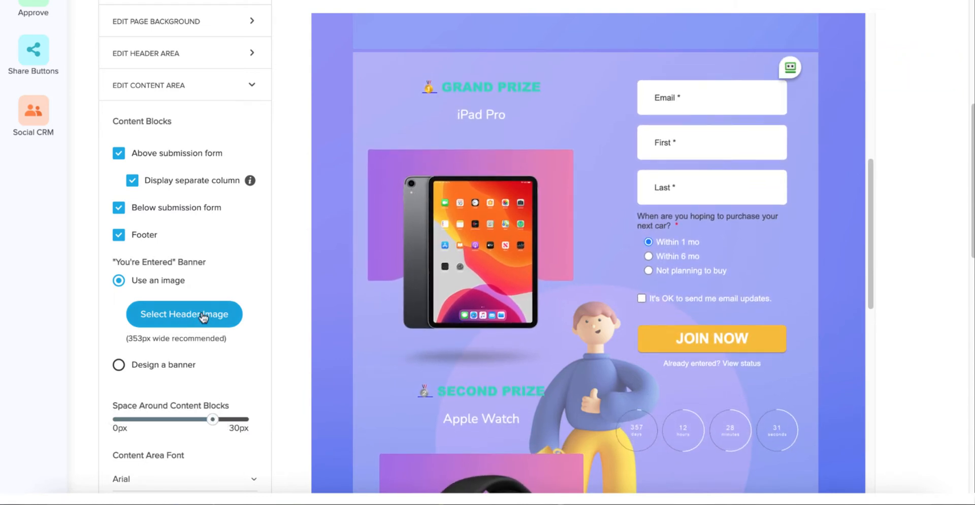
Center the iPad Pro image in the grand prize block of the home screen.
click(406, 264)
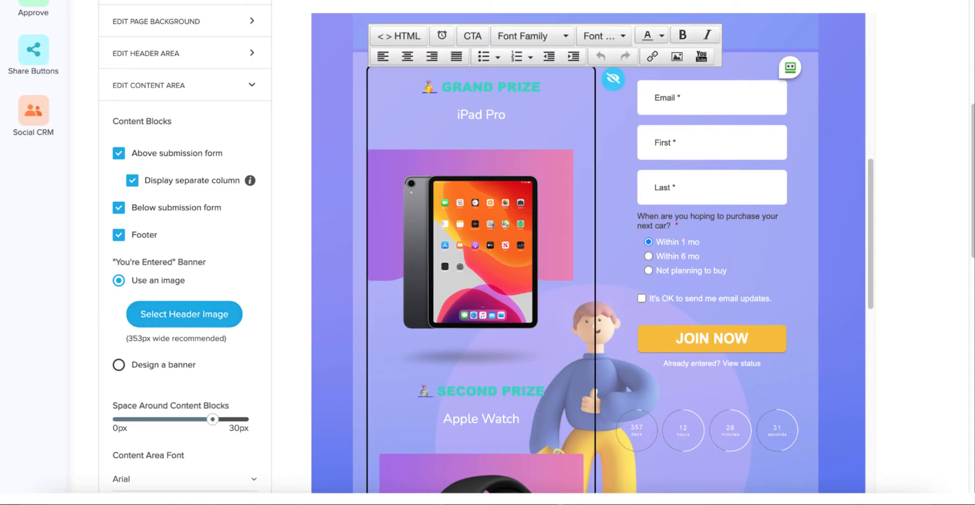
click(408, 58)
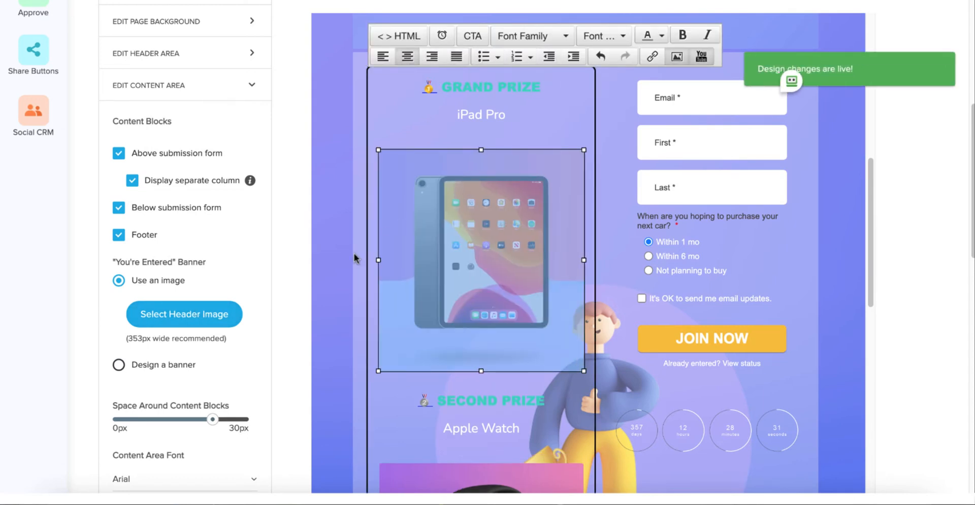
click(341, 249)
Reopen the content area settings, try full opacity for the content area background color, and set the opacity to 0.
scroll(169, 263, down, 1)
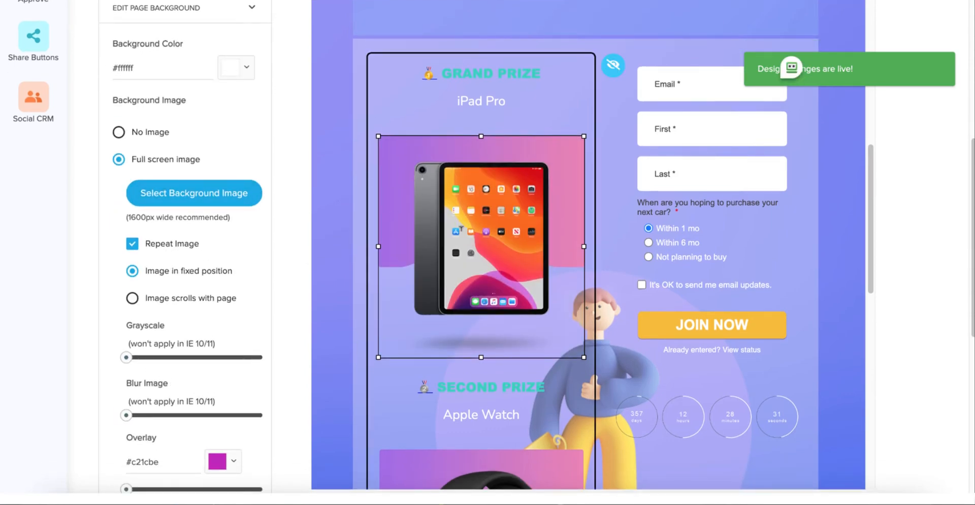
scroll(232, 261, down, 4)
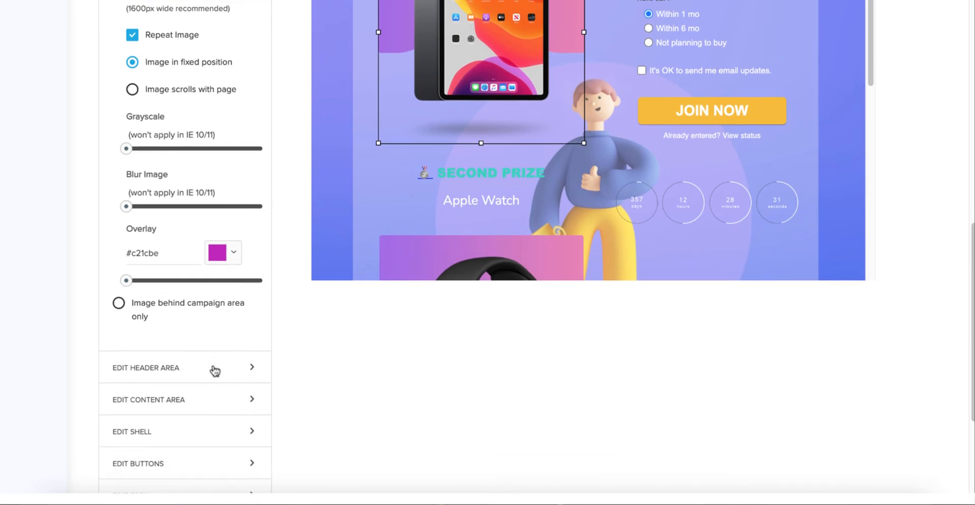
click(211, 401)
scroll(218, 247, down, 1)
scroll(217, 256, down, 2)
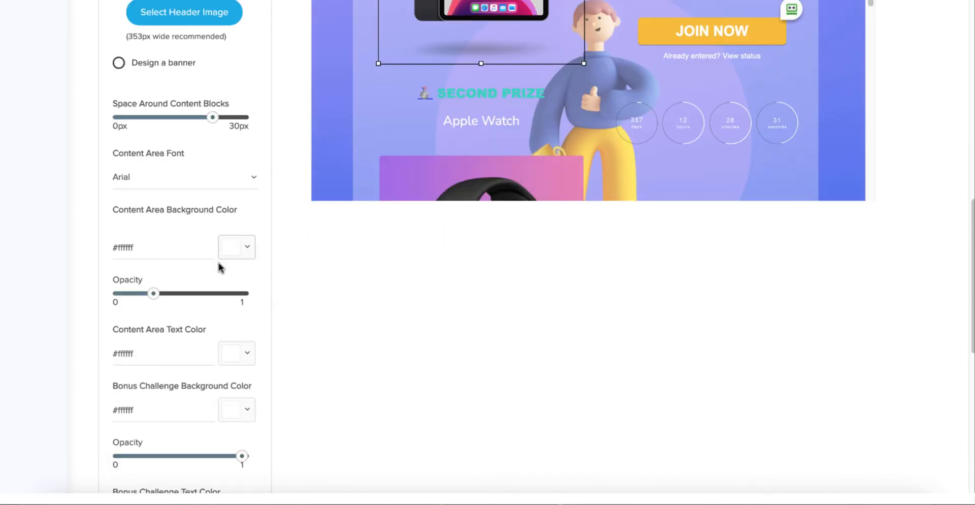
scroll(217, 188, down, 1)
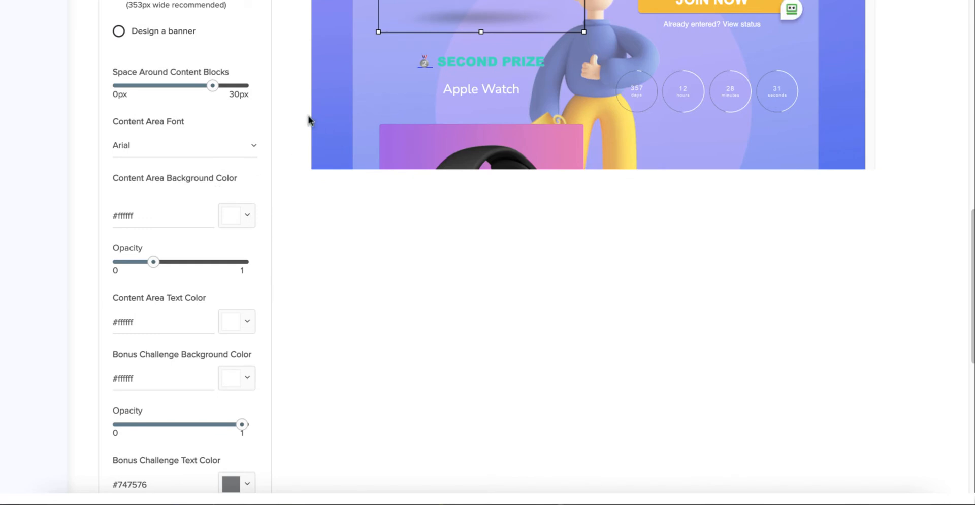
scroll(282, 124, up, 1)
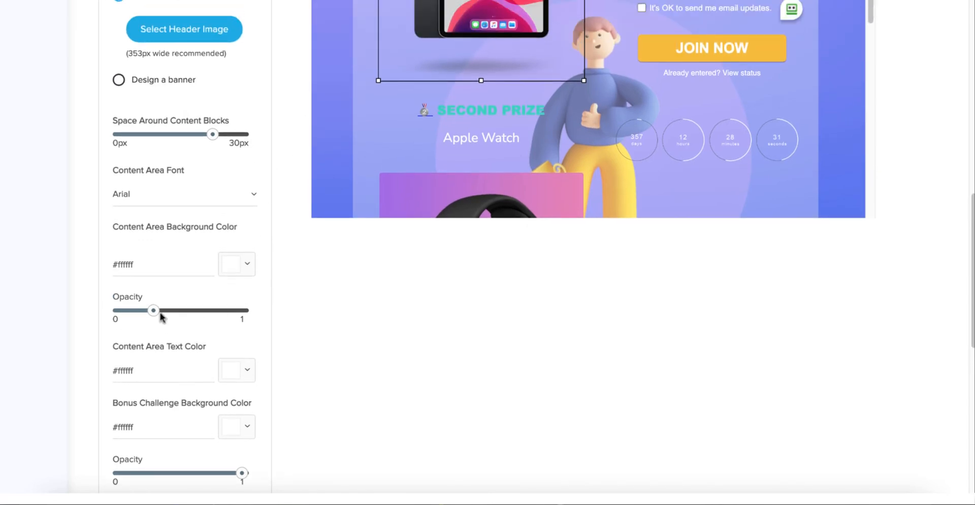
drag(154, 310, 268, 311)
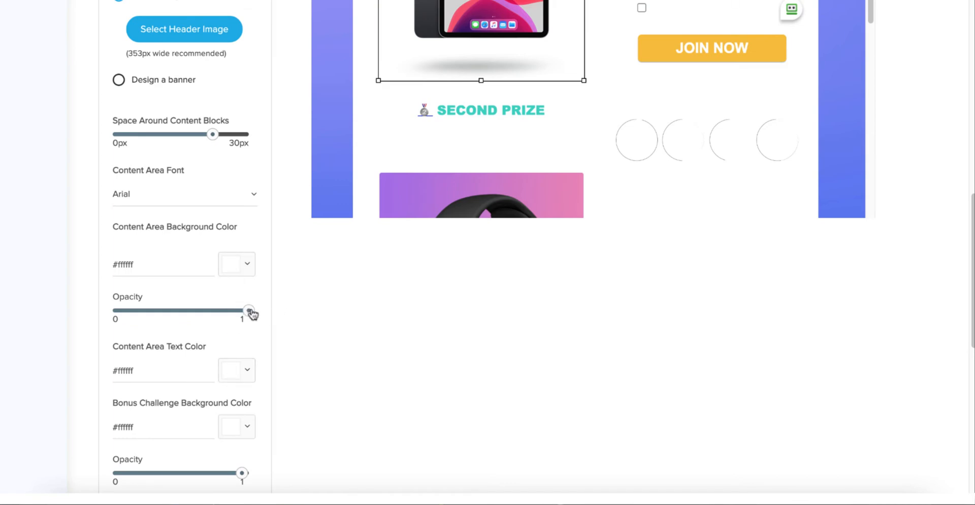
drag(249, 311, 114, 315)
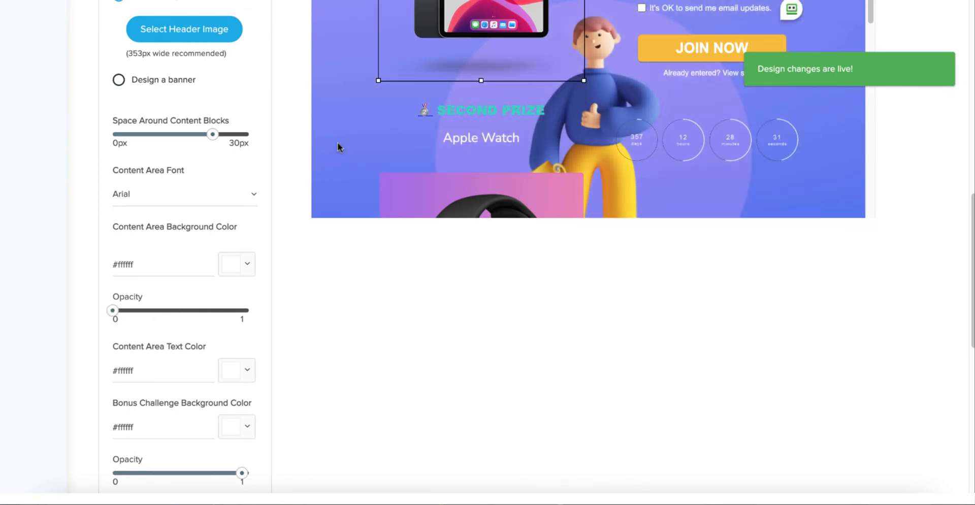
scroll(305, 120, up, 4)
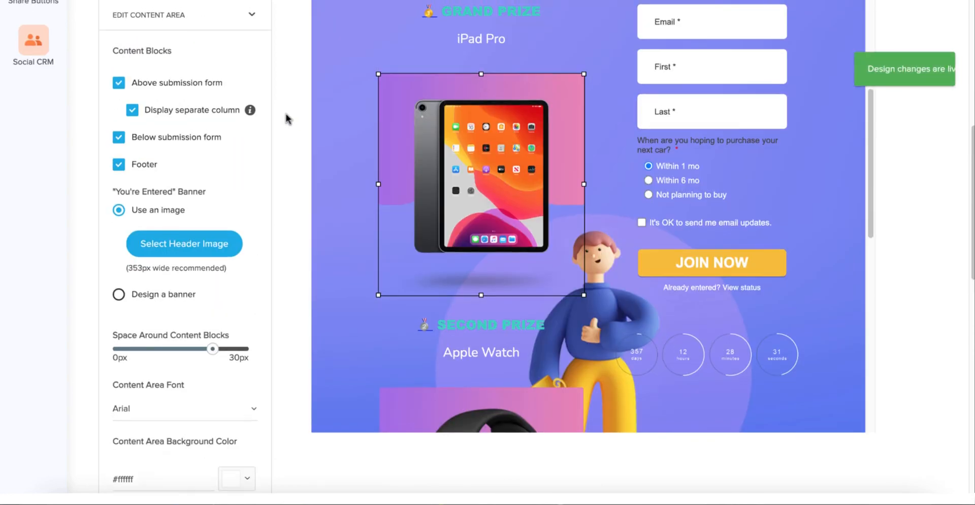
scroll(287, 119, up, 1)
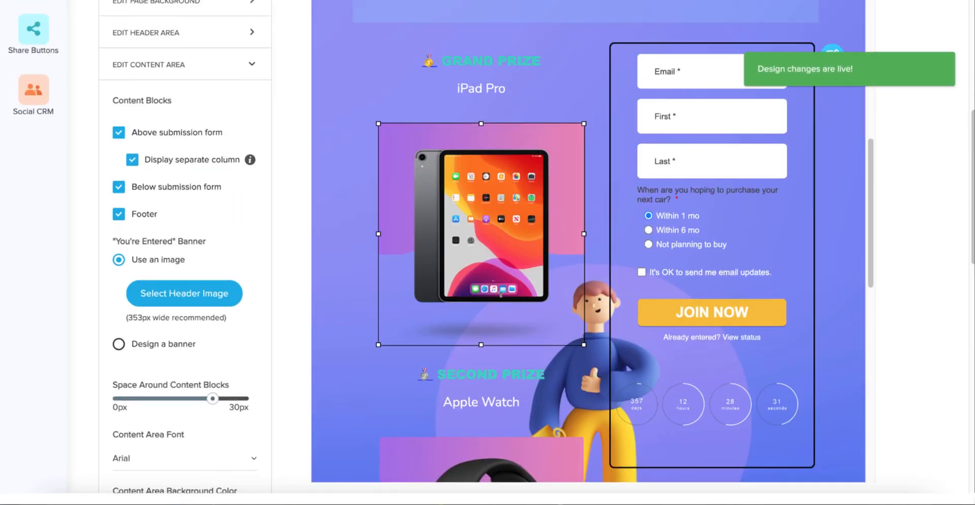
Examine the content area's font and text color options along with the bonus challenge and leaderboard/prizes color options.
scroll(227, 292, down, 1)
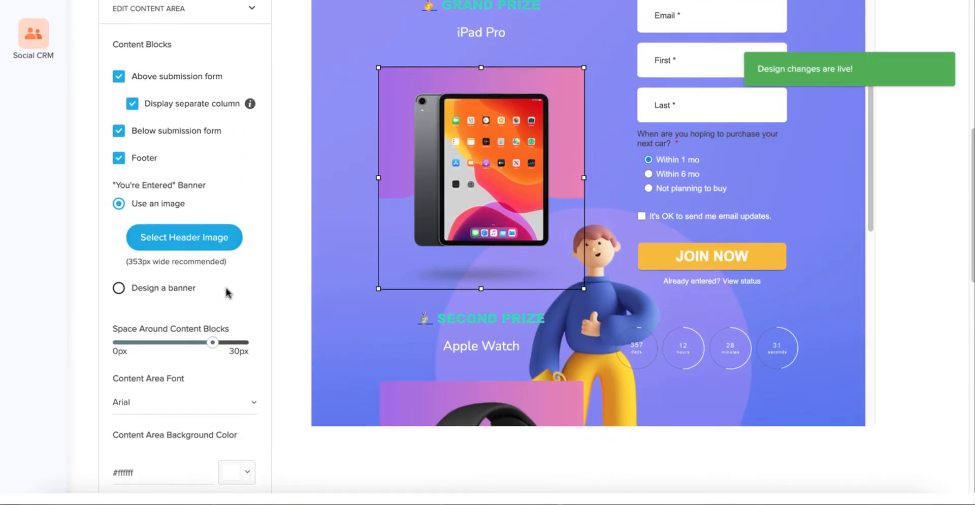
scroll(226, 292, down, 3)
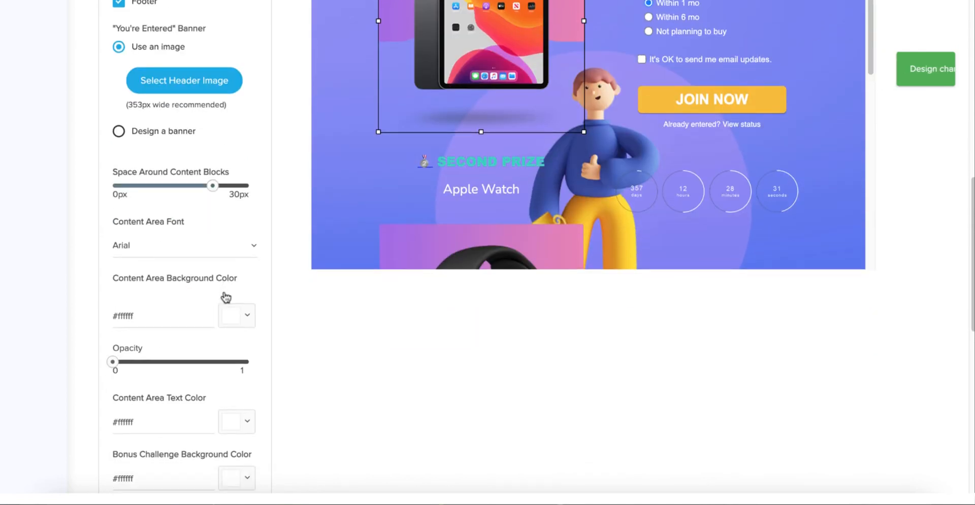
scroll(226, 297, down, 1)
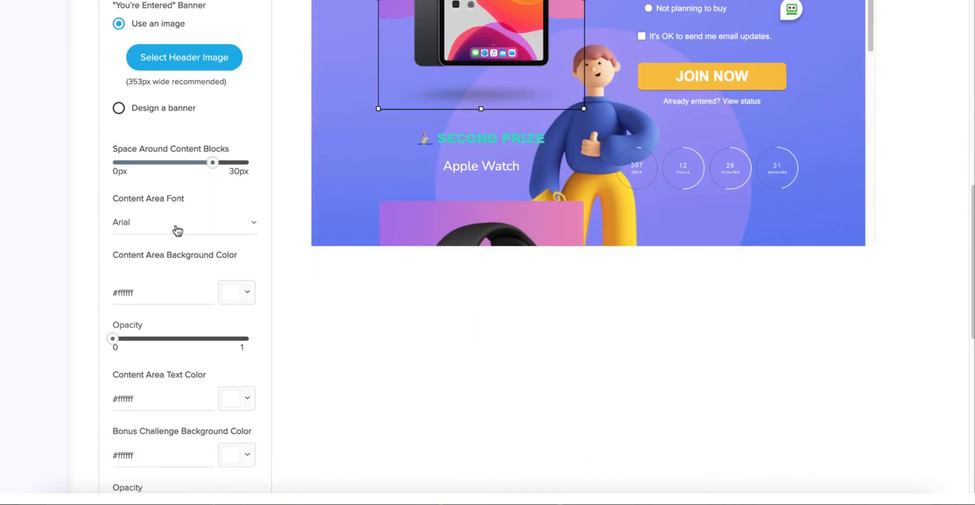
scroll(141, 292, down, 2)
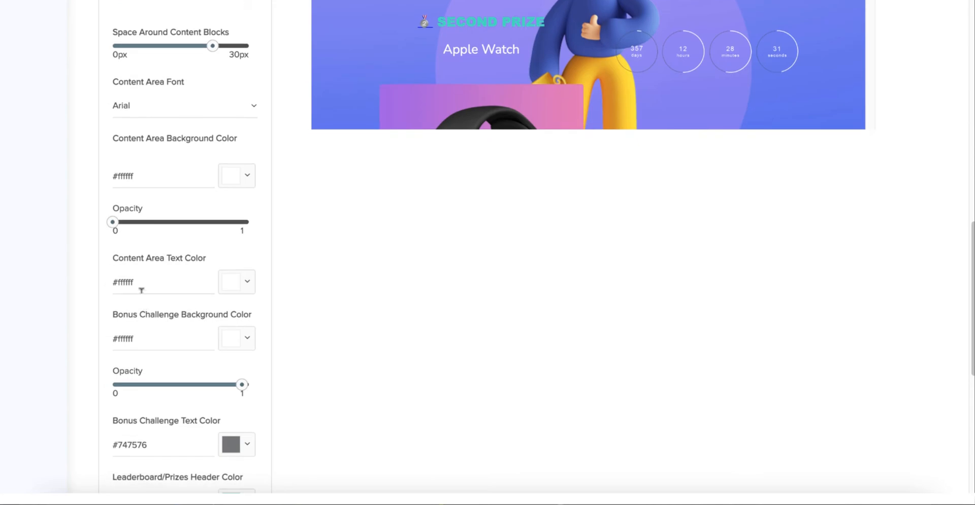
scroll(151, 284, down, 2)
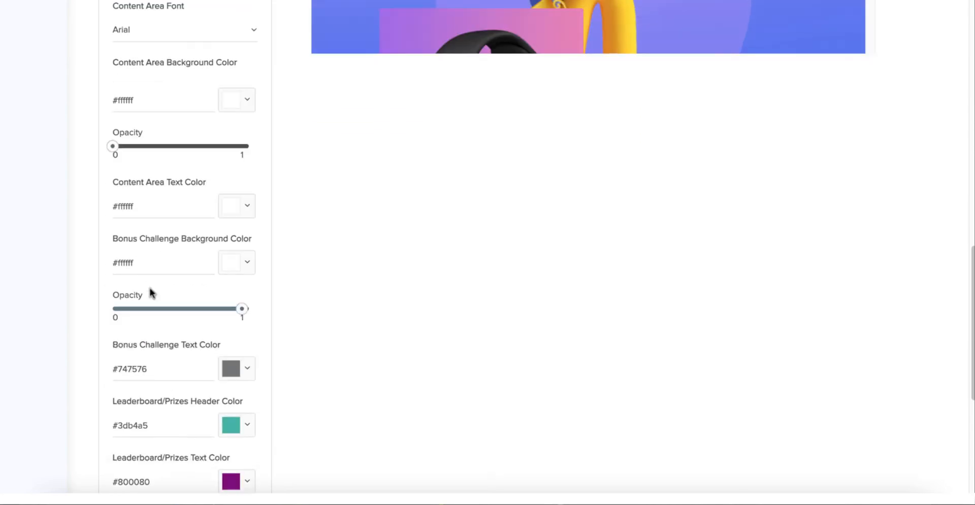
scroll(148, 272, down, 1)
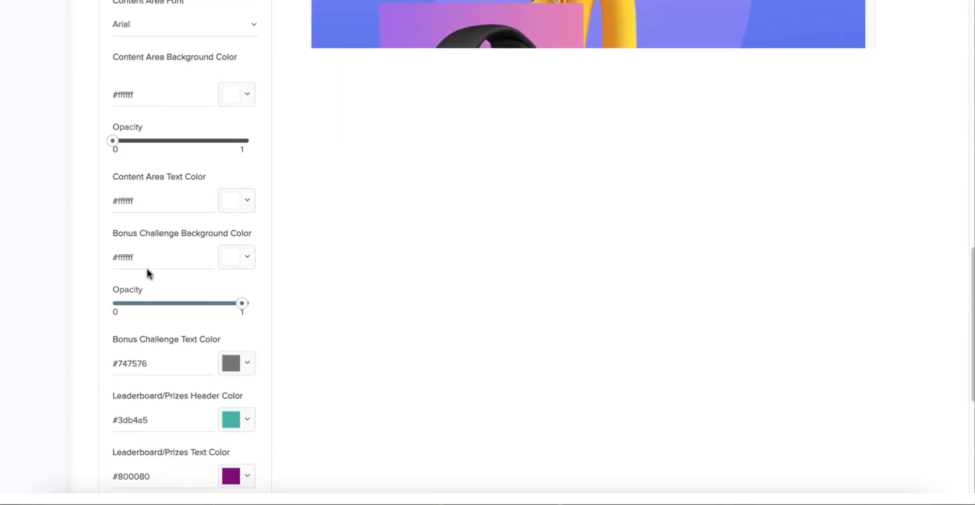
scroll(146, 271, down, 2)
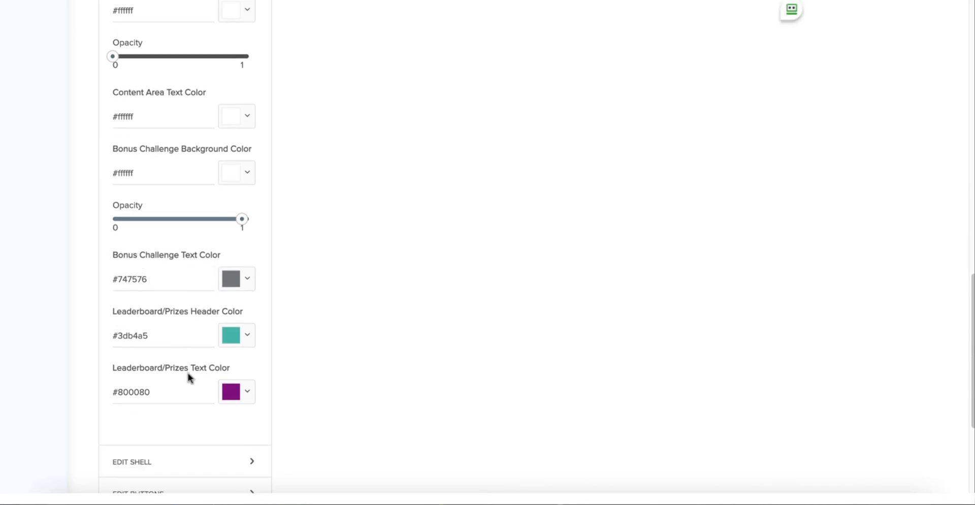
scroll(178, 362, down, 2)
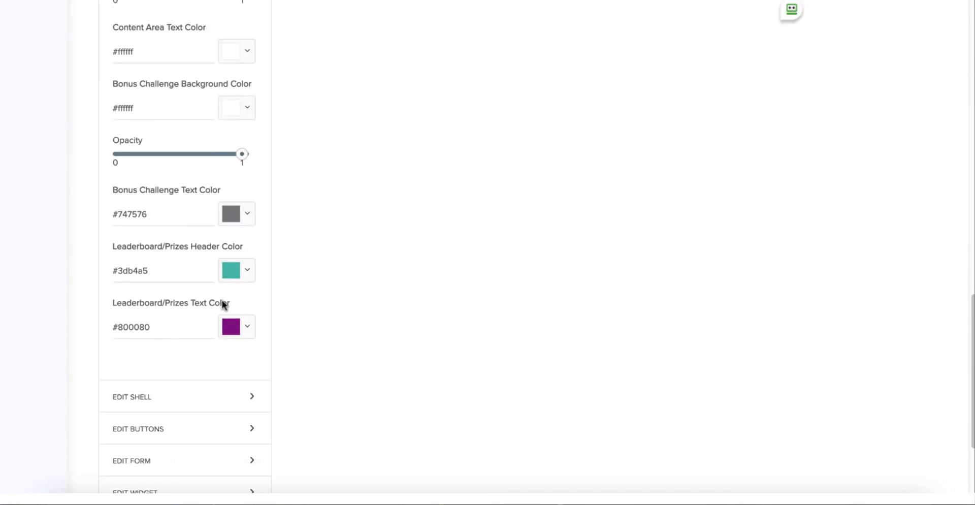
scroll(224, 303, down, 4)
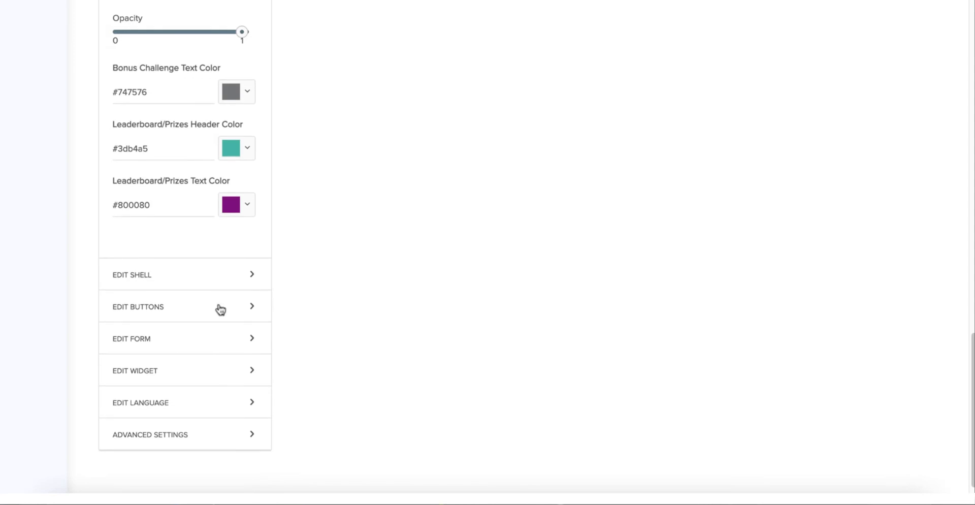
Open the shell settings and turn on the shell border.
click(144, 277)
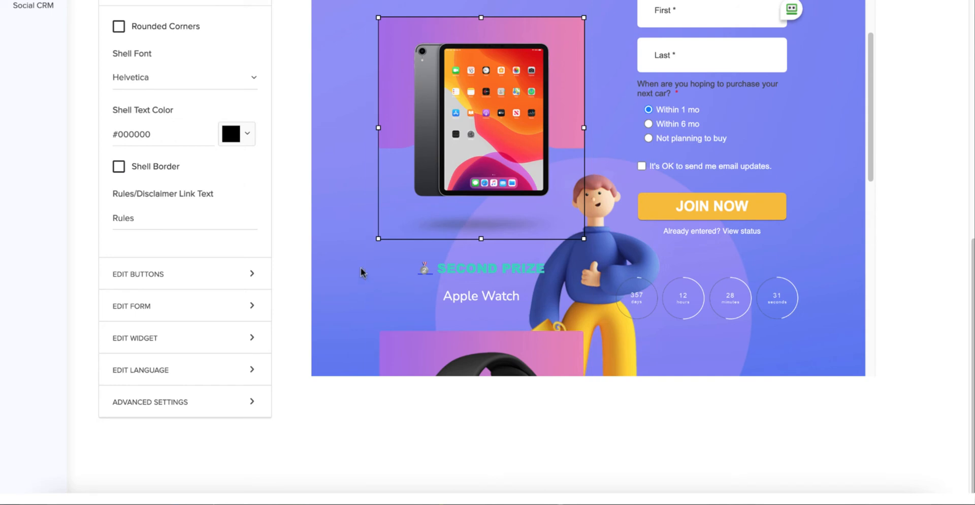
scroll(352, 72, up, 4)
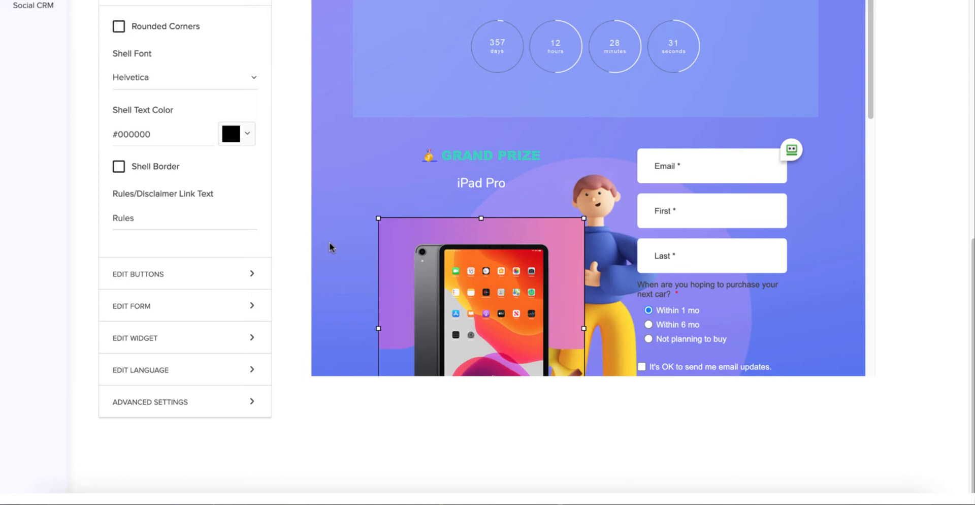
scroll(144, 220, up, 2)
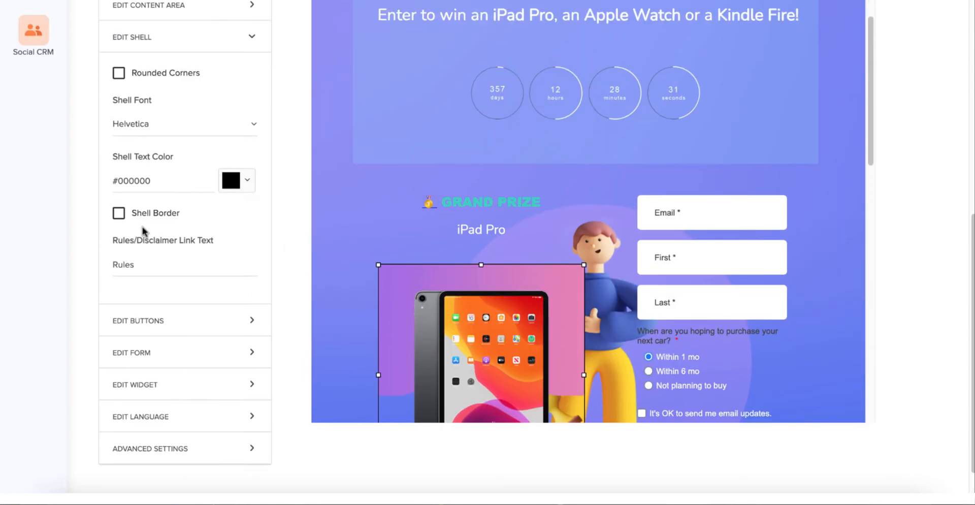
scroll(148, 212, up, 1)
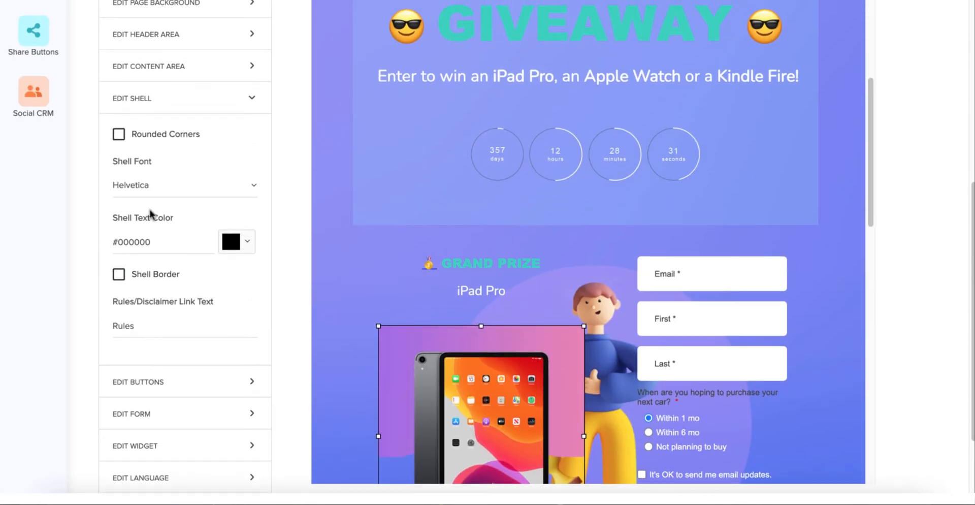
click(119, 276)
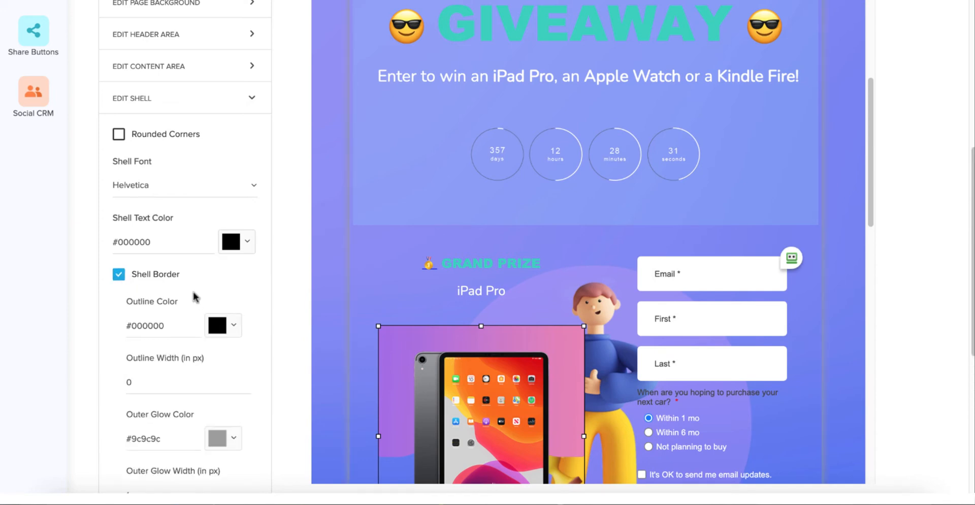
scroll(188, 295, down, 1)
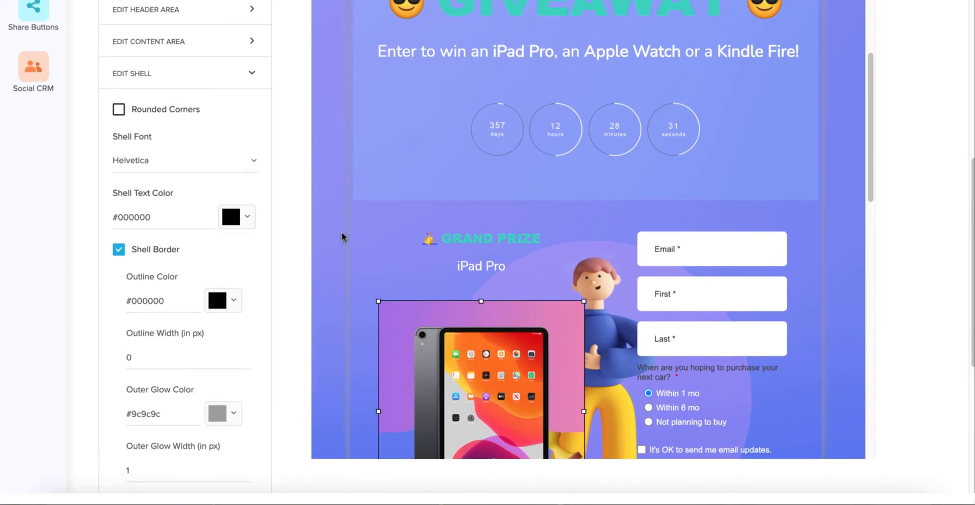
Set the shell border's outer glow color to black (#000000) and its outer glow width to 3 px.
click(236, 413)
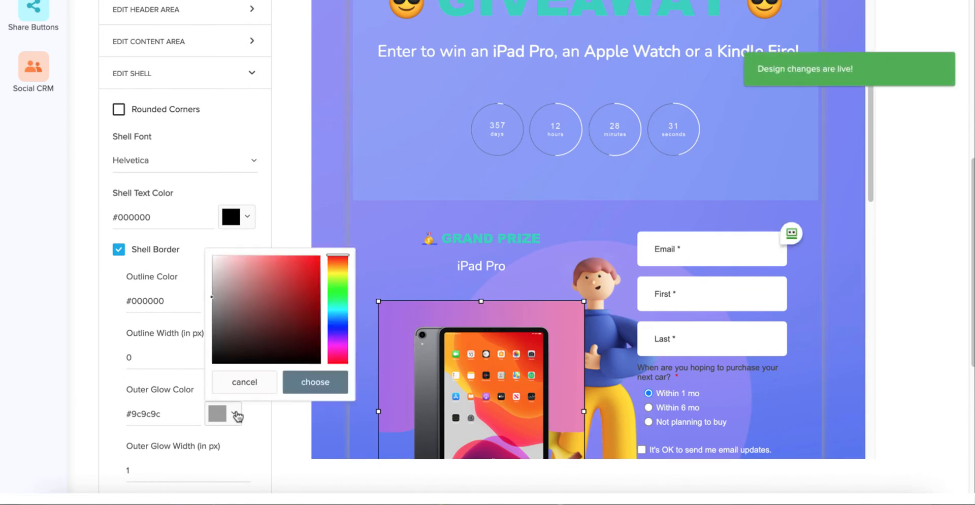
click(212, 363)
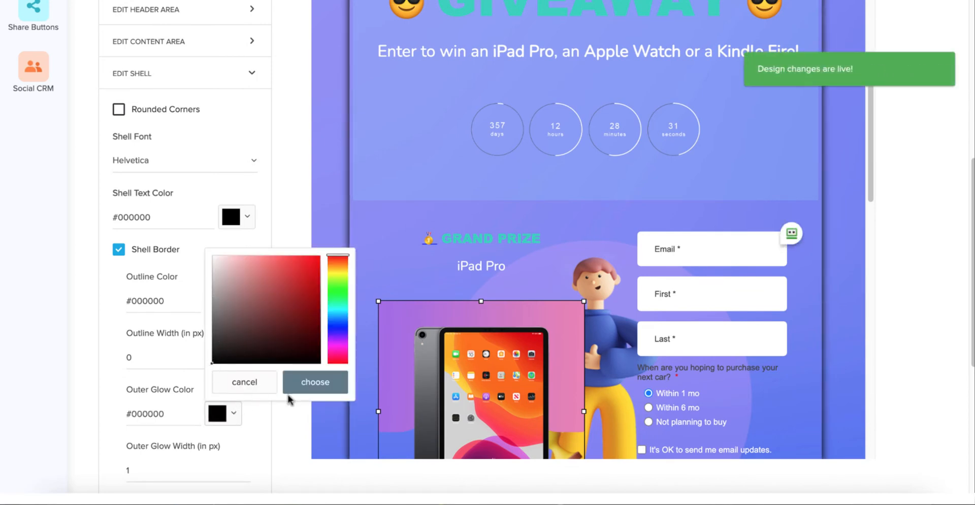
click(240, 434)
drag(136, 468, 110, 469)
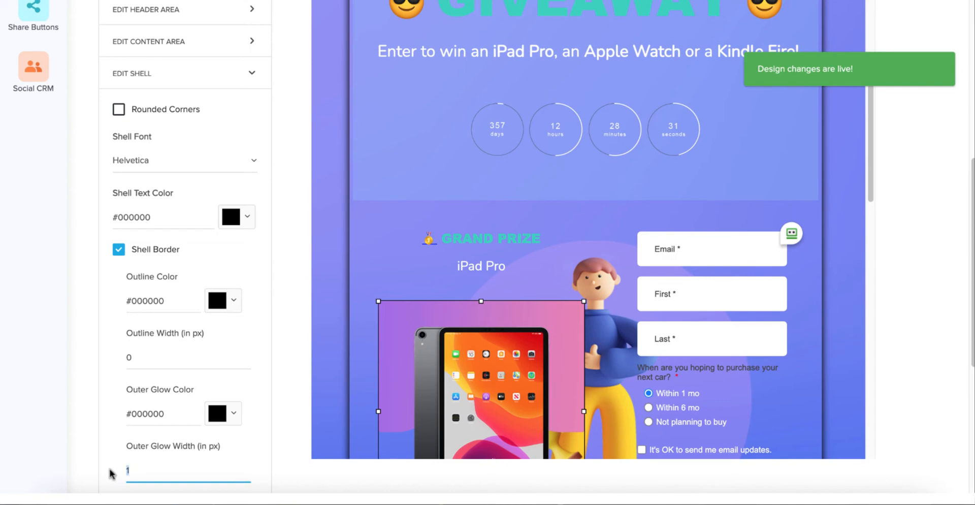
text(3)
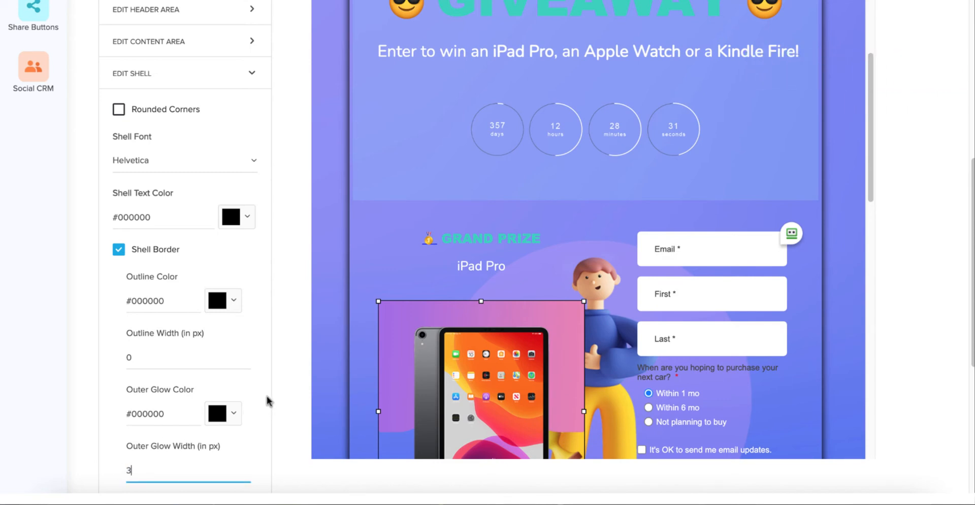
click(266, 396)
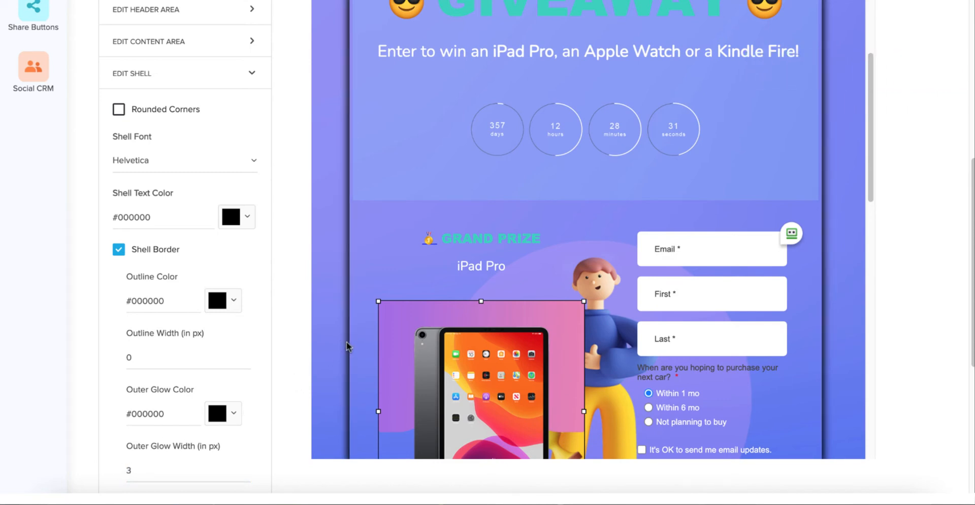
Check the shell border along the full length of the home screen preview and turn the shell border off.
scroll(478, 223, up, 5)
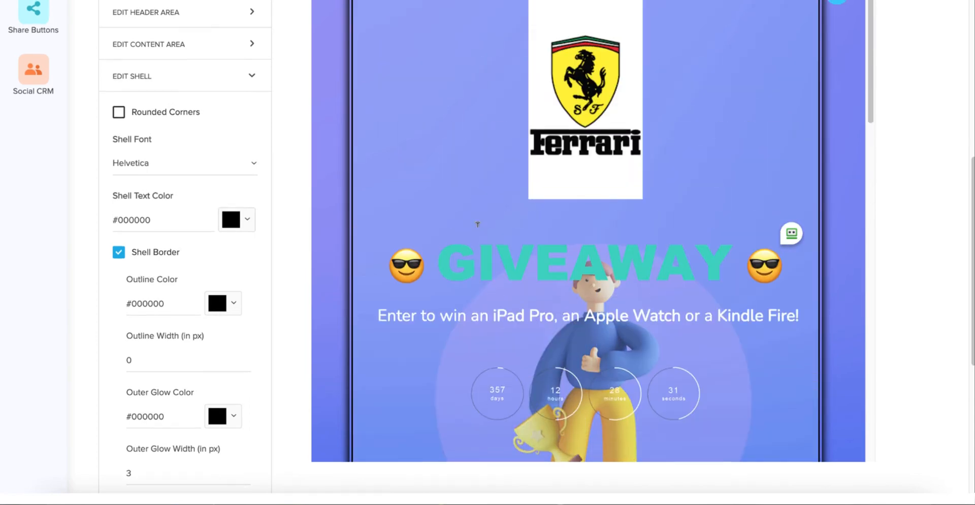
scroll(477, 224, up, 5)
scroll(374, 387, down, 3)
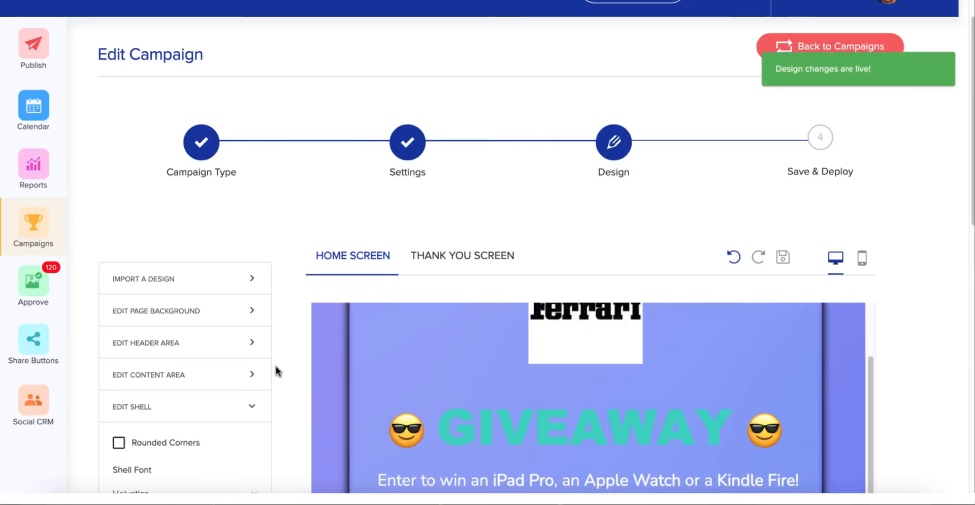
scroll(277, 373, down, 5)
scroll(446, 314, down, 5)
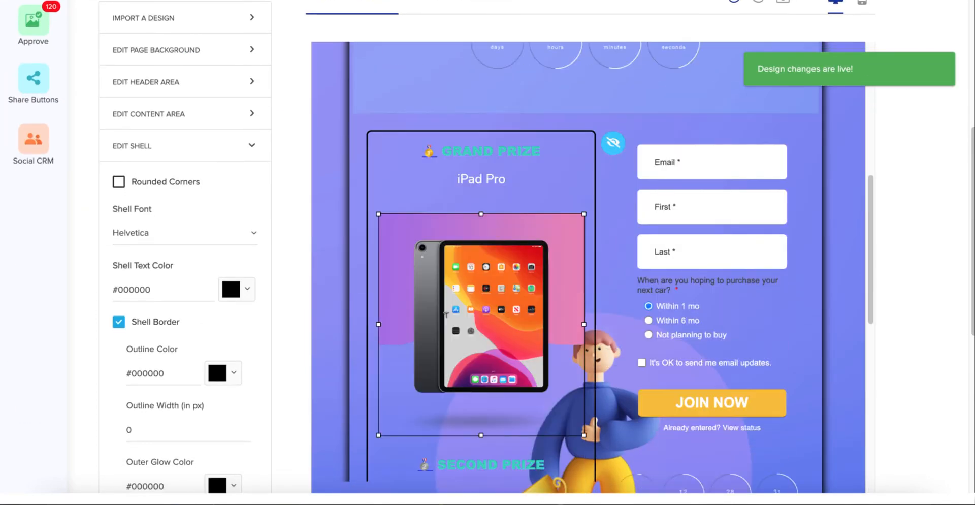
scroll(446, 313, down, 10)
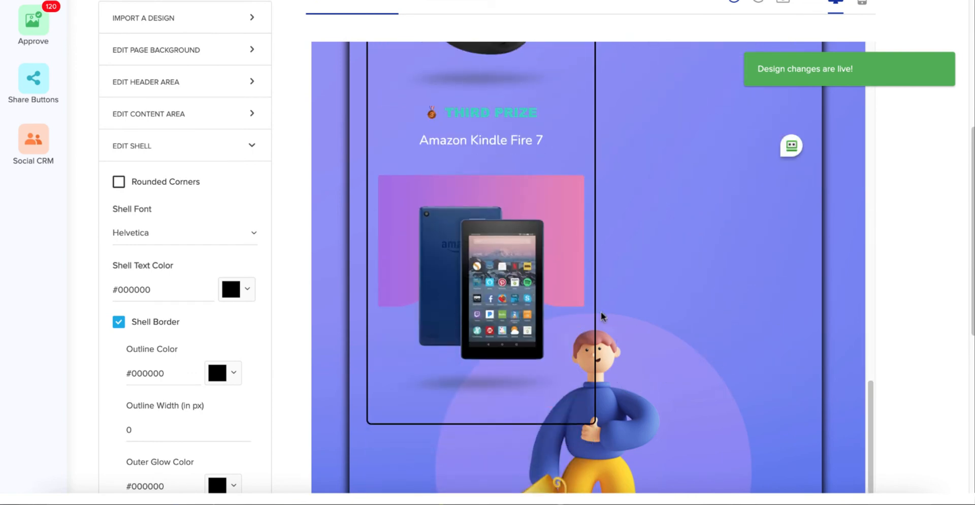
scroll(604, 320, down, 5)
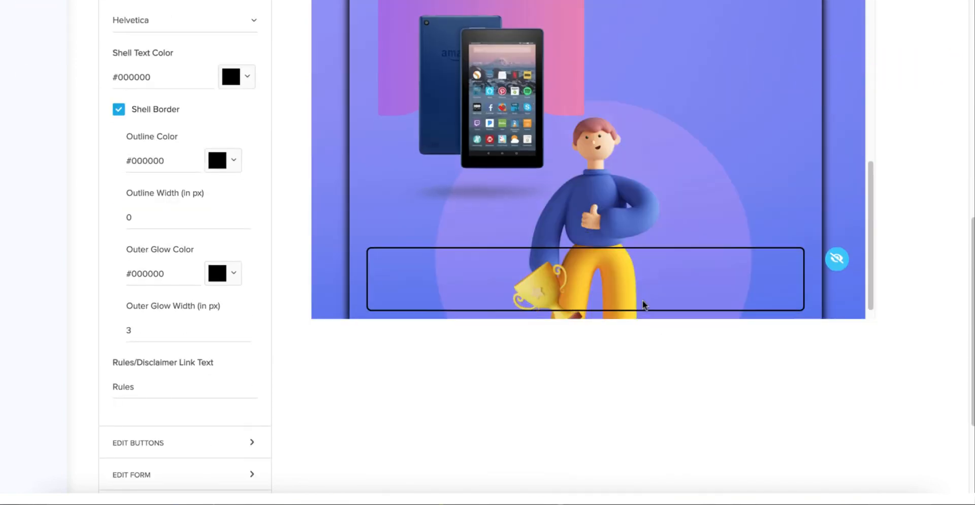
scroll(240, 266, up, 1)
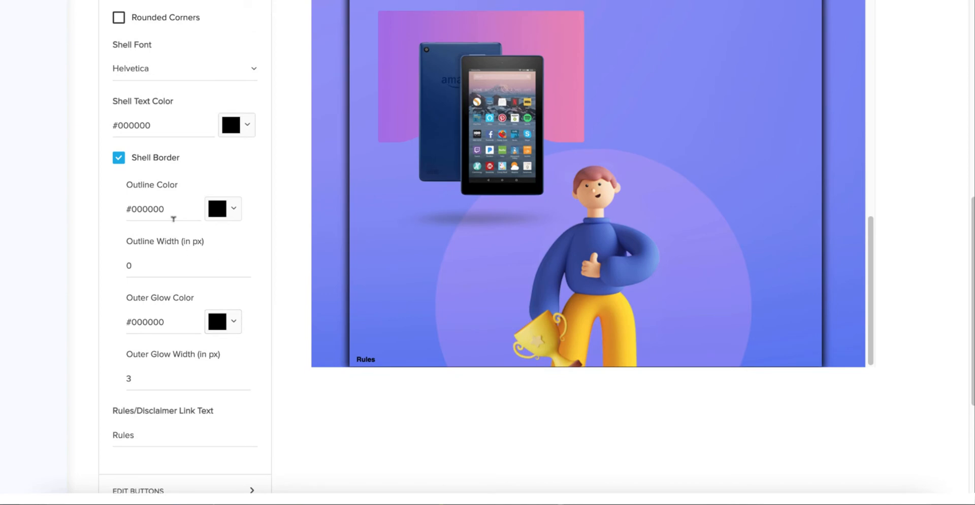
click(119, 158)
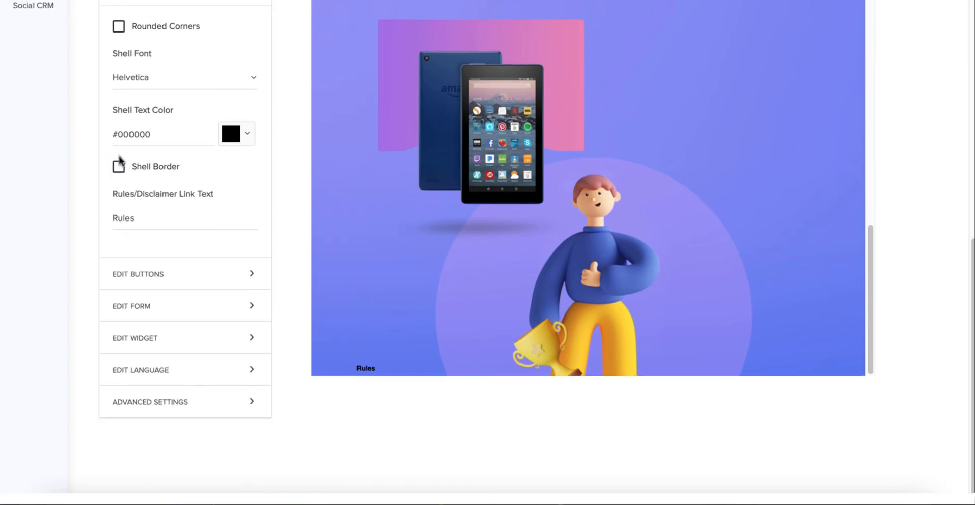
Examine the button settings, from width, size and colors to font, alignment, corner radius and form submit text.
click(144, 282)
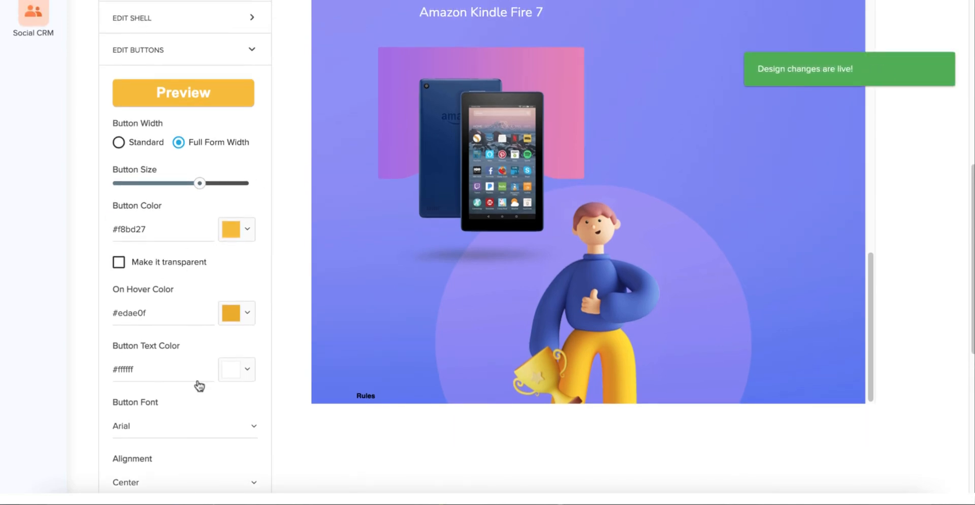
scroll(237, 294, down, 1)
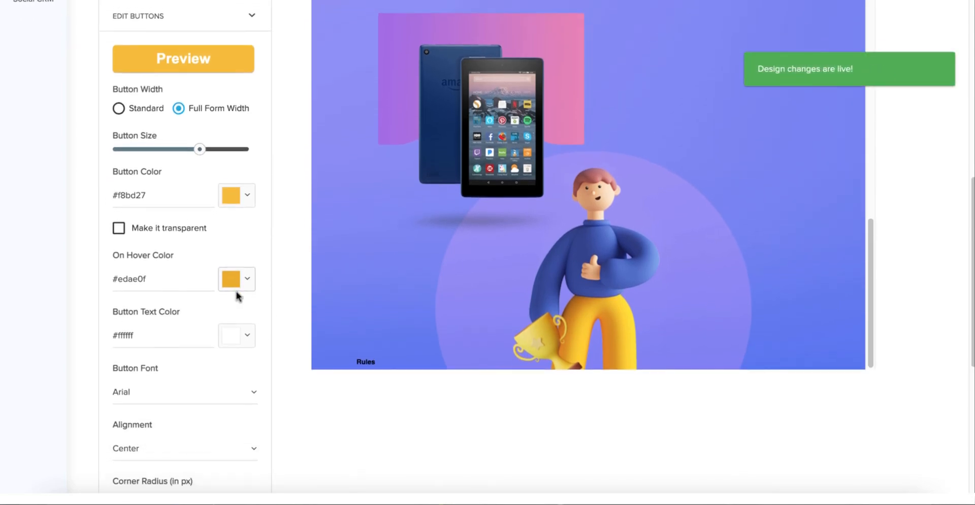
scroll(235, 294, down, 6)
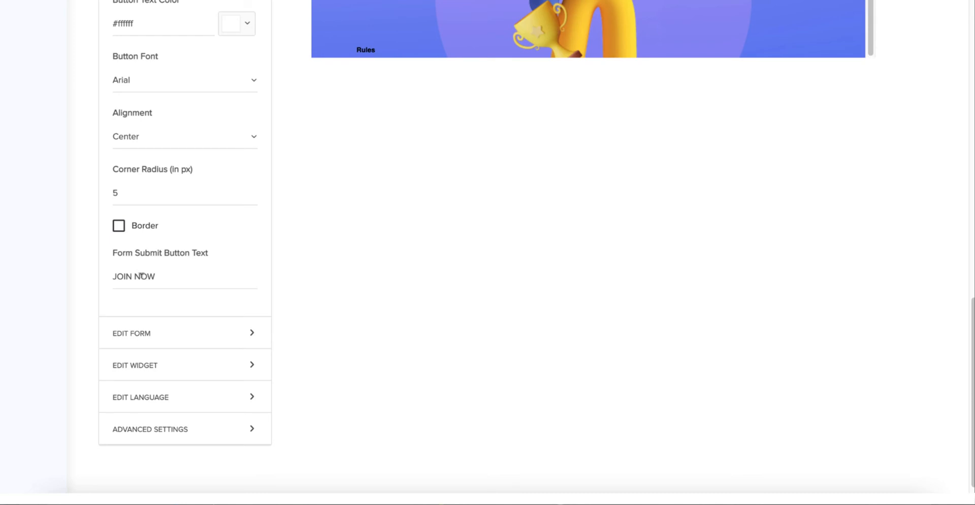
Open the form settings and compare the field color, border, height, corner radius and label options with the entry form in the preview.
click(146, 336)
scroll(276, 264, up, 5)
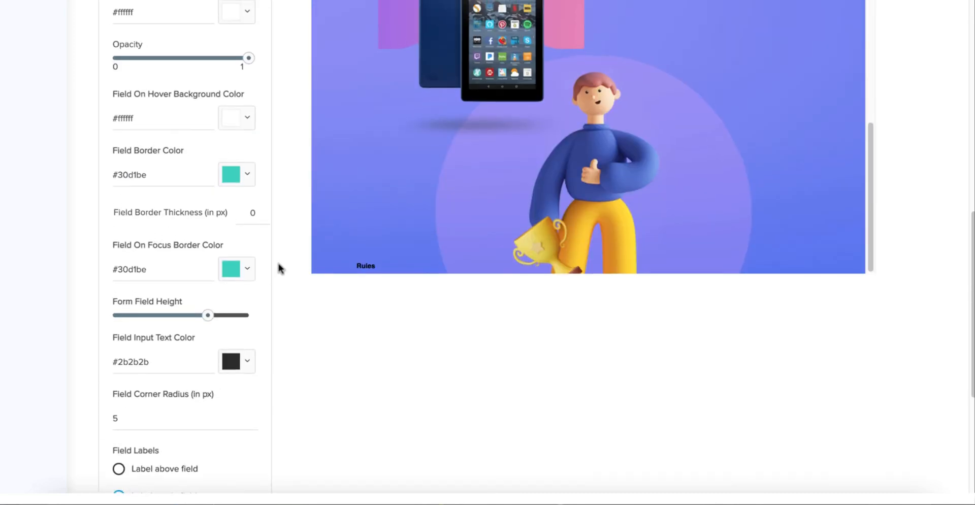
scroll(278, 258, up, 2)
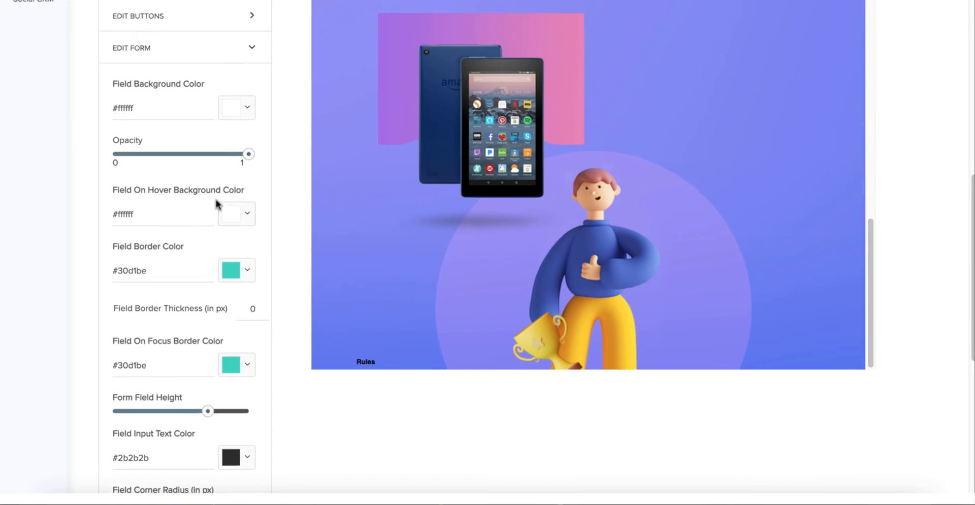
scroll(217, 203, up, 3)
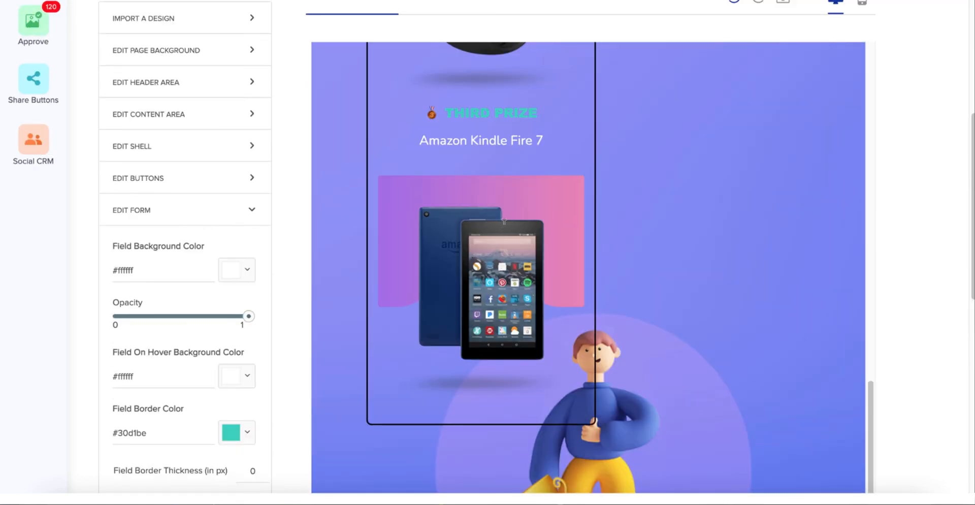
scroll(591, 249, up, 10)
scroll(591, 248, up, 1)
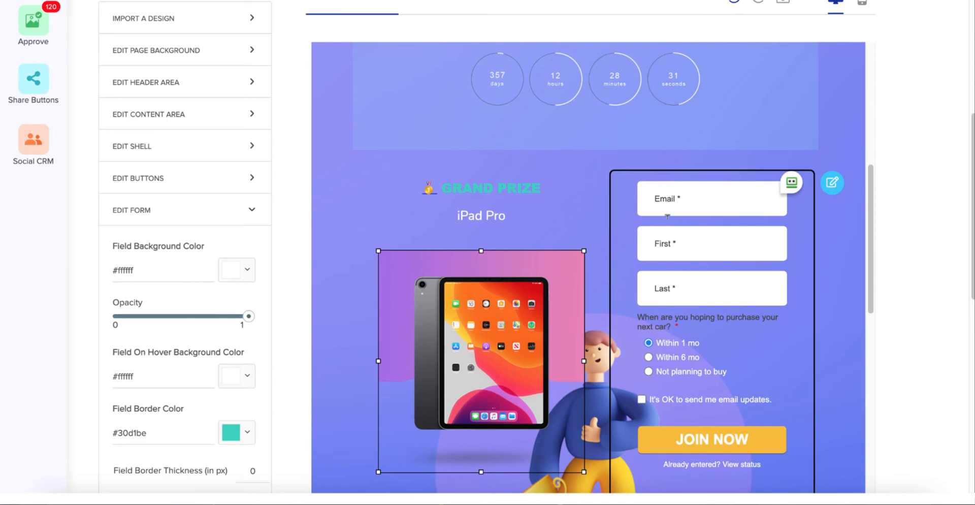
scroll(200, 269, down, 3)
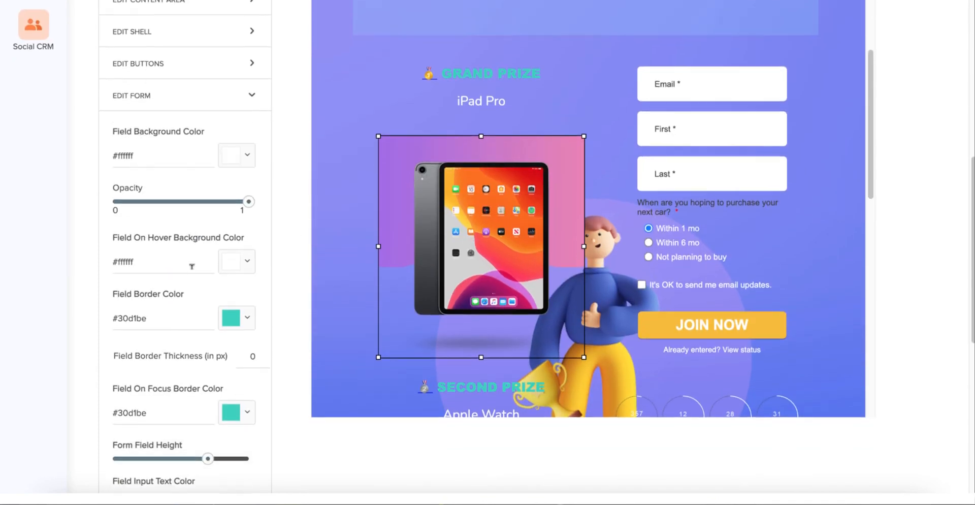
scroll(192, 266, down, 2)
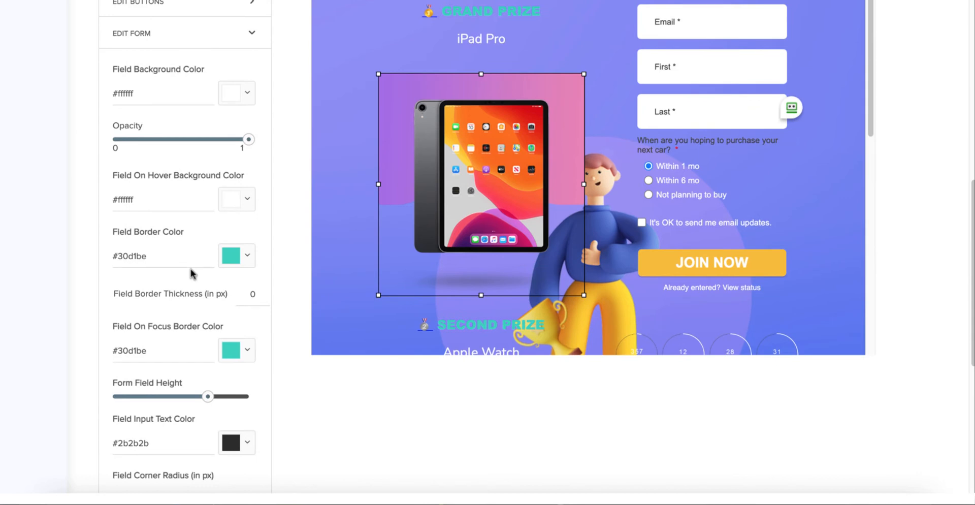
scroll(189, 266, down, 2)
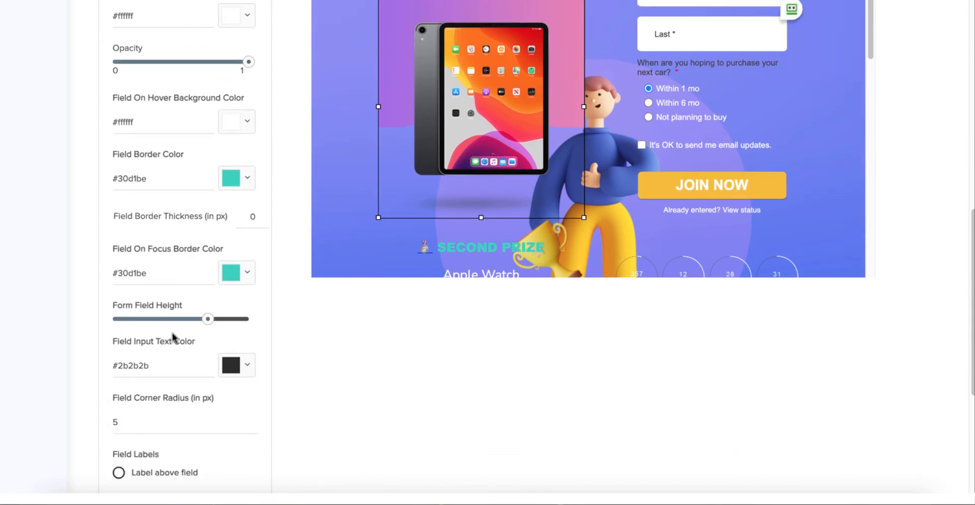
scroll(173, 337, down, 3)
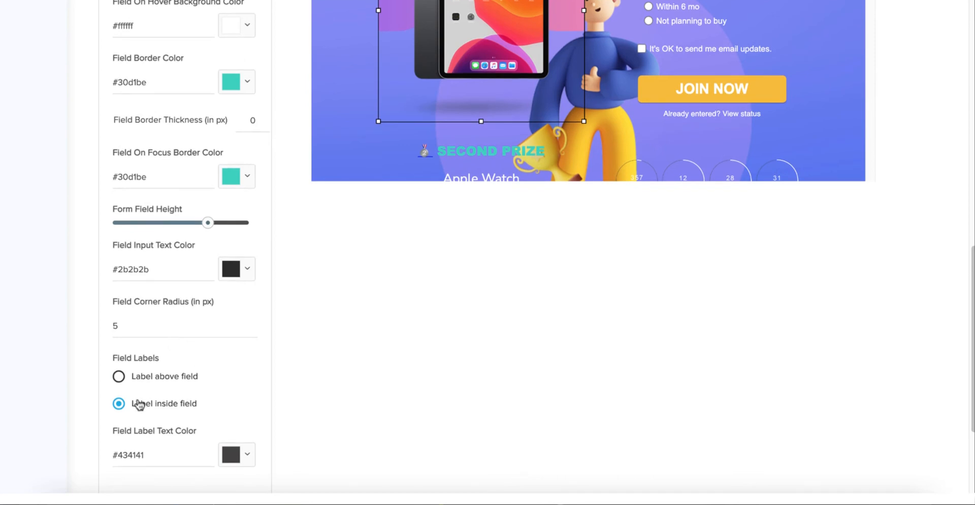
scroll(227, 375, down, 2)
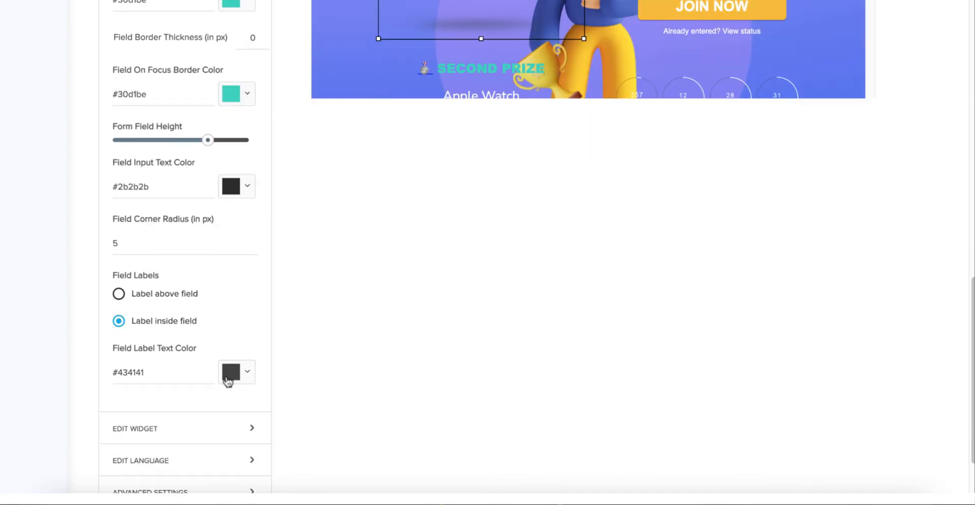
Set the form field background opacity to 0 and give the fields a 1 px border in dark gray #1e2020.
scroll(224, 365, up, 3)
scroll(222, 359, up, 5)
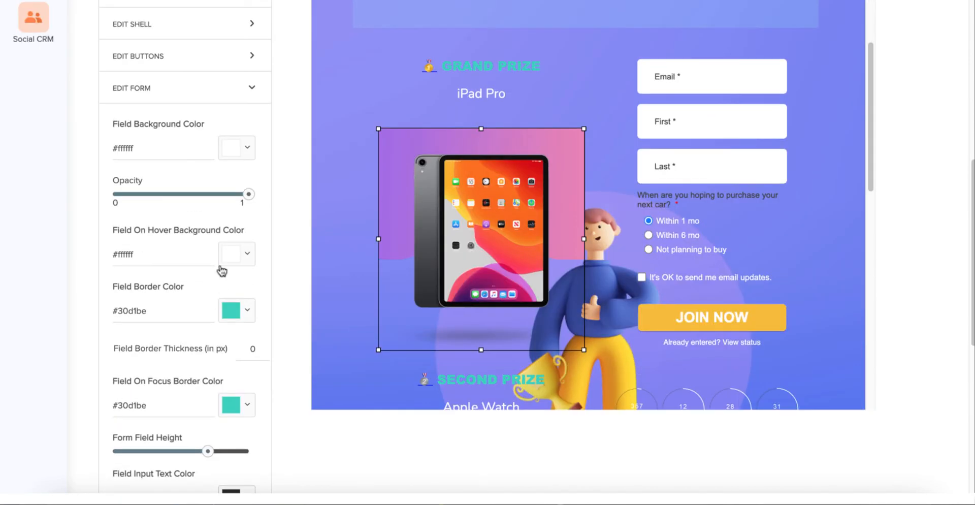
drag(245, 195, 114, 196)
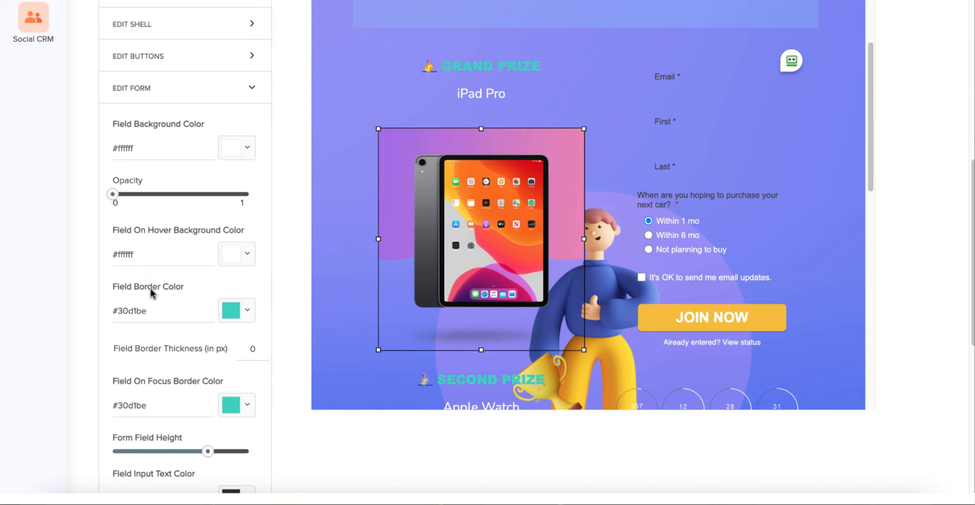
click(250, 310)
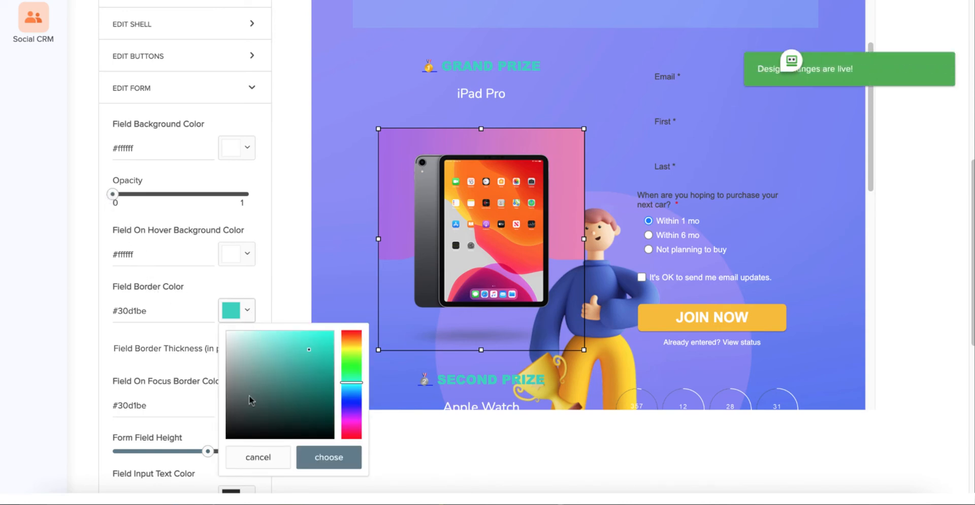
drag(250, 400, 233, 431)
click(322, 462)
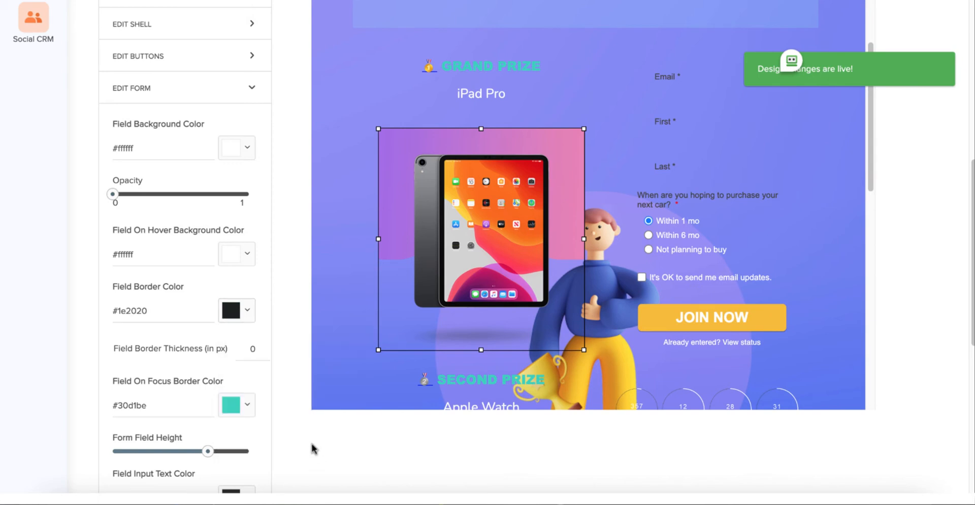
double_click(249, 349)
text(1)
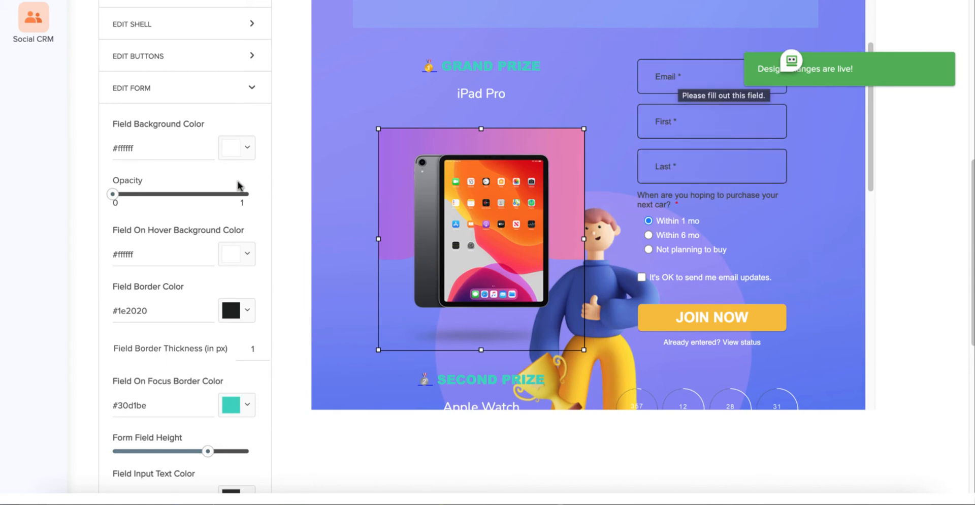
Review the remaining form settings, from the field hover background color to the corner radius and field label options.
click(250, 256)
click(250, 256)
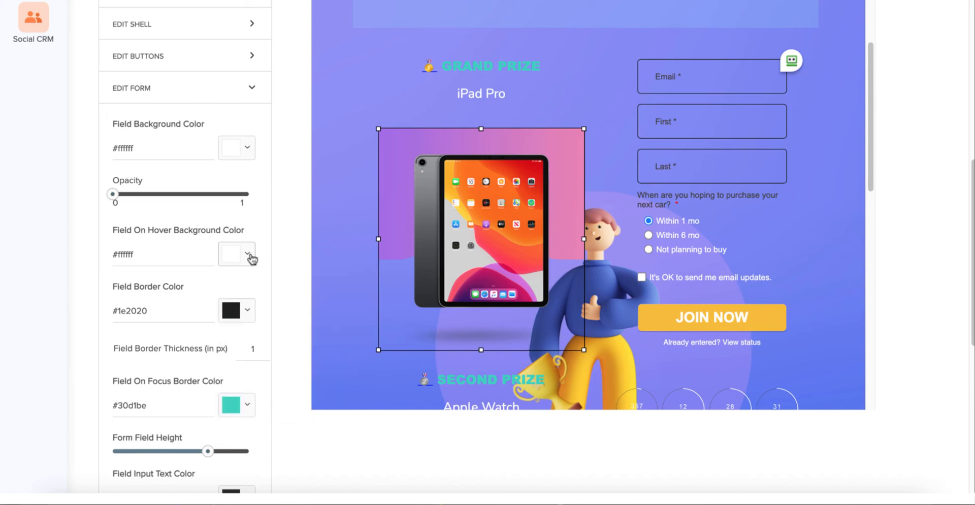
scroll(267, 285, down, 1)
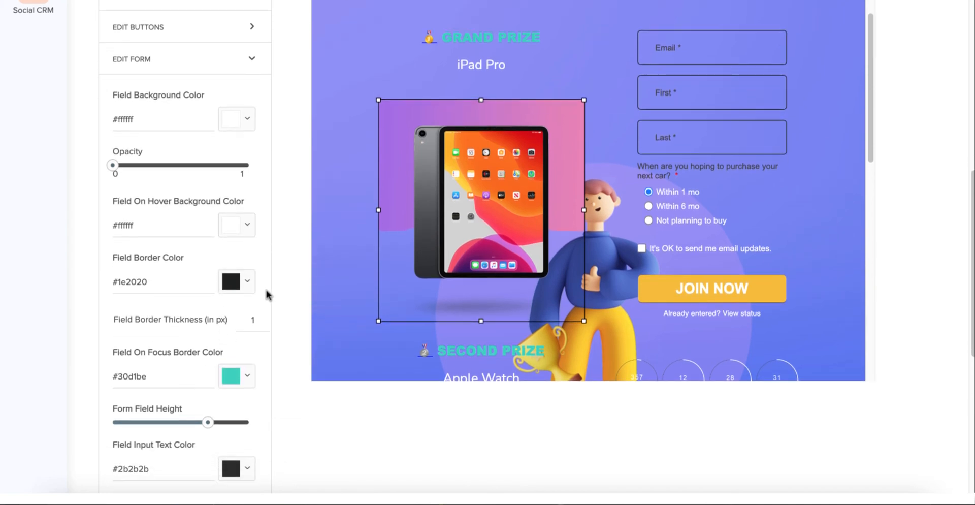
scroll(266, 300, down, 8)
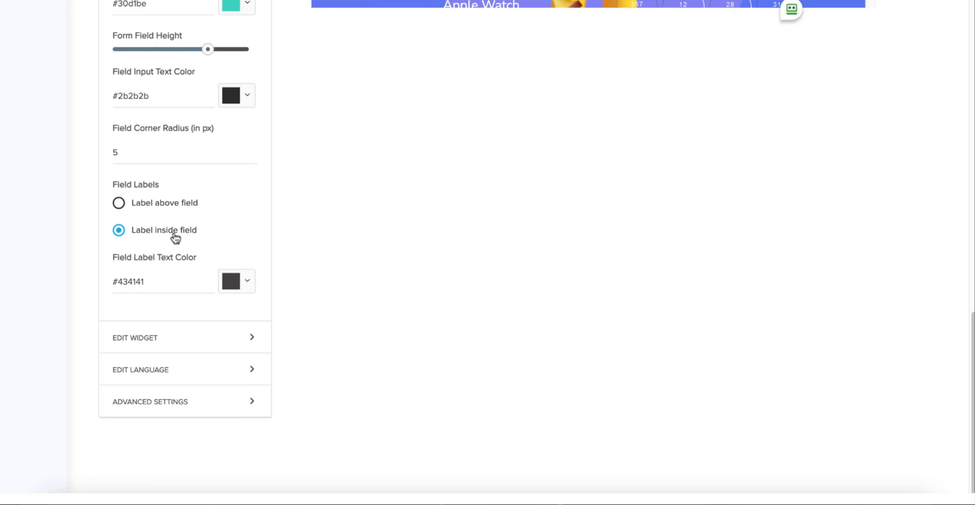
Open the widget settings and set the iframe widget's size to resize automatically.
click(169, 347)
scroll(276, 215, up, 3)
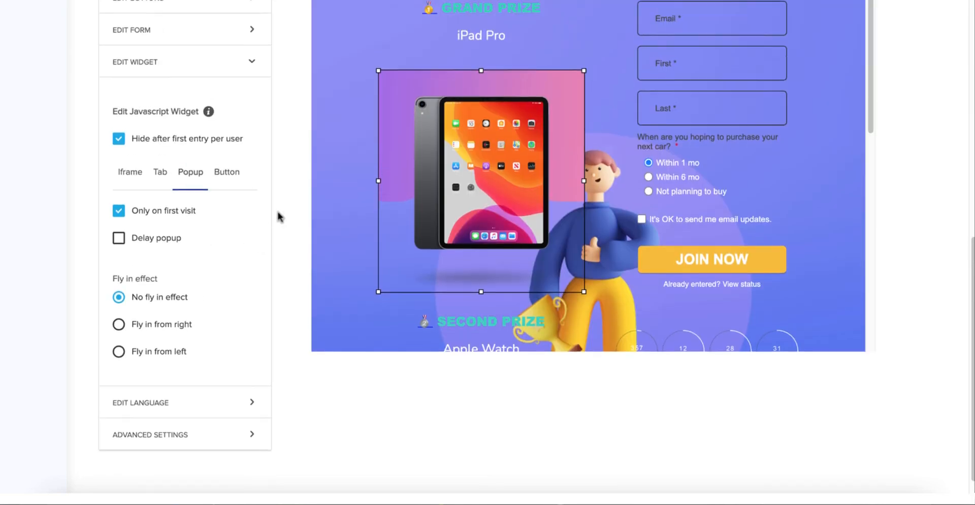
scroll(278, 215, down, 1)
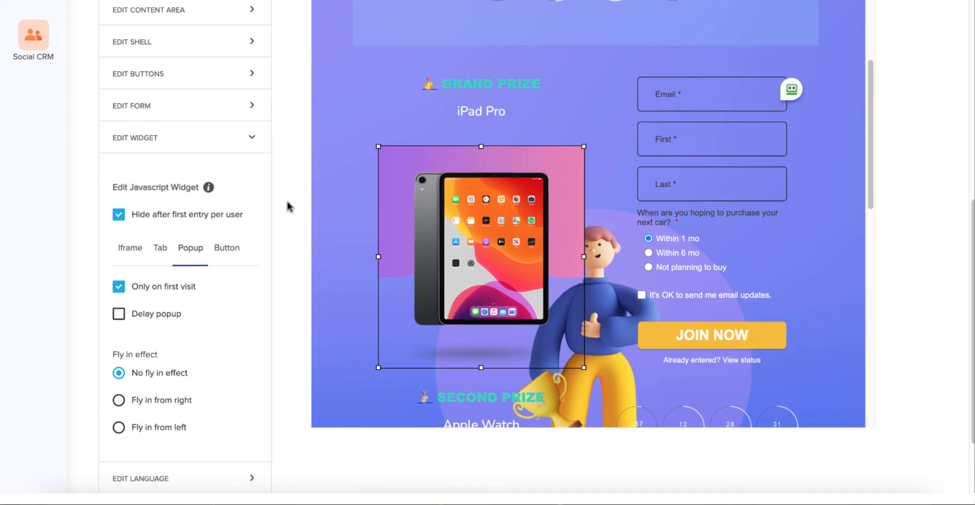
scroll(289, 206, down, 1)
scroll(282, 209, down, 1)
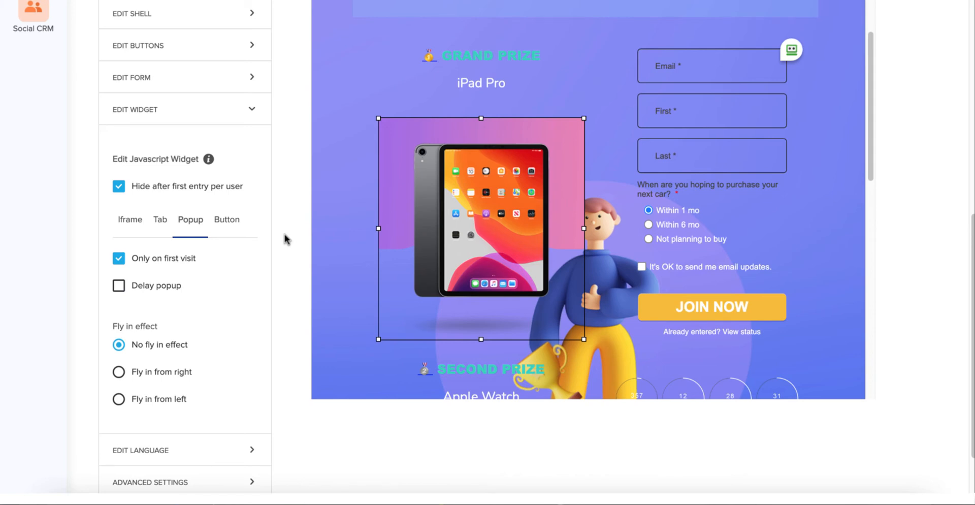
click(128, 223)
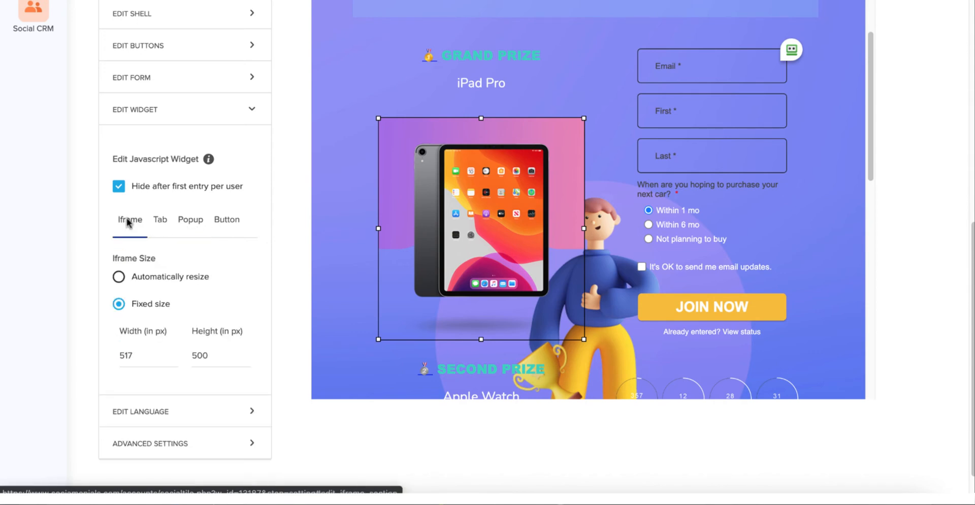
click(119, 277)
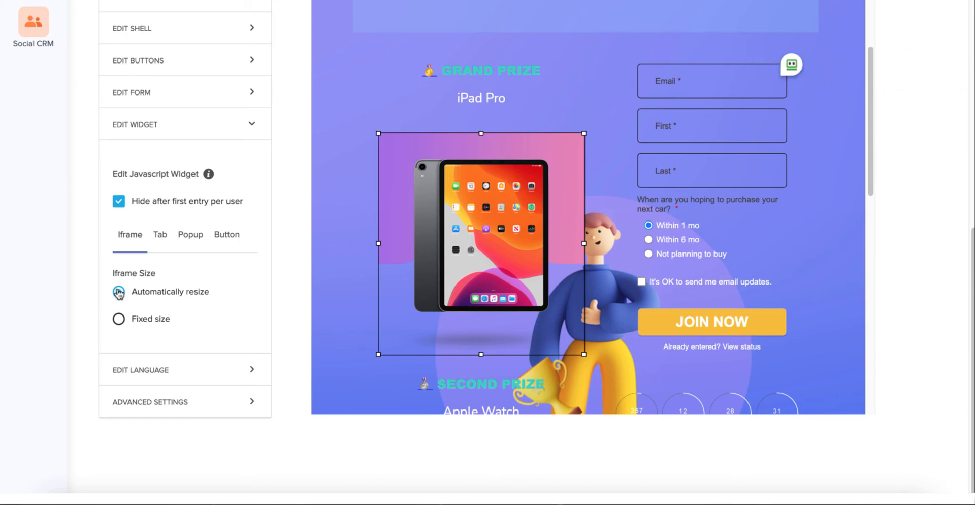
Examine the tab widget's text, color and page position settings, including the from top and from bottom choices.
click(160, 239)
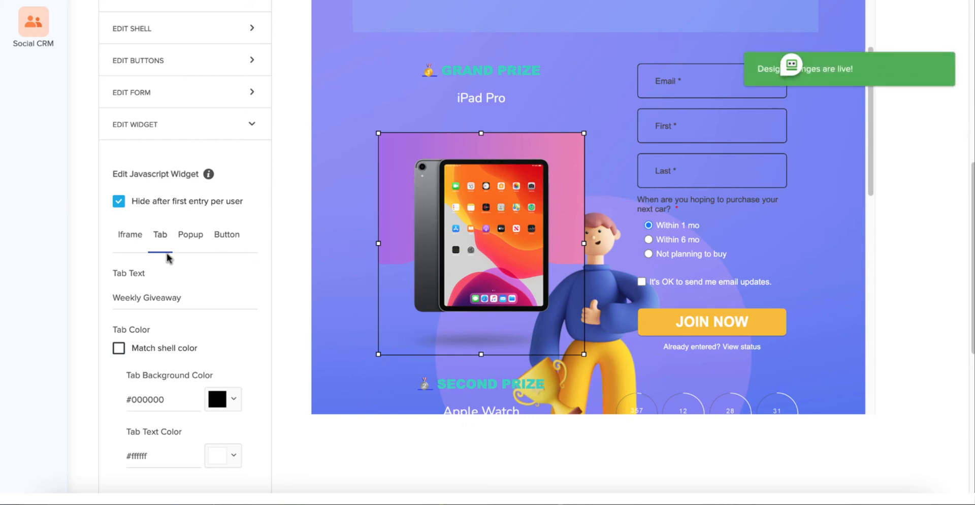
scroll(169, 262, down, 1)
scroll(172, 260, down, 4)
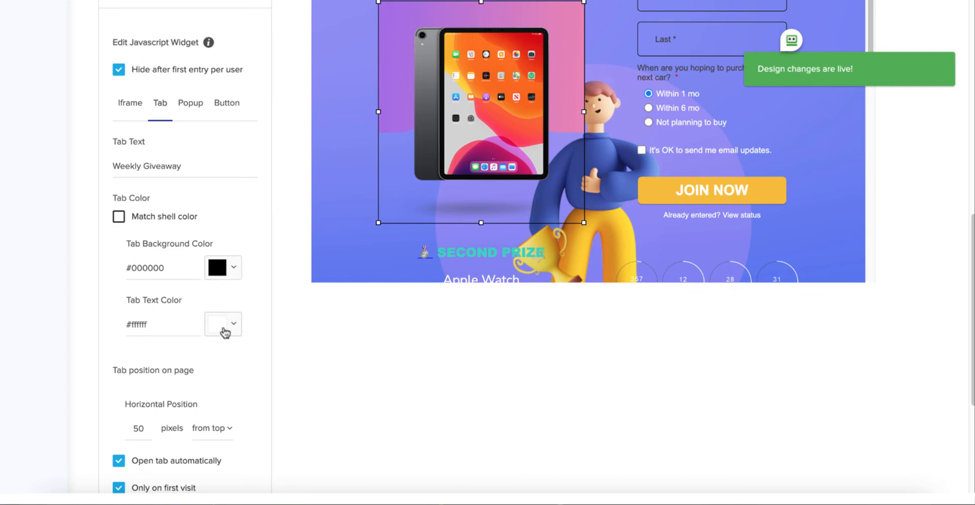
scroll(211, 330, down, 1)
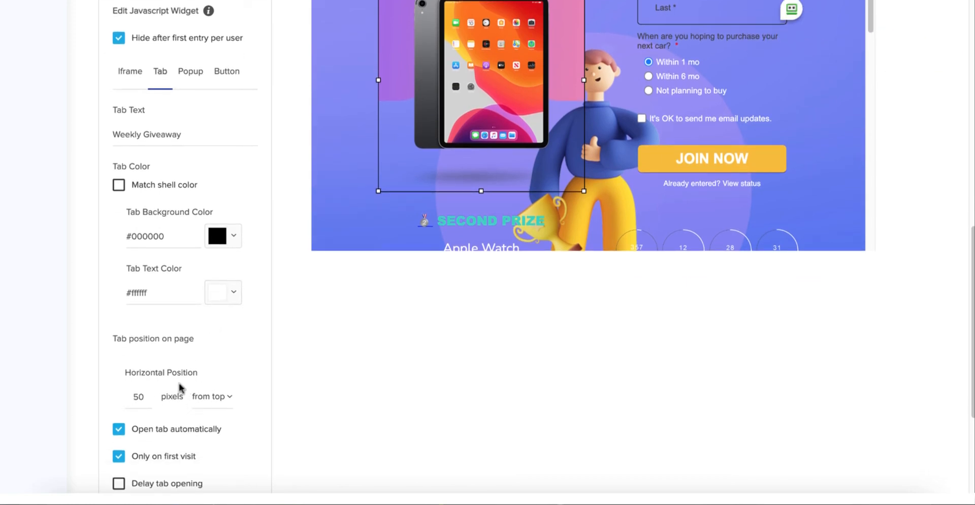
scroll(180, 386, down, 1)
click(222, 386)
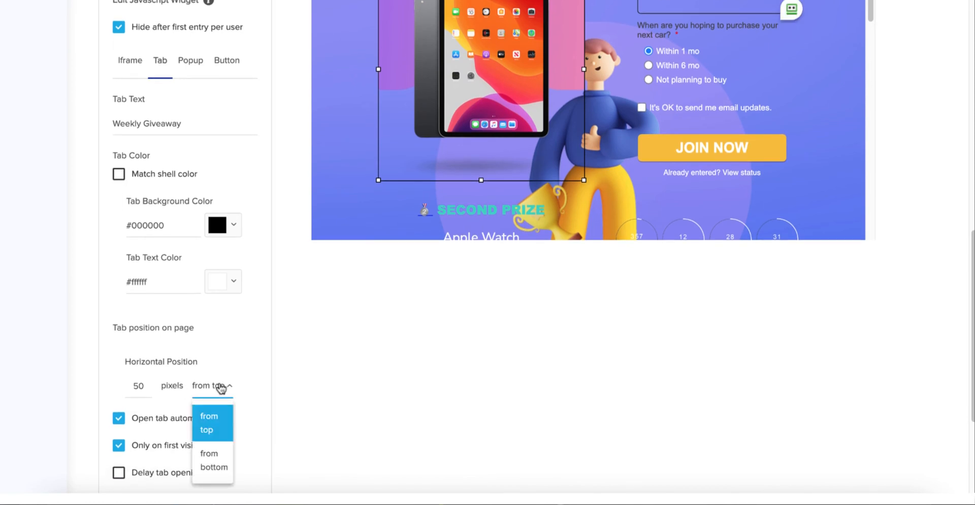
click(222, 387)
scroll(232, 382, down, 2)
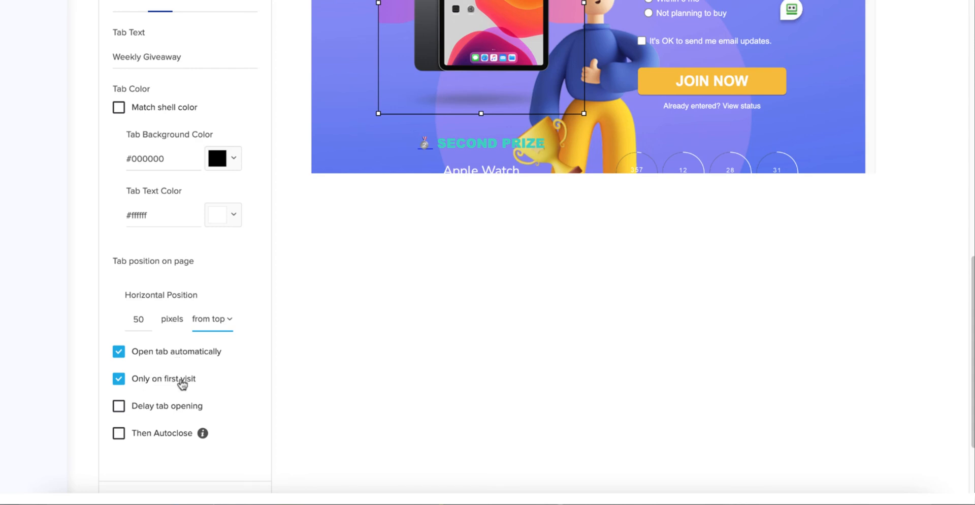
Delay the widget tab's opening until 2 seconds after page load and make it autoclose 2 seconds after opening.
click(118, 405)
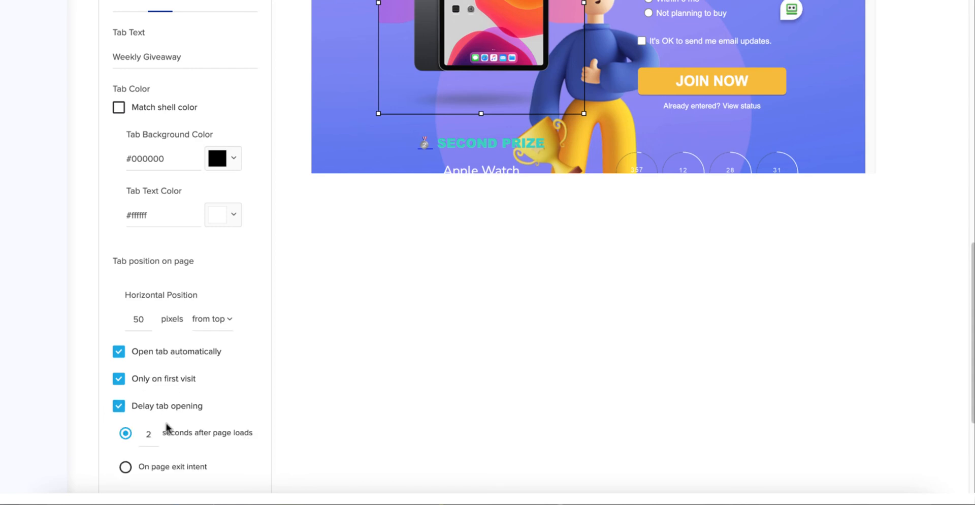
scroll(207, 426, down, 1)
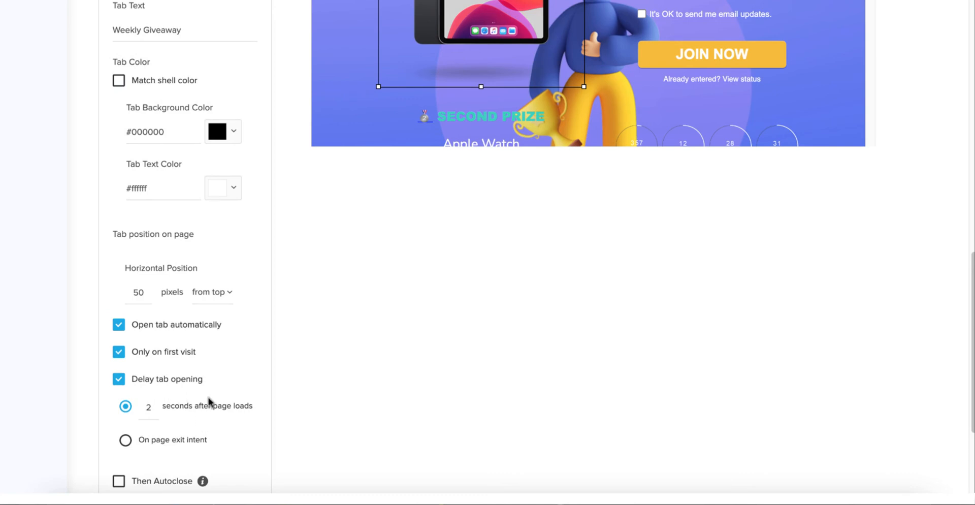
scroll(208, 401, down, 1)
click(119, 448)
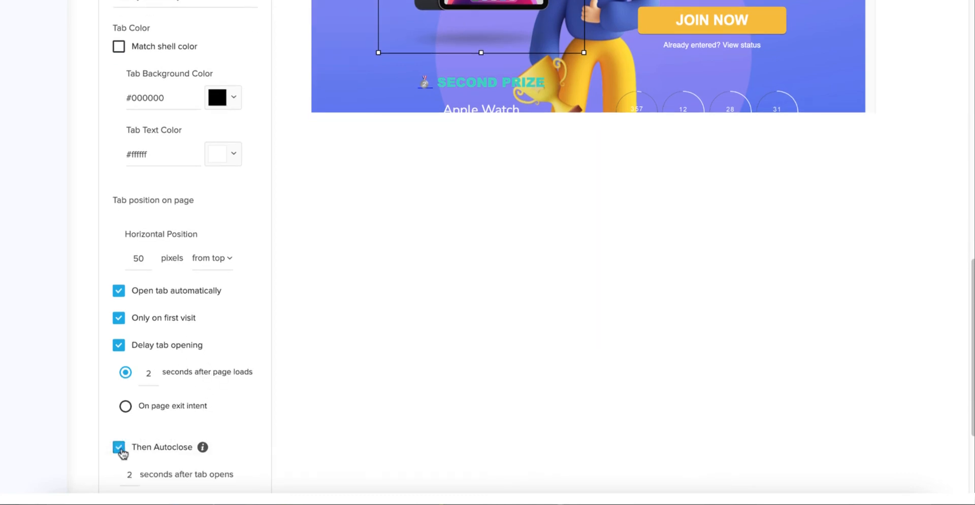
scroll(152, 389, down, 2)
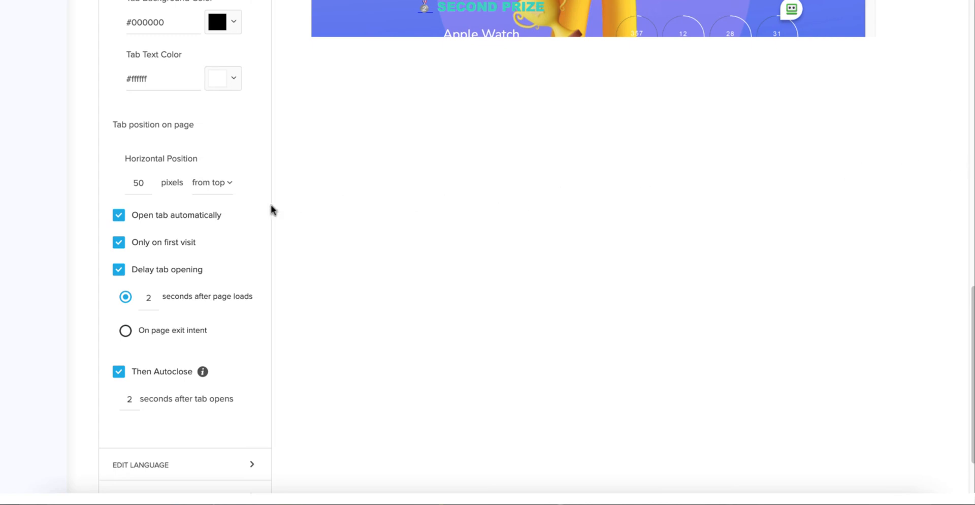
Delay the popup widget until page exit intent, and view the button widget's image options.
scroll(211, 204, up, 6)
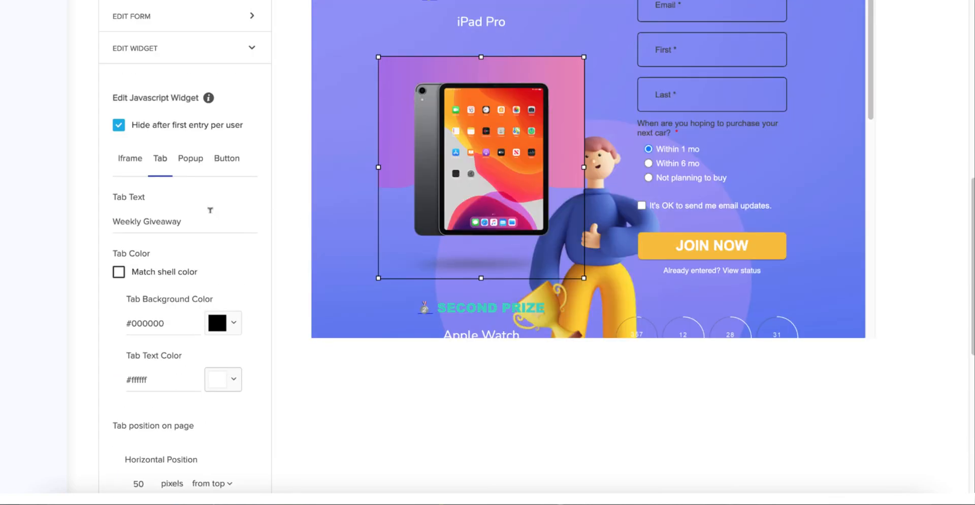
click(191, 164)
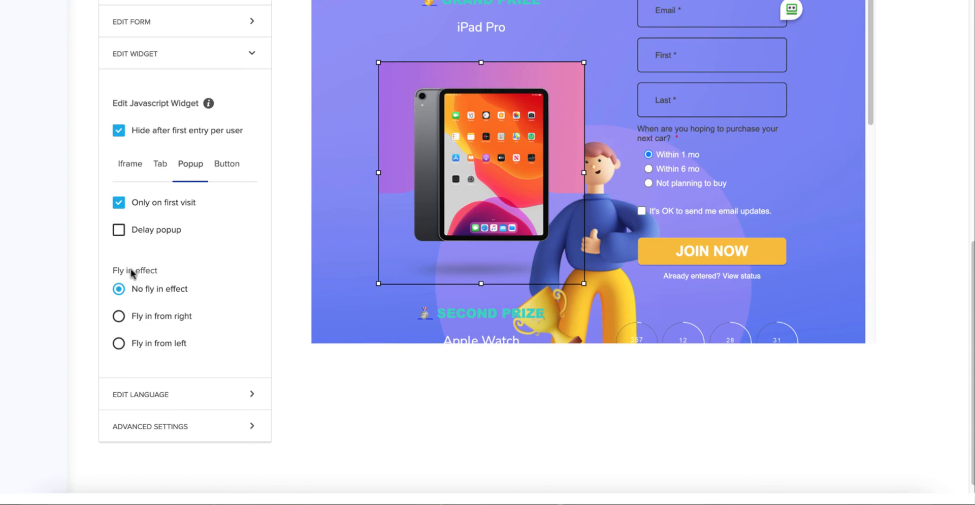
click(118, 231)
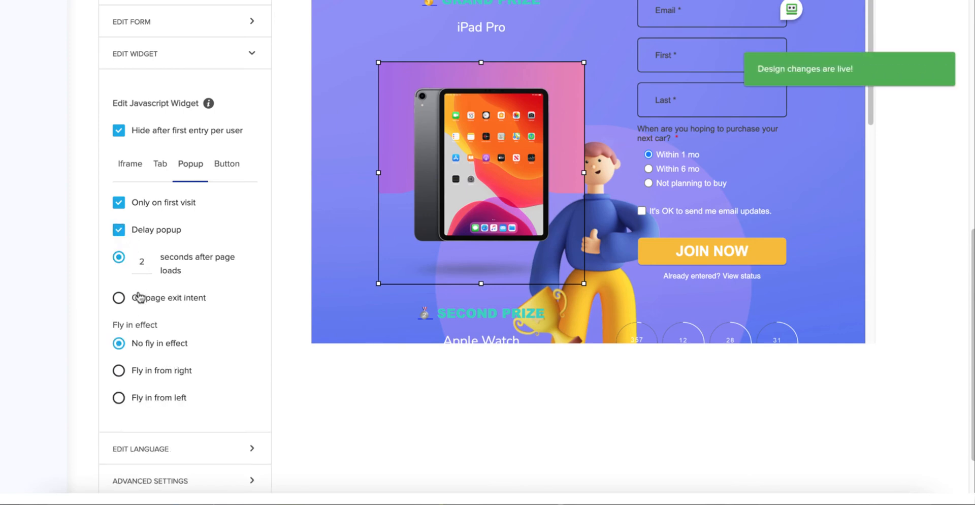
click(119, 299)
click(227, 163)
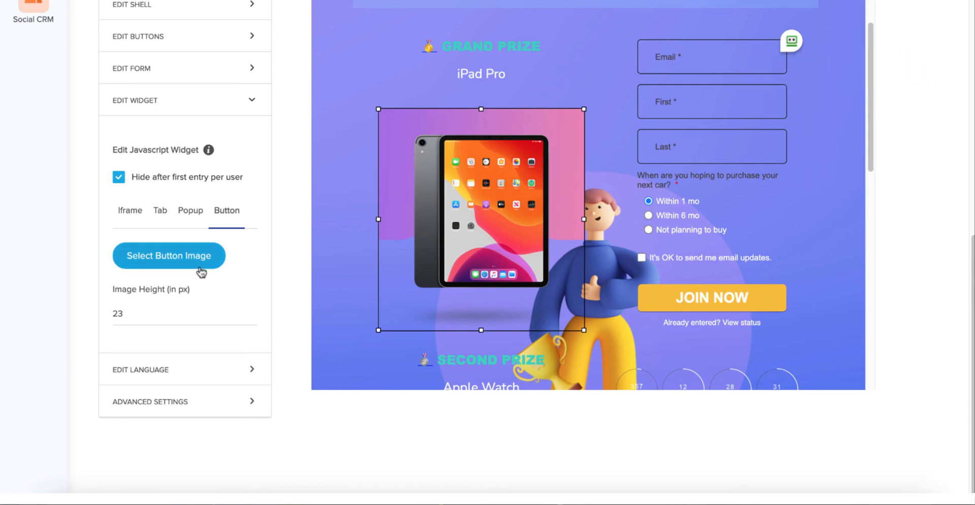
click(133, 211)
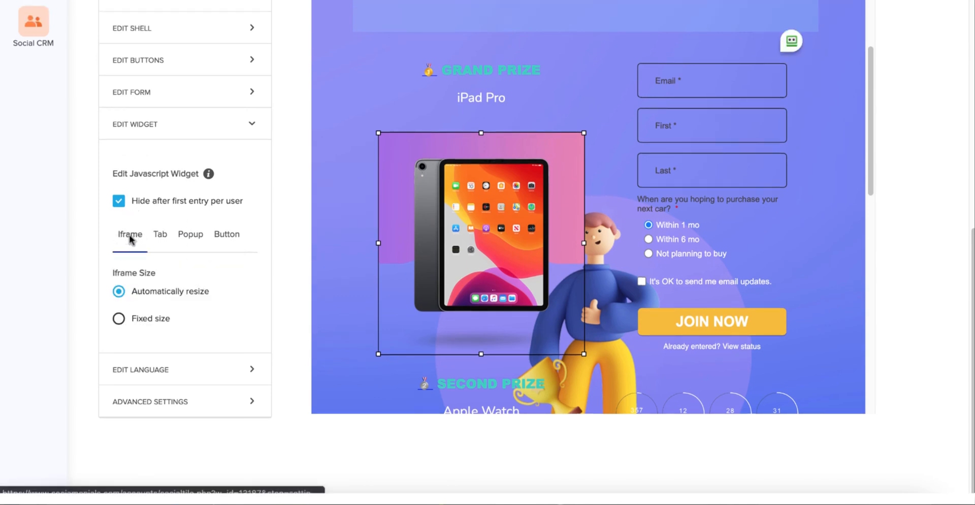
Open the campaign's language settings and replace the "Please Enter email." alert with "Please Enter Your Email Address".
click(141, 373)
scroll(274, 226, up, 7)
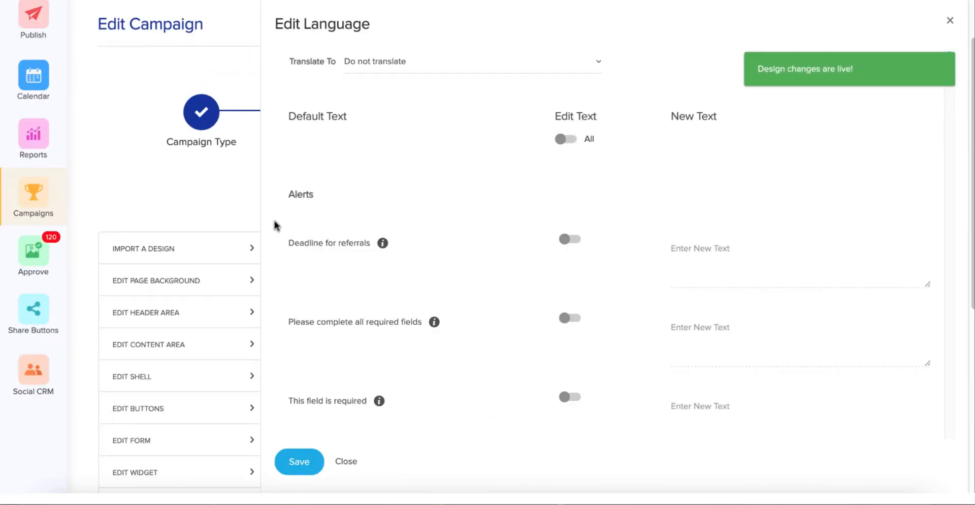
scroll(518, 202, down, 5)
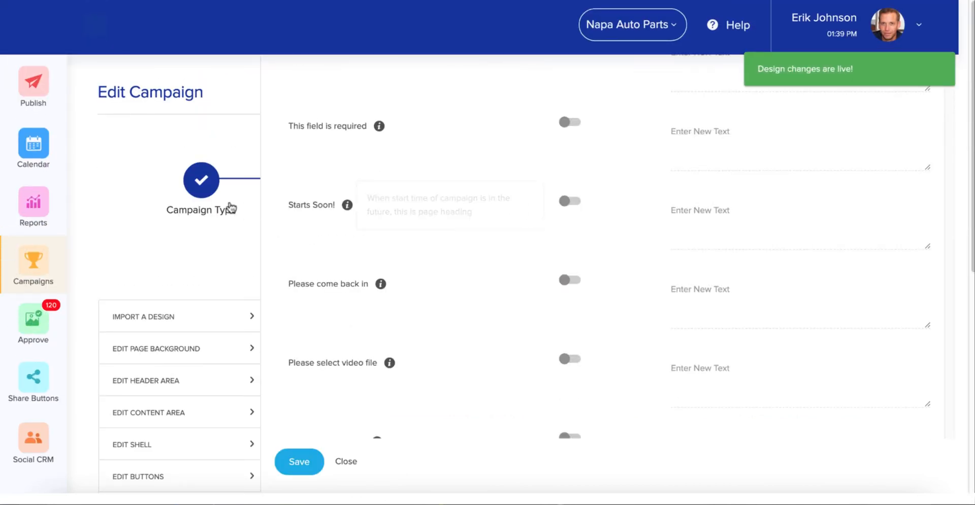
scroll(159, 211, down, 5)
scroll(420, 196, down, 8)
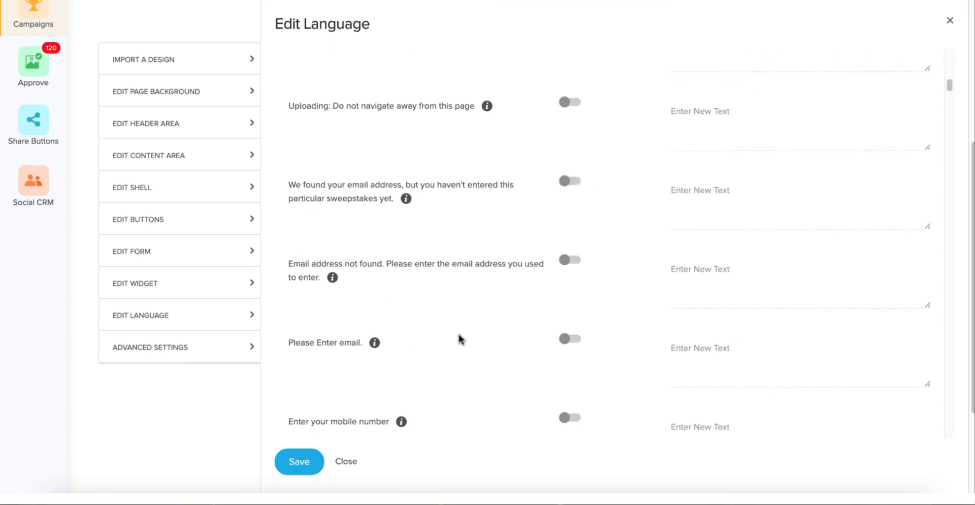
click(569, 339)
click(733, 347)
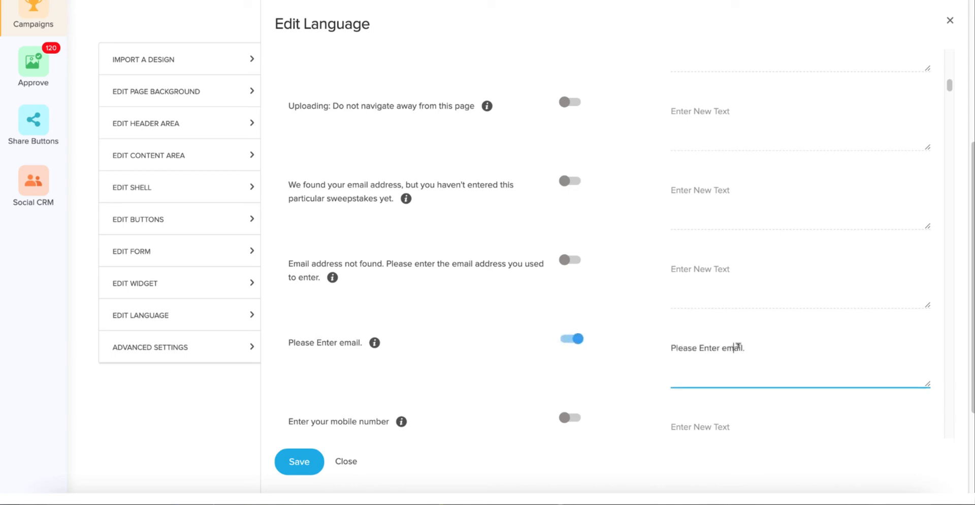
drag(749, 345, 726, 346)
text(Your Email Address)
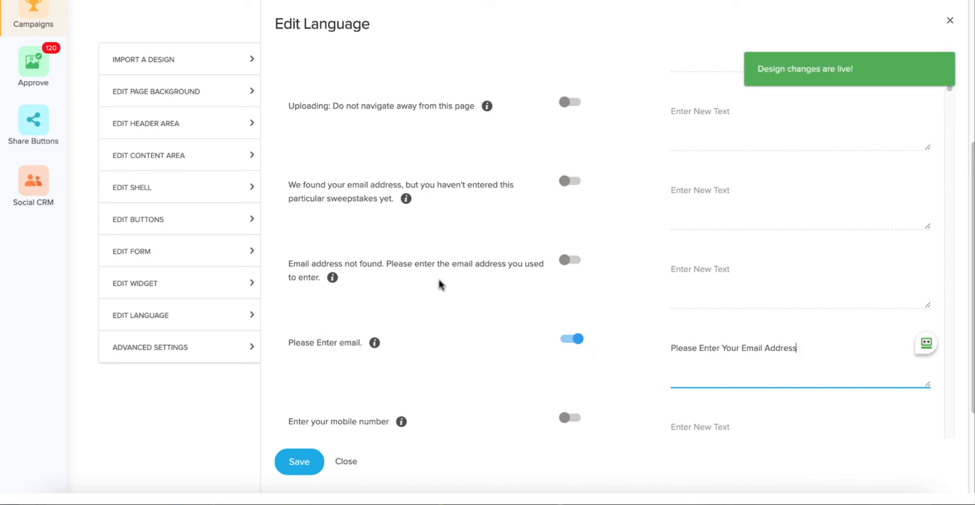
Look through the available translation languages for the campaign text without choosing one.
scroll(436, 284, up, 5)
scroll(414, 261, up, 7)
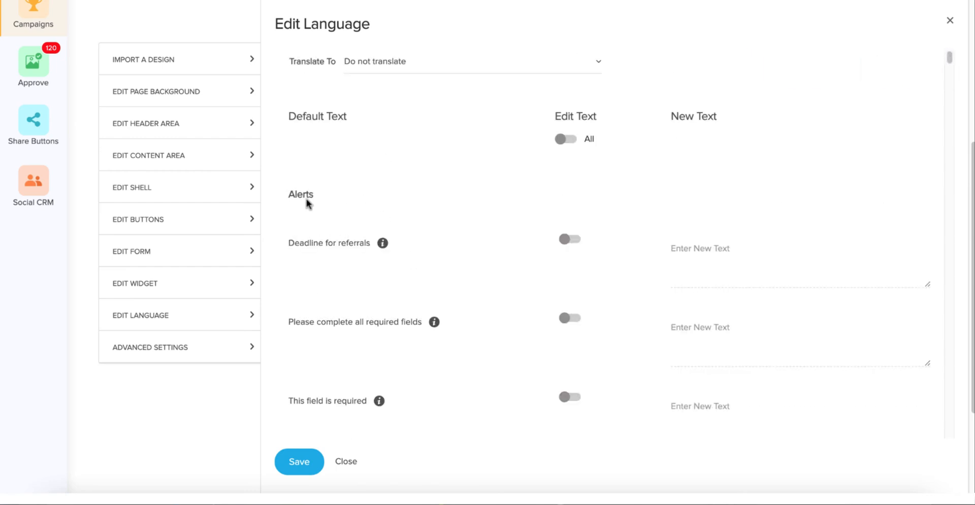
click(385, 63)
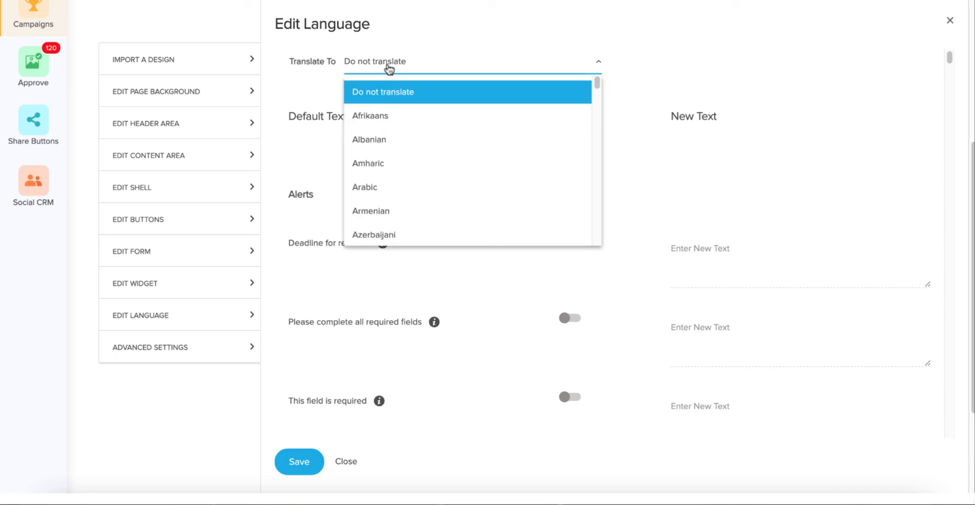
scroll(389, 163, down, 8)
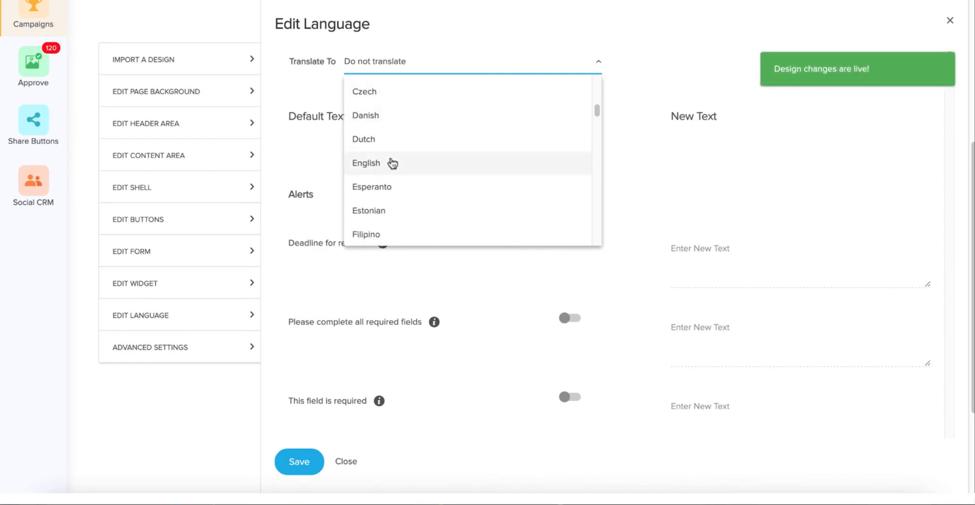
scroll(392, 163, down, 1)
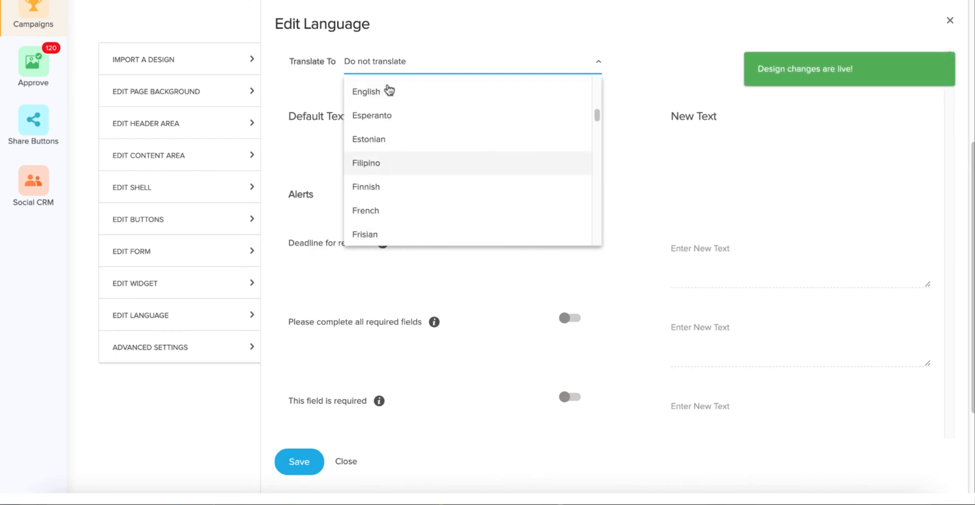
click(316, 63)
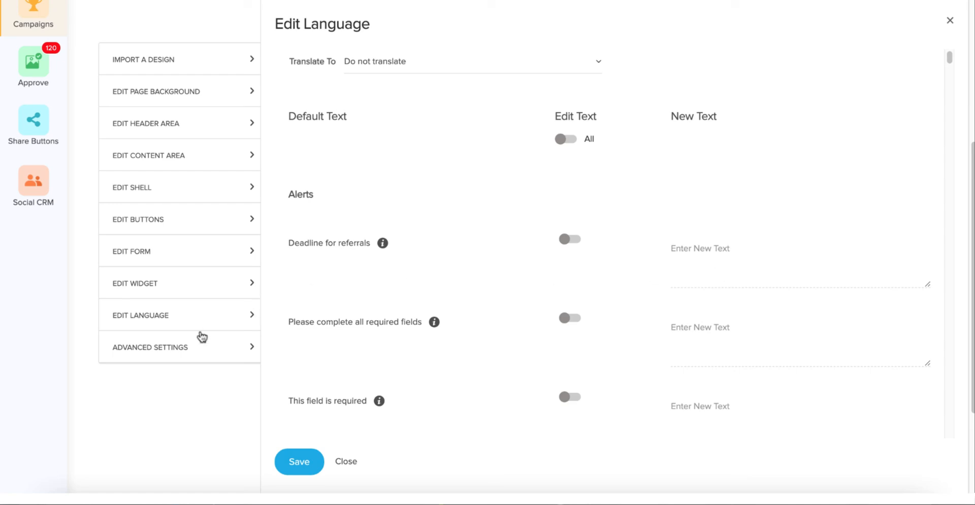
Keep the unsaved language edits open and save them.
click(180, 349)
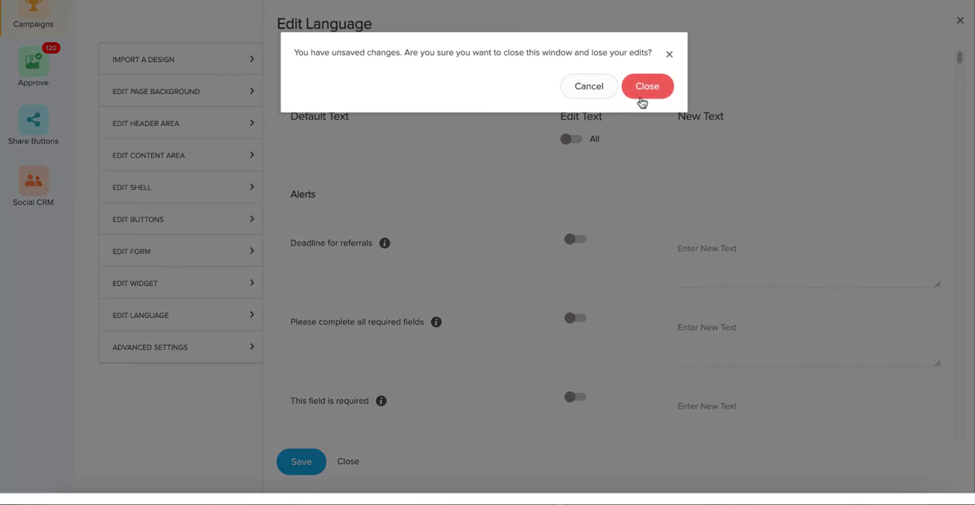
click(592, 85)
scroll(371, 190, up, 5)
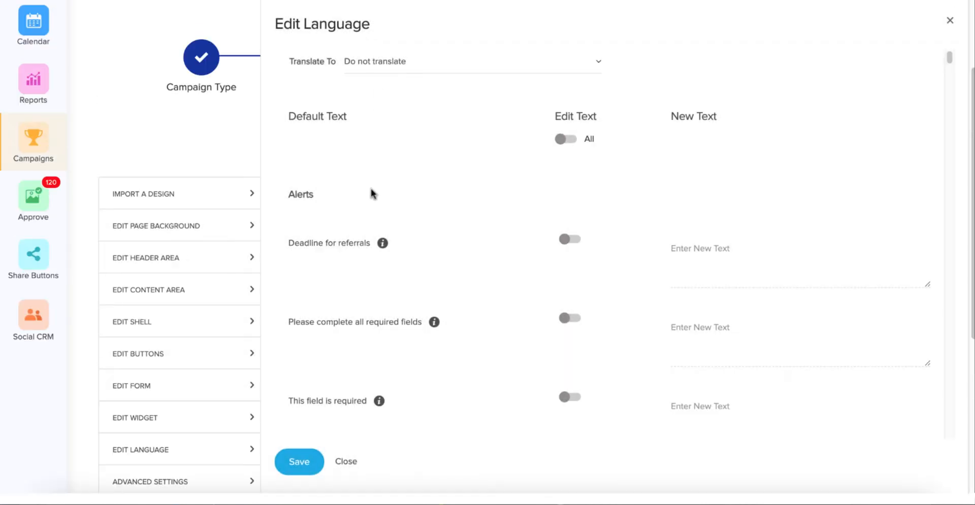
click(301, 460)
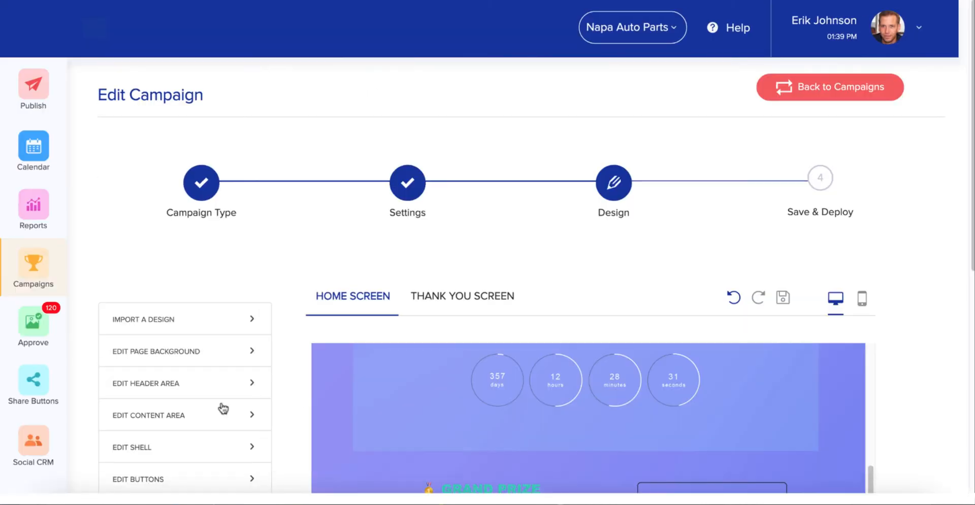
Open the campaign's advanced settings and review the SEO & OG tags, including page title, description, keywords, page image and favicon.
scroll(163, 298, down, 3)
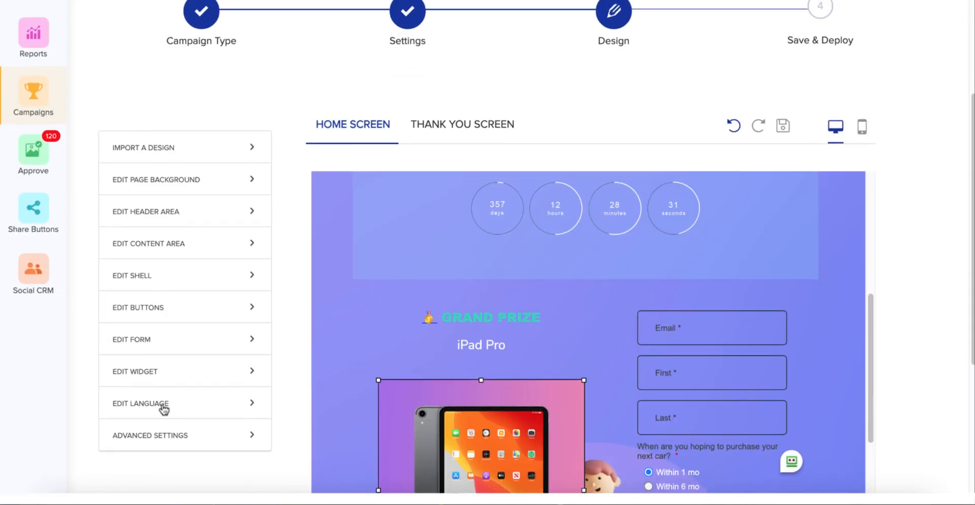
click(159, 436)
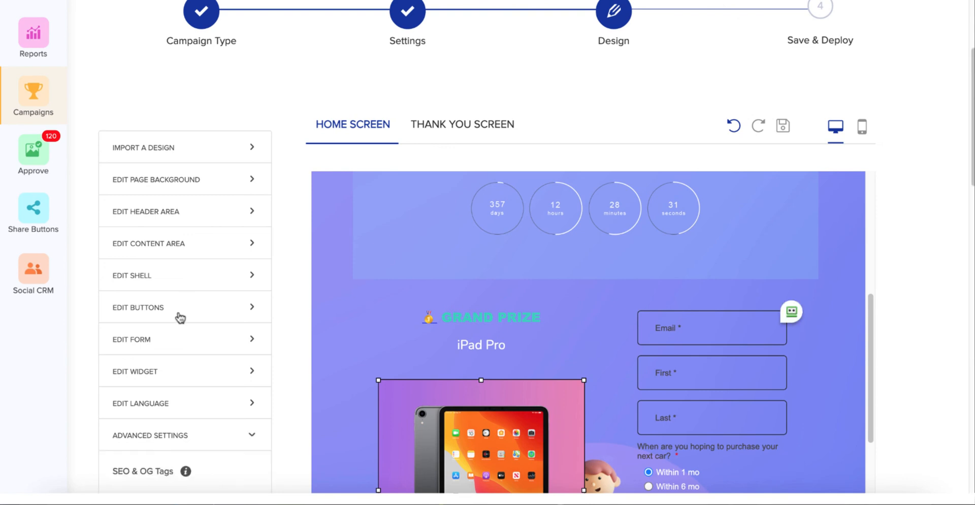
scroll(180, 312, down, 4)
scroll(184, 314, down, 4)
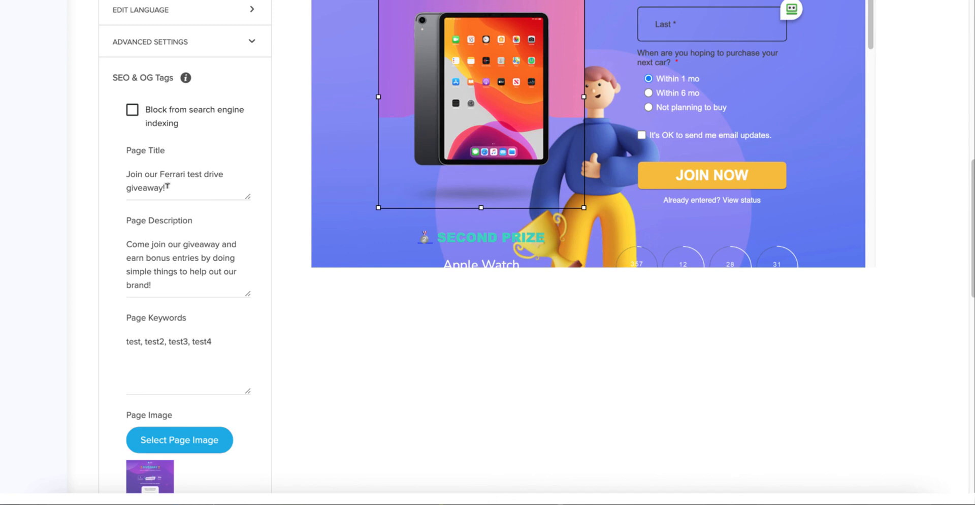
scroll(167, 187, down, 1)
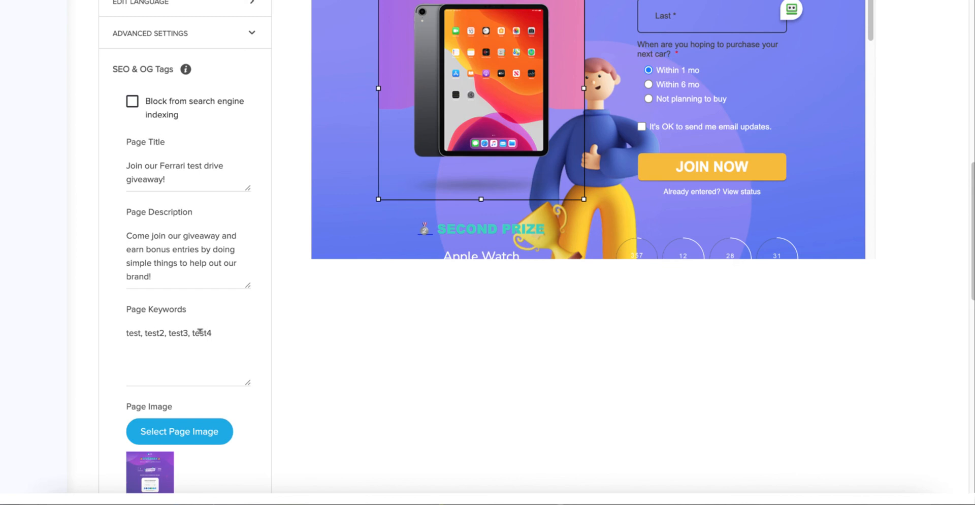
scroll(198, 329, down, 5)
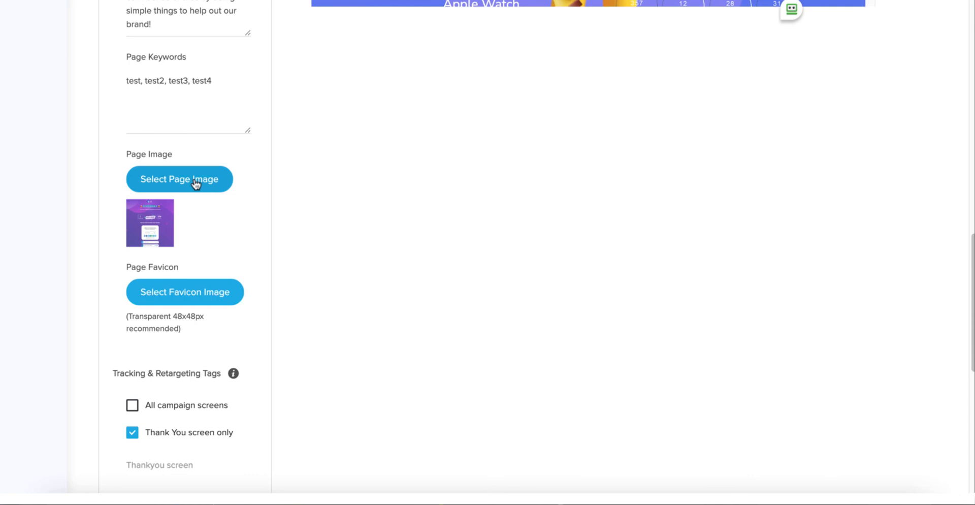
mouse_move(148, 229)
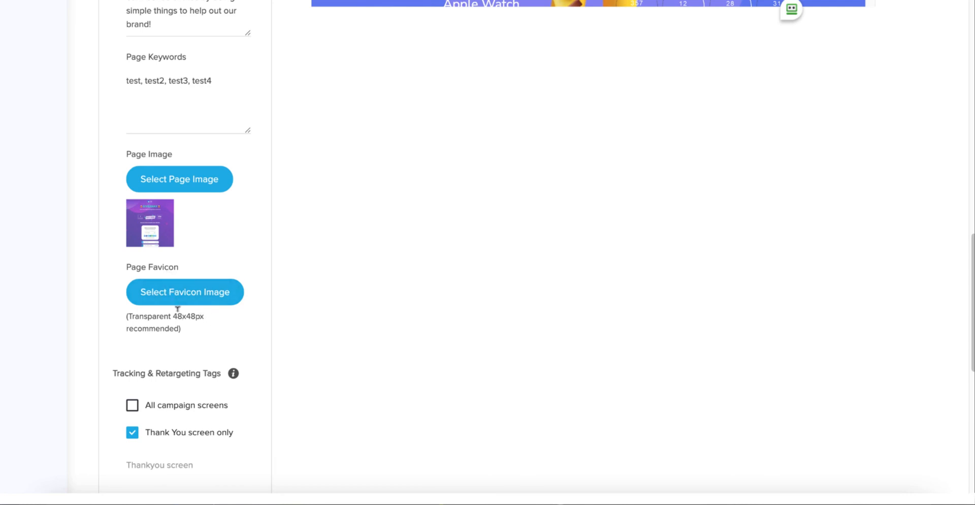
Examine the tracking and retargeting tags, the custom CSS area and the Company field in the advanced settings.
scroll(177, 319, down, 3)
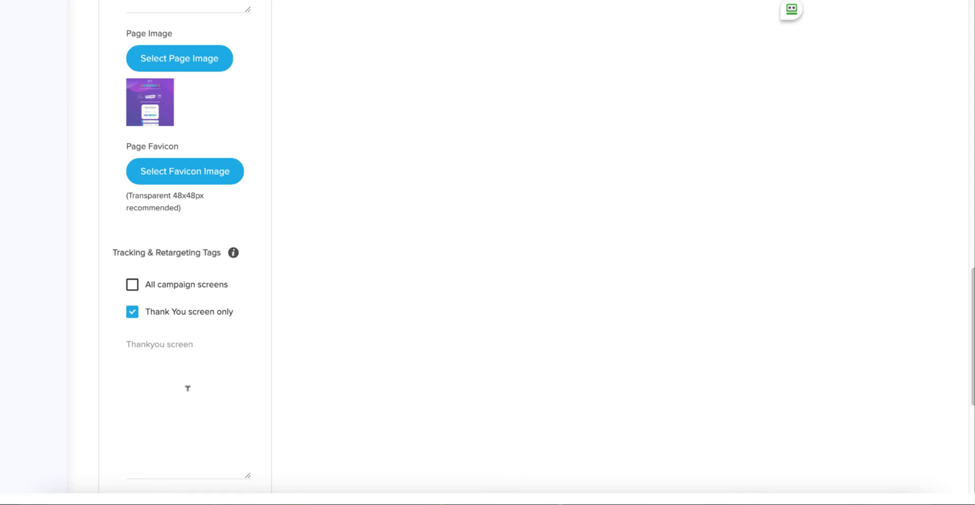
scroll(186, 391, down, 1)
scroll(186, 392, down, 5)
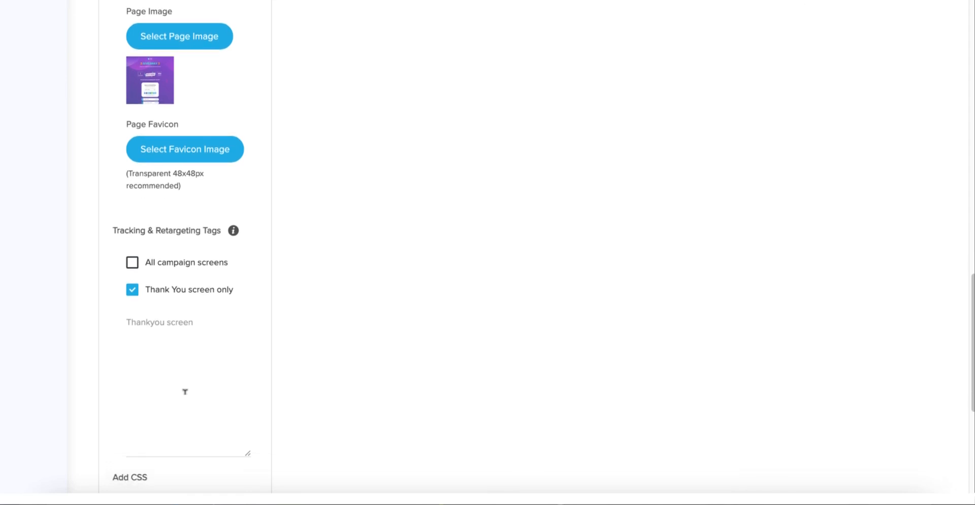
scroll(189, 386, down, 6)
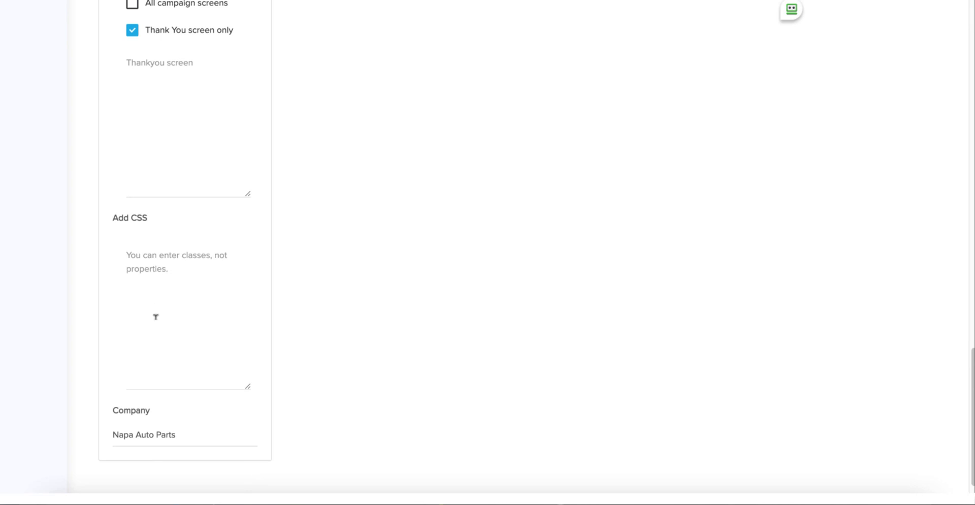
scroll(155, 316, down, 1)
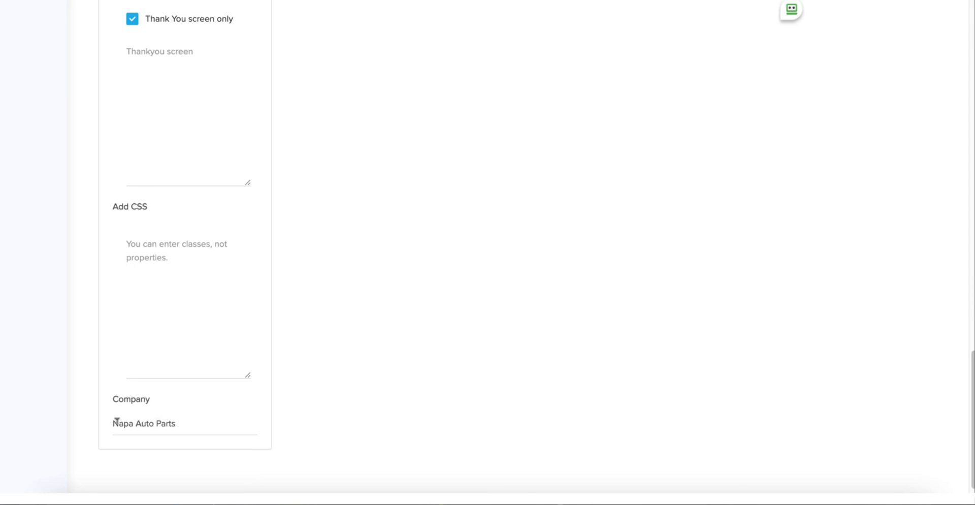
click(182, 421)
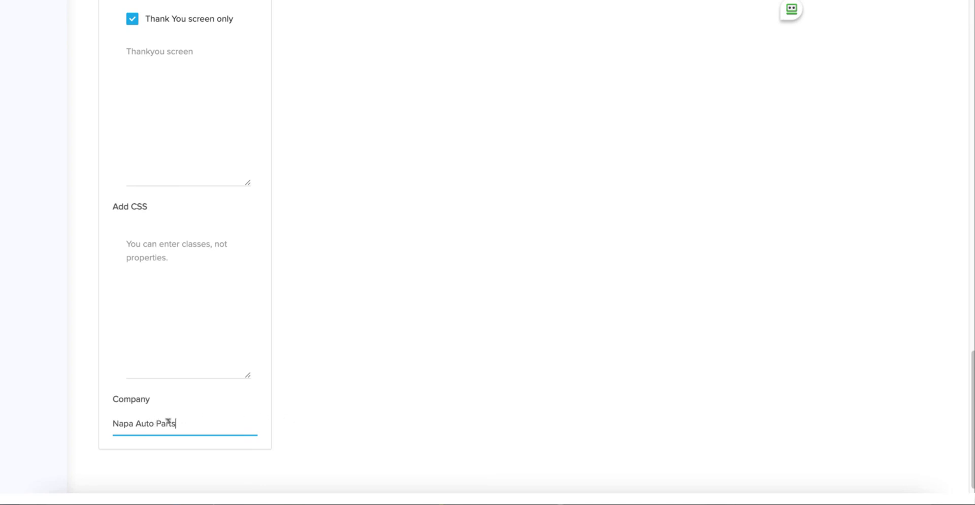
scroll(183, 421, up, 20)
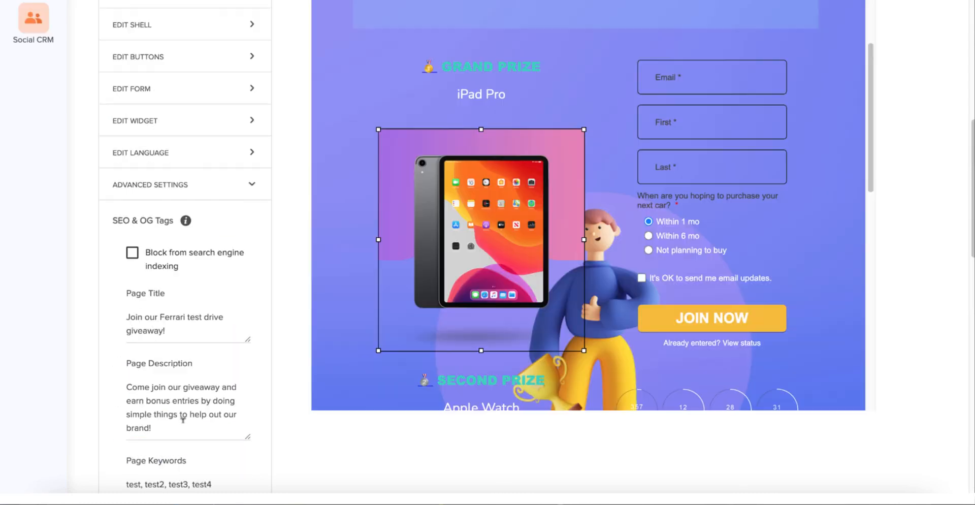